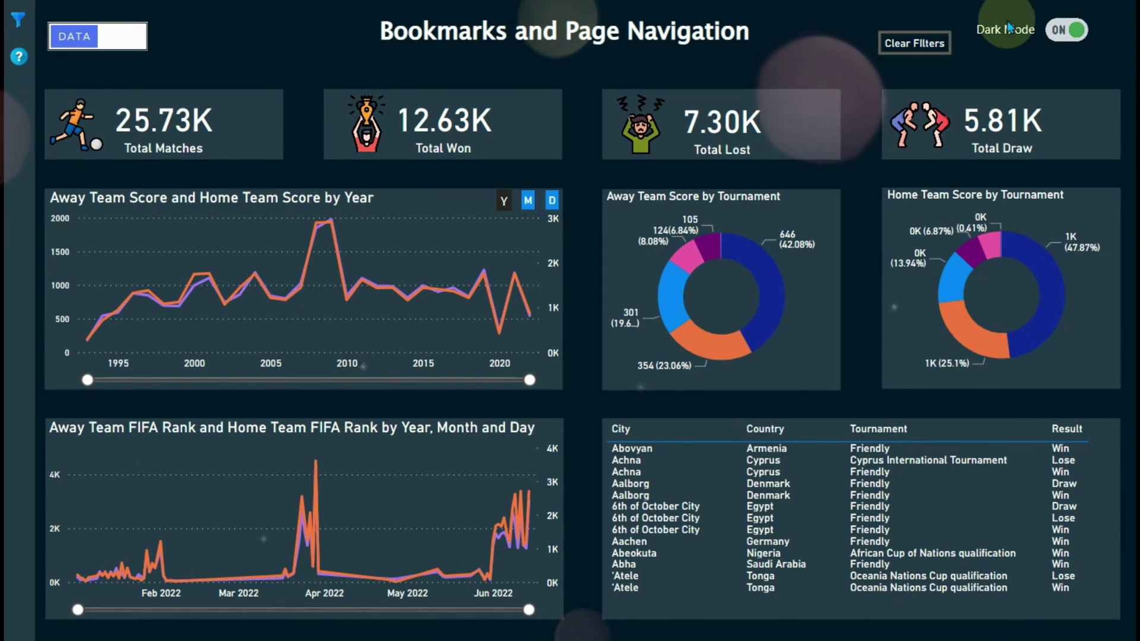
Try the finished report: toggle the slicer panel and help overlay, and filter to Australia.
{"action": "left_click", "coordinate": [23, 28]}
{"action": "left_click", "coordinate": [255, 79]}
{"action": "left_click", "coordinate": [19, 56]}
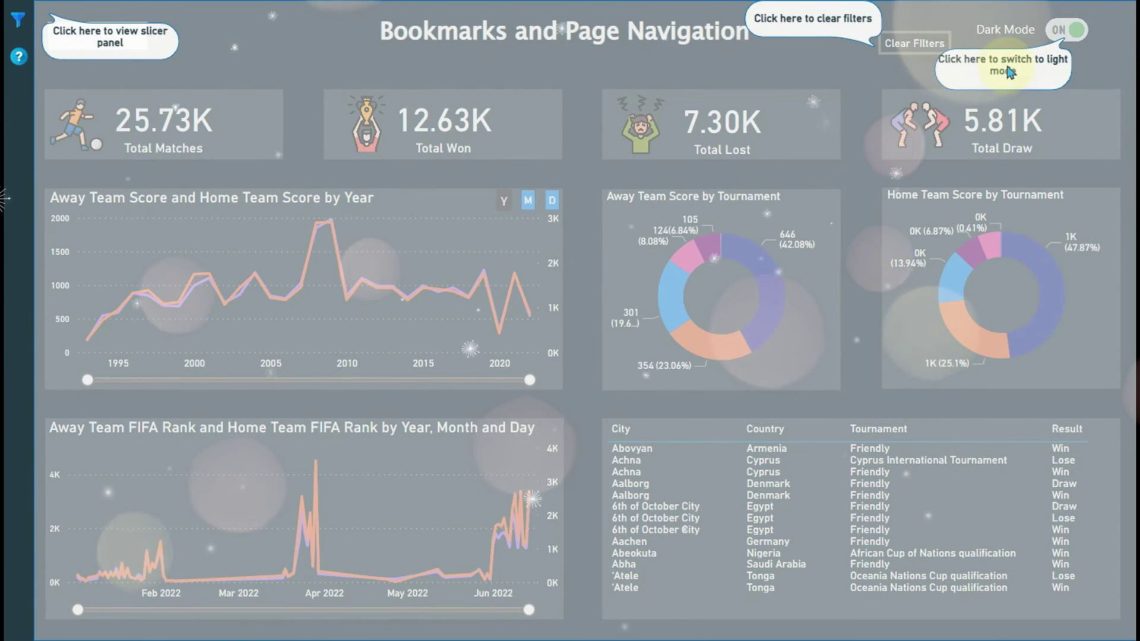
{"action": "left_click", "coordinate": [18, 56]}
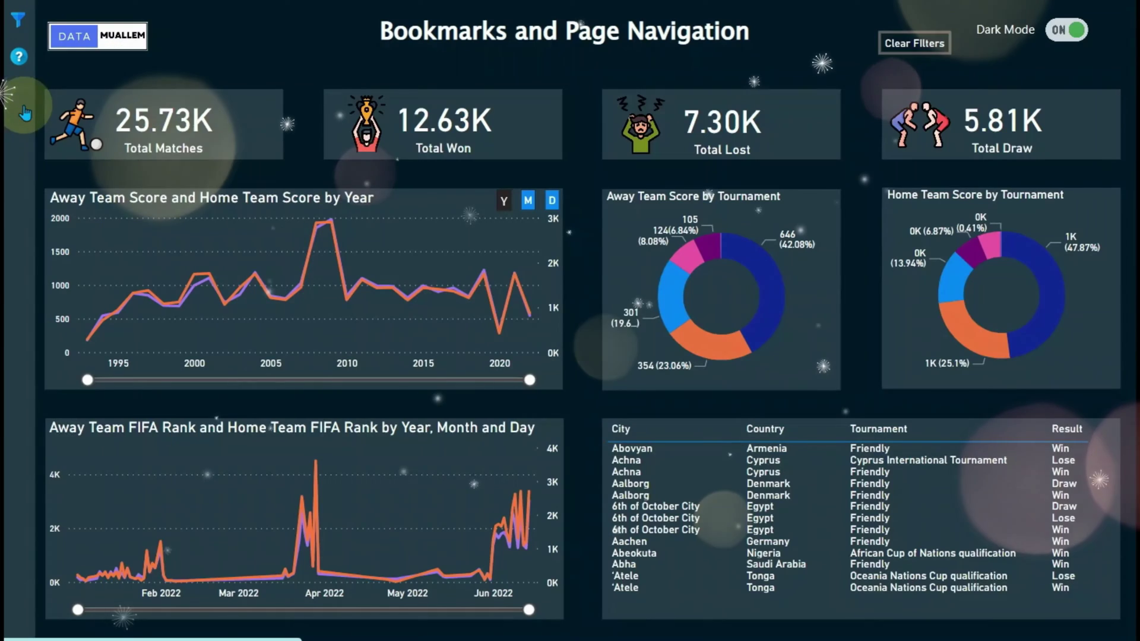
{"action": "left_click", "coordinate": [19, 20]}
{"action": "left_click", "coordinate": [101, 166]}
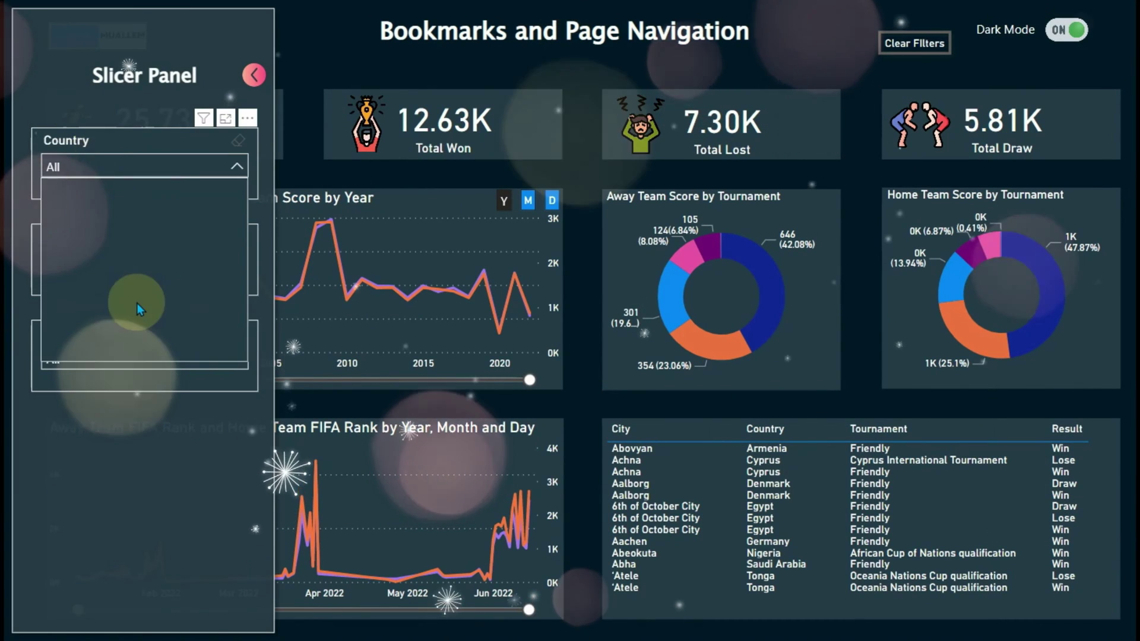
{"action": "scroll", "coordinate": [137, 303], "scroll_direction": "down", "scroll_amount": 5}
{"action": "scroll", "coordinate": [134, 297], "scroll_direction": "up", "scroll_amount": 4}
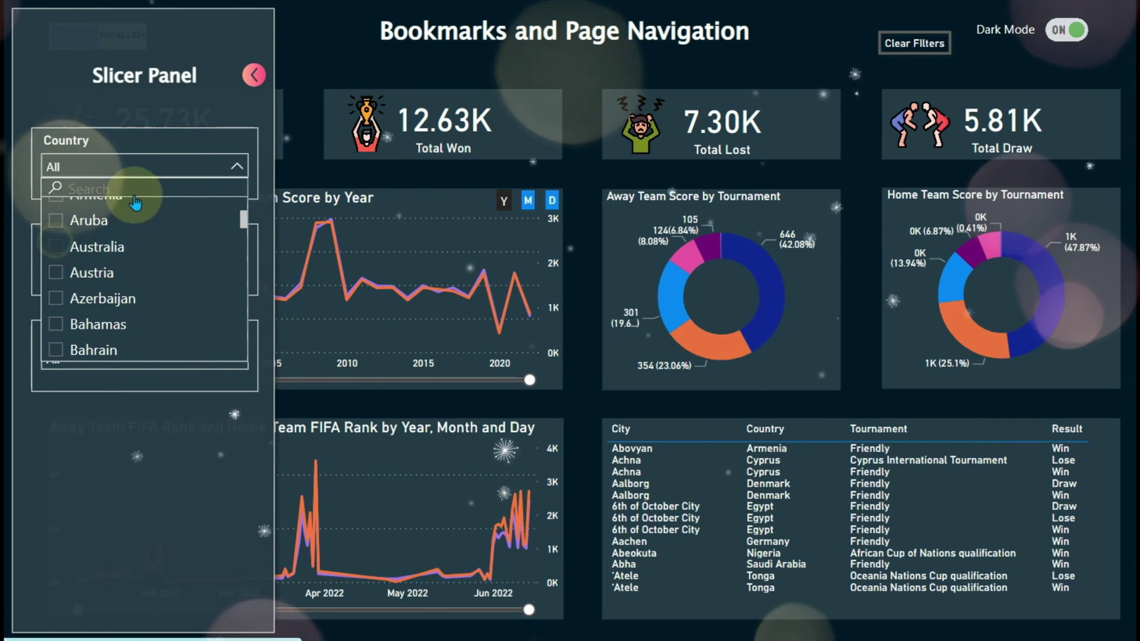
{"action": "left_click", "coordinate": [95, 247]}
{"action": "left_click", "coordinate": [257, 84]}
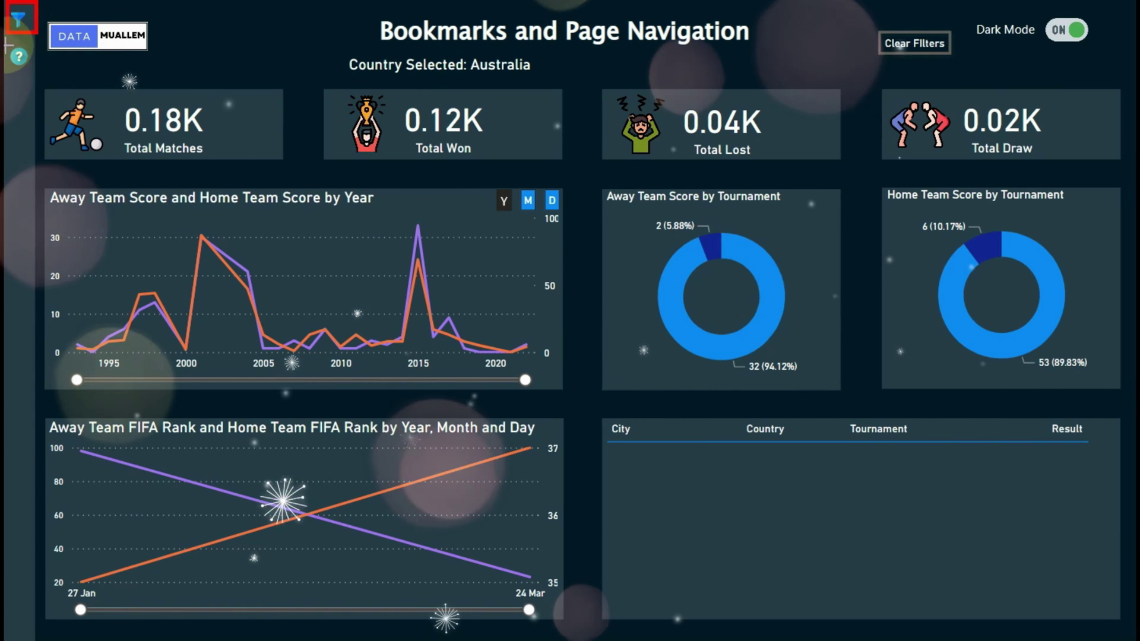
Rearrange items on the existing report page and collapse its slicer panel.
{"action": "left_click_drag", "start_coordinate": [5, 43], "coordinate": [41, 81]}
{"action": "mouse_move", "coordinate": [333, 45]}
{"action": "left_mouse_down"}
{"action": "mouse_move", "coordinate": [377, 62]}
{"action": "mouse_move", "coordinate": [546, 81]}
{"action": "left_mouse_up"}
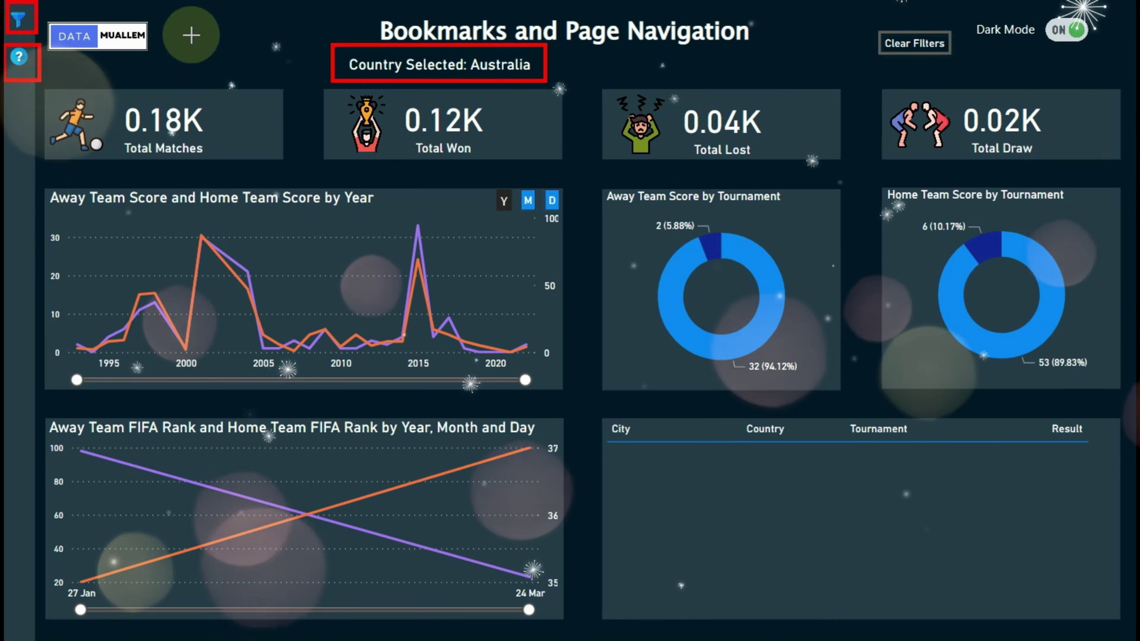
{"action": "left_click", "coordinate": [42, 12]}
{"action": "left_click", "coordinate": [49, 65]}
{"action": "left_click", "coordinate": [336, 61]}
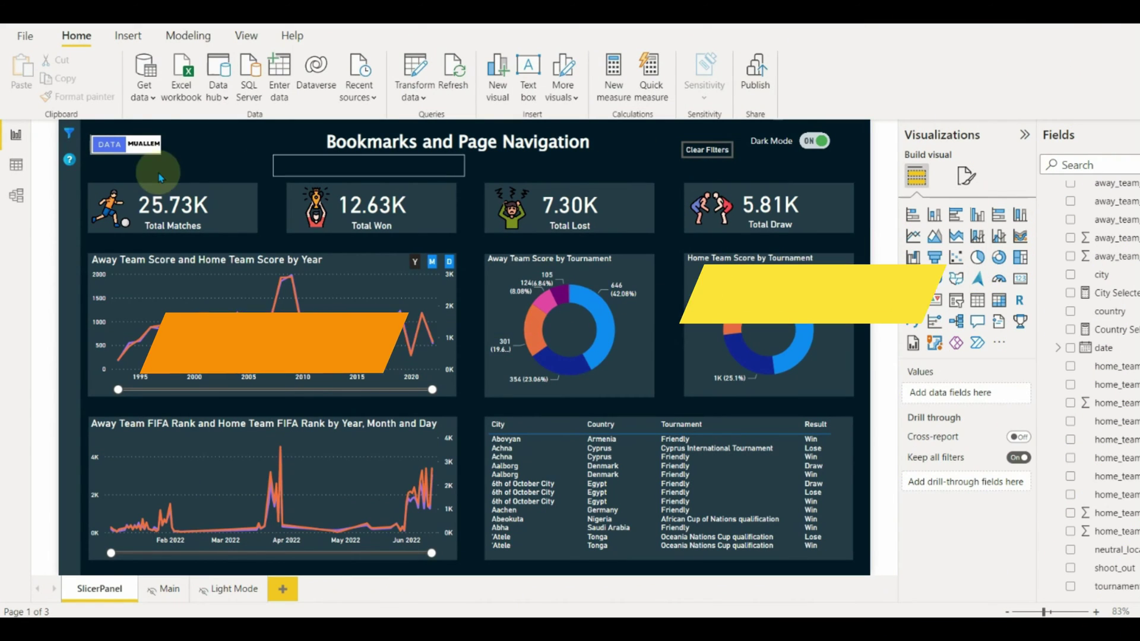
{"action": "left_click", "coordinate": [69, 135], "text": "ctrl"}
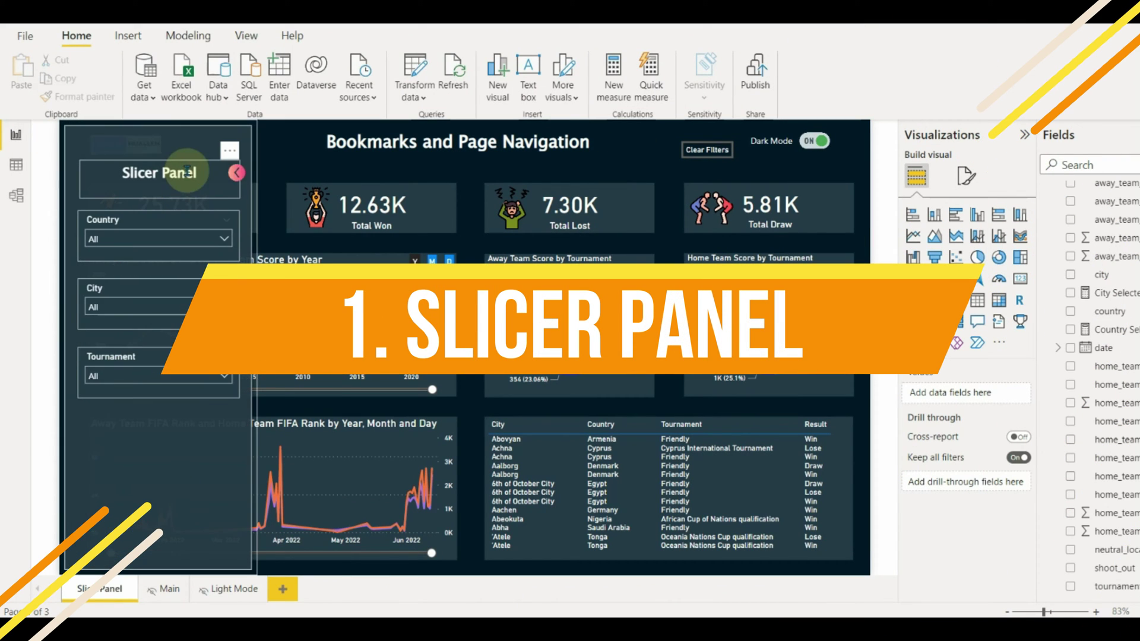
{"action": "left_click", "coordinate": [227, 176], "text": "ctrl"}
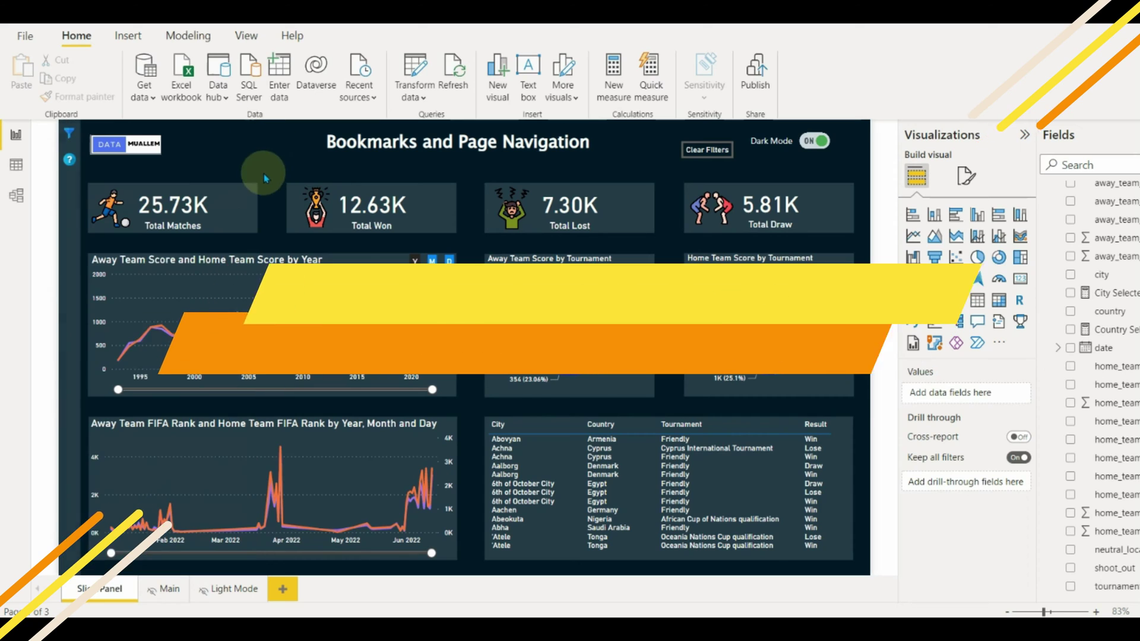
On a new blank page, stretch a rectangle into a narrow full-height bar on the left edge.
{"action": "left_click", "coordinate": [283, 589]}
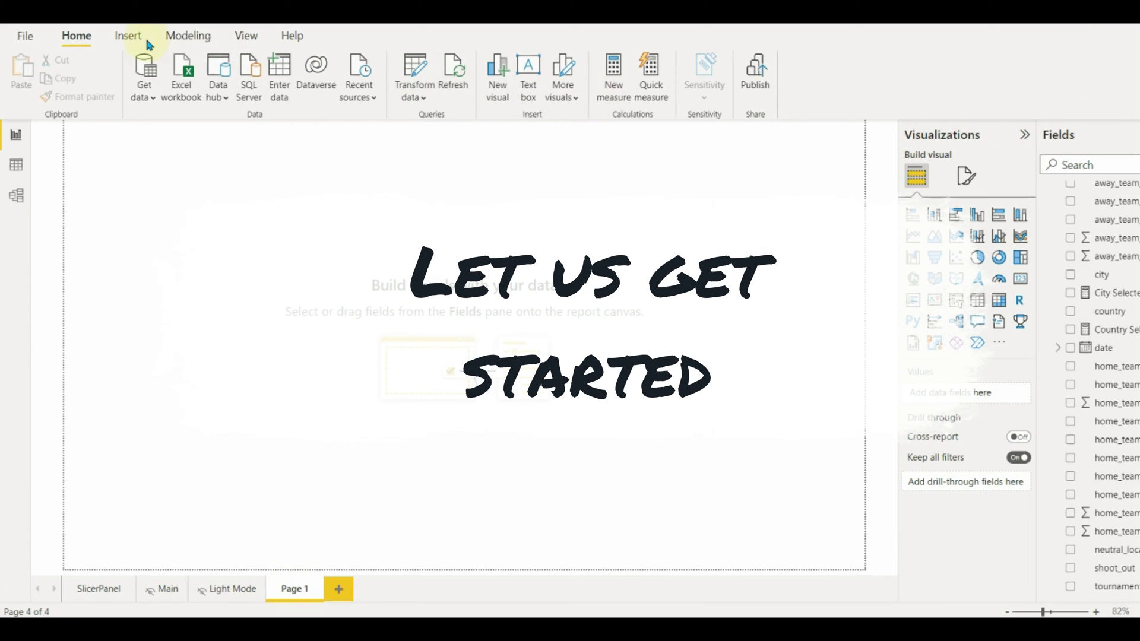
{"action": "left_click", "coordinate": [128, 36]}
{"action": "left_click", "coordinate": [562, 87]}
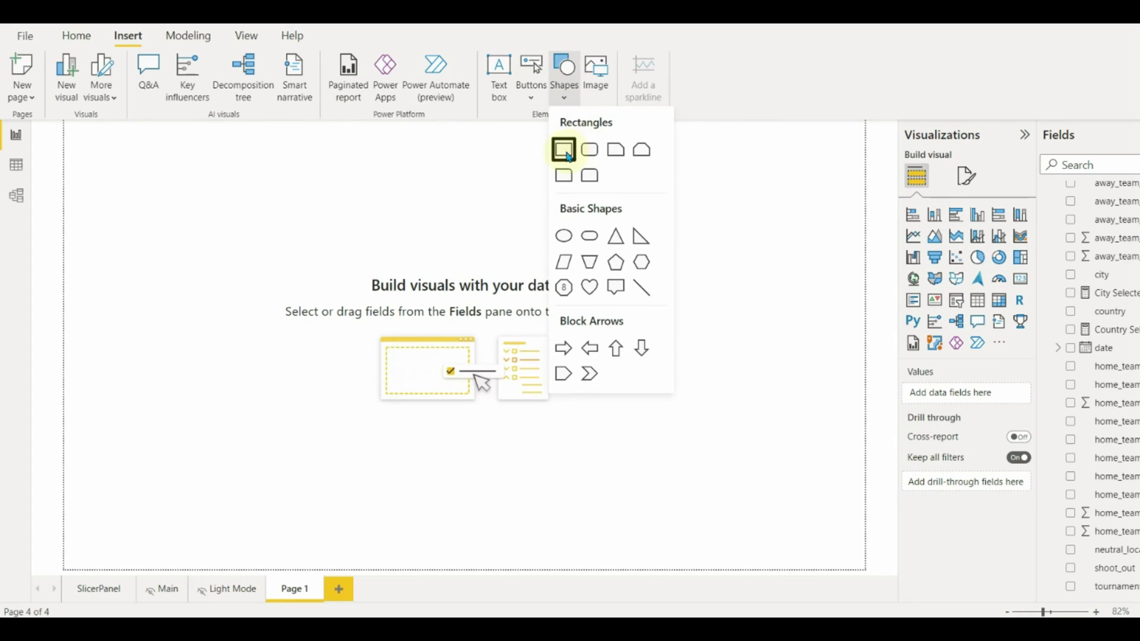
{"action": "left_click", "coordinate": [562, 149]}
{"action": "left_click_drag", "start_coordinate": [165, 179], "coordinate": [159, 178]}
{"action": "left_click_drag", "start_coordinate": [239, 300], "coordinate": [110, 575]}
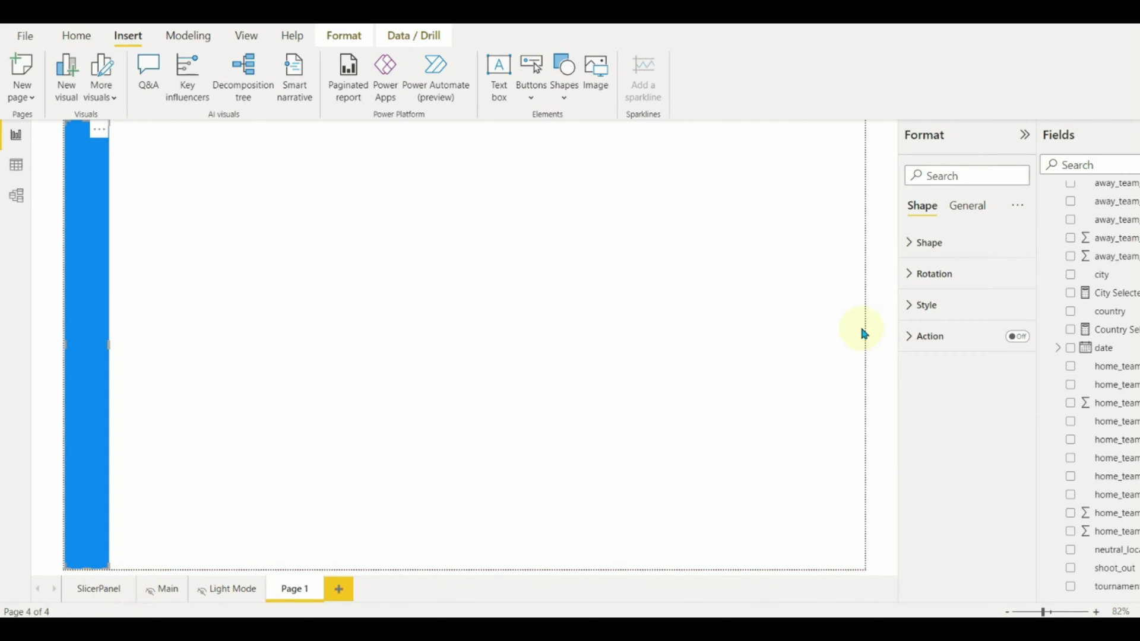
Fill the rectangle dark teal and give it a light grey border.
{"action": "left_click", "coordinate": [946, 243]}
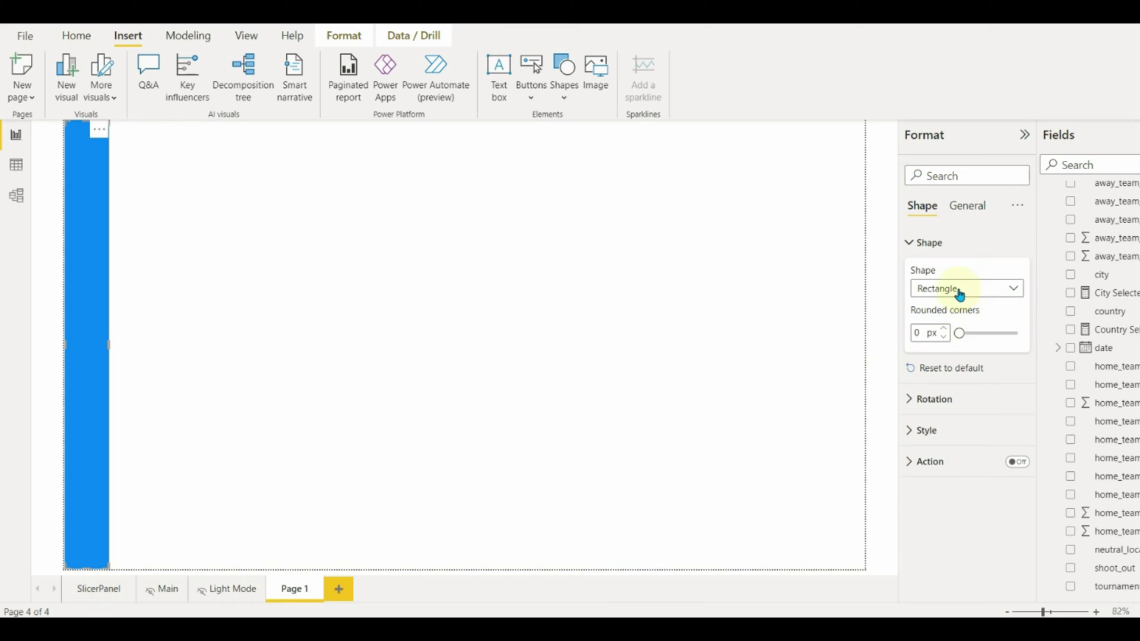
{"action": "left_click", "coordinate": [948, 431]}
{"action": "left_click", "coordinate": [942, 445]}
{"action": "left_click", "coordinate": [948, 379]}
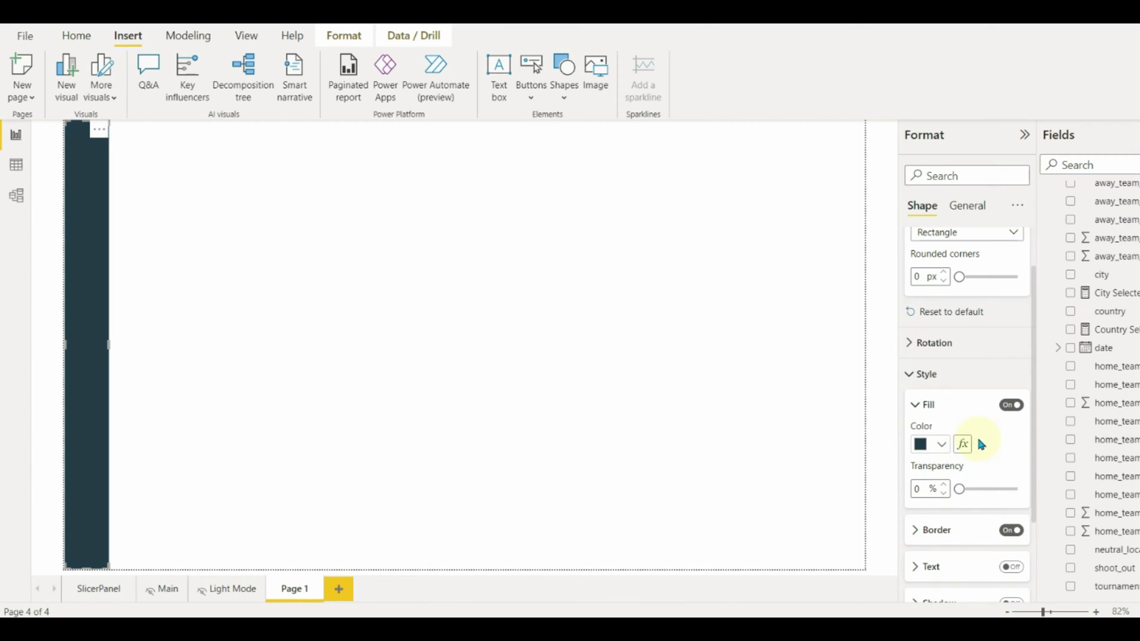
{"action": "left_click", "coordinate": [936, 405]}
{"action": "left_click", "coordinate": [1005, 449]}
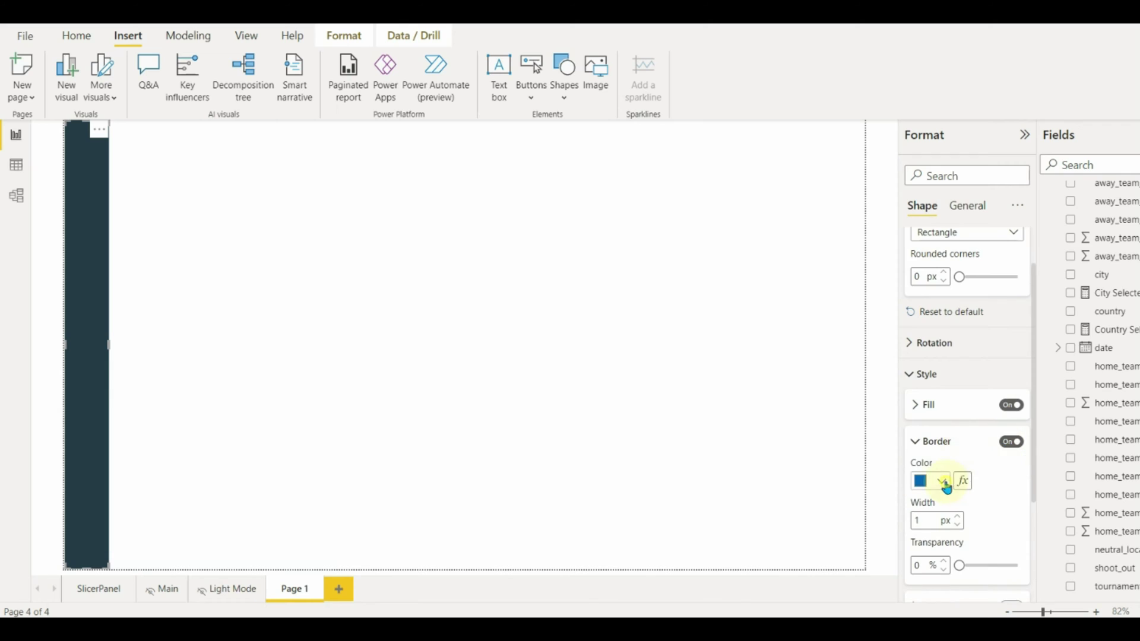
{"action": "left_click", "coordinate": [941, 481]}
{"action": "left_click", "coordinate": [937, 285]}
{"action": "left_click", "coordinate": [931, 445]}
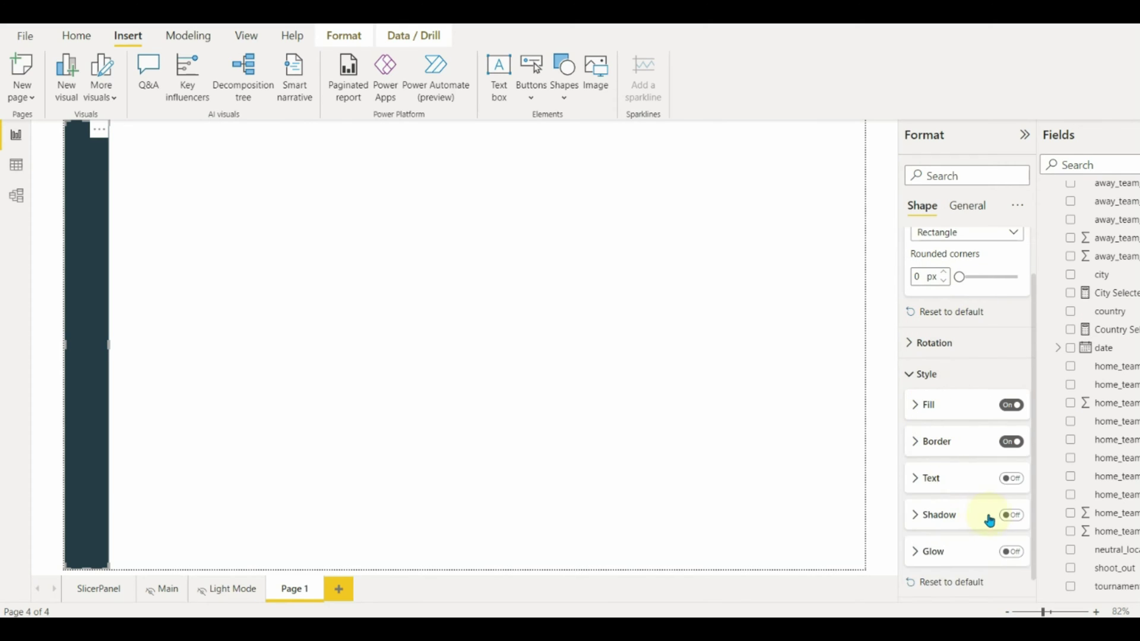
{"action": "left_click", "coordinate": [924, 379]}
{"action": "left_click", "coordinate": [514, 348]}
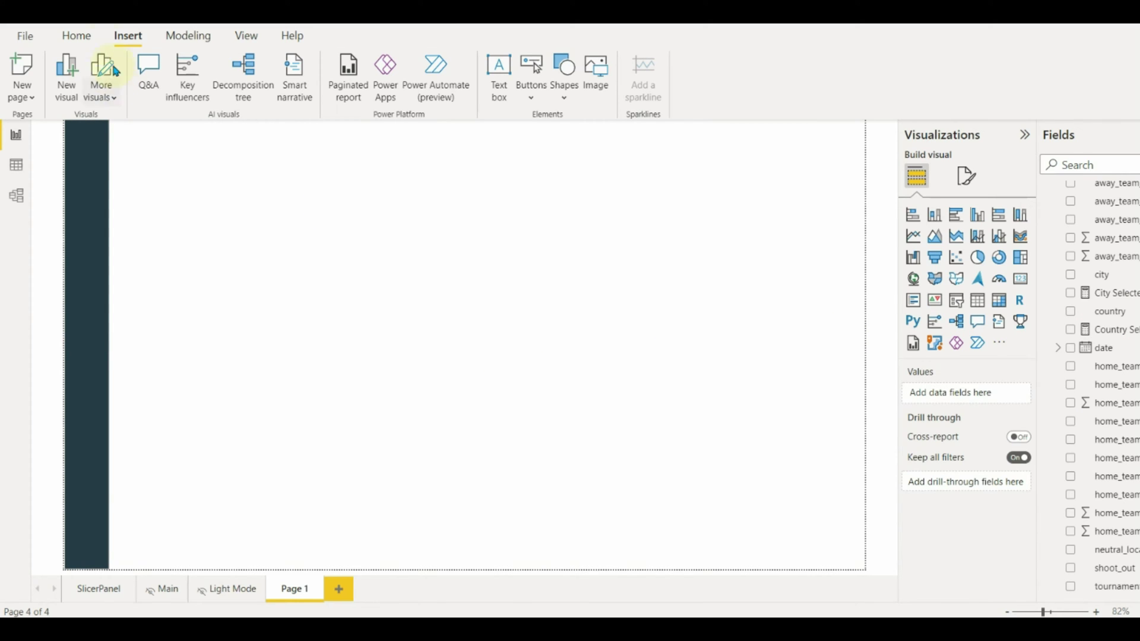
Insert filter.png, shrink it, and place the funnel at the top of the dark bar.
{"action": "left_click", "coordinate": [596, 74]}
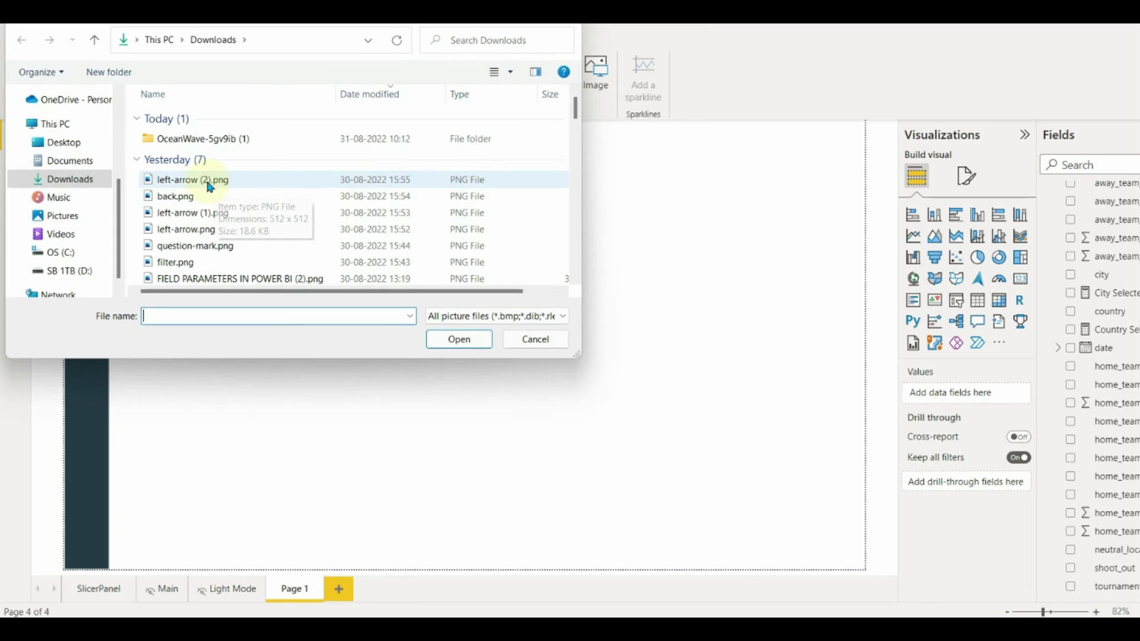
{"action": "double_click", "coordinate": [182, 262]}
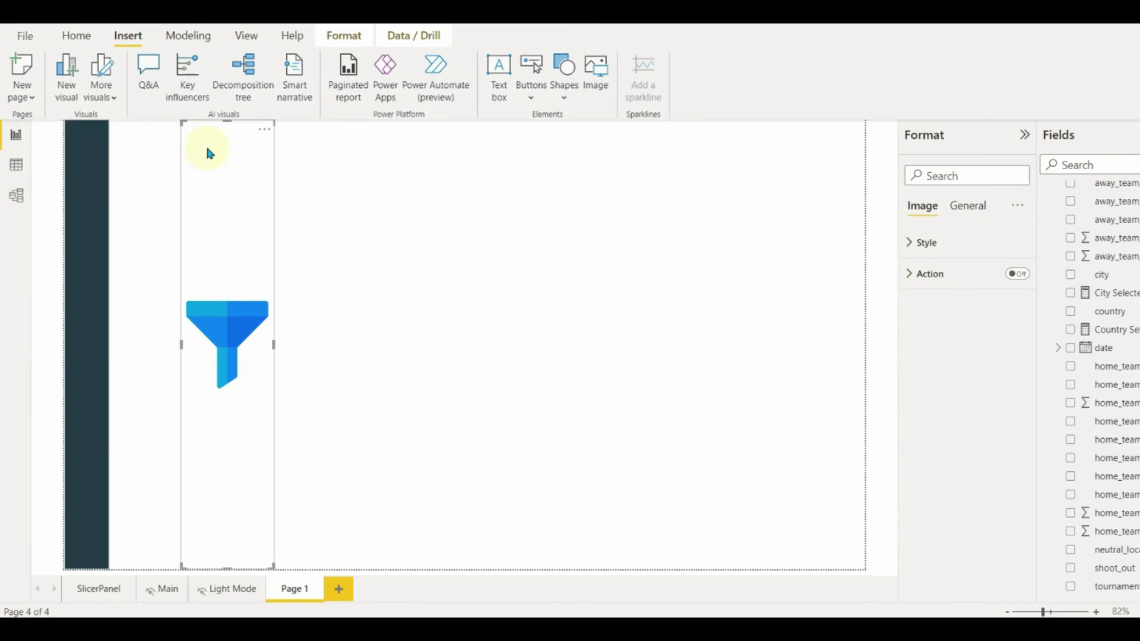
{"action": "left_click_drag", "start_coordinate": [181, 160], "coordinate": [254, 475]}
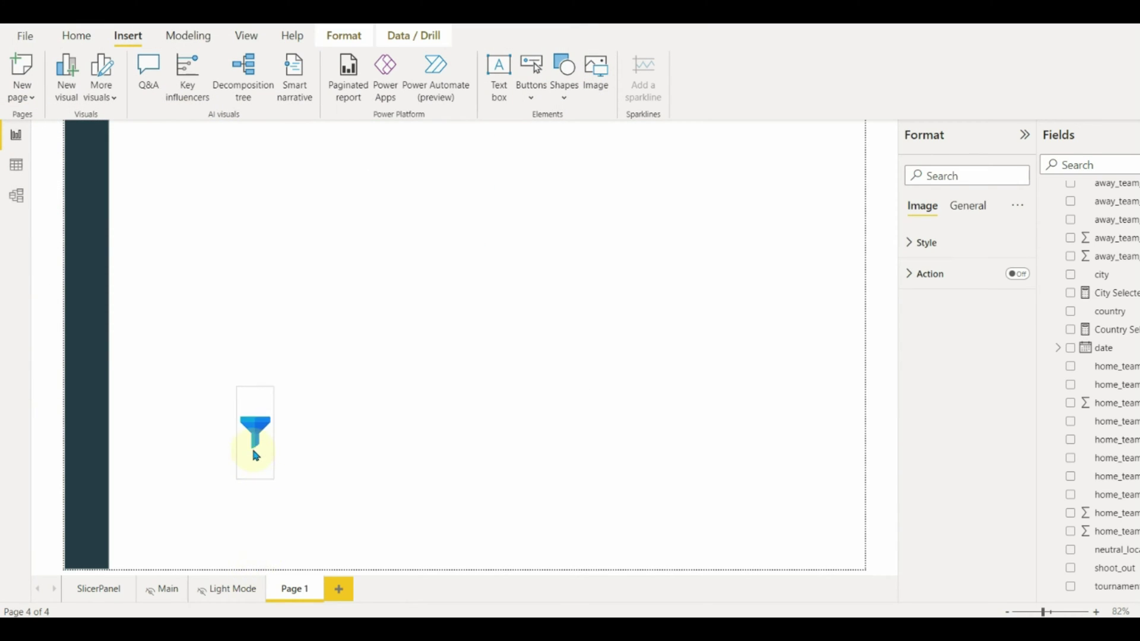
{"action": "left_click_drag", "start_coordinate": [254, 405], "coordinate": [95, 162]}
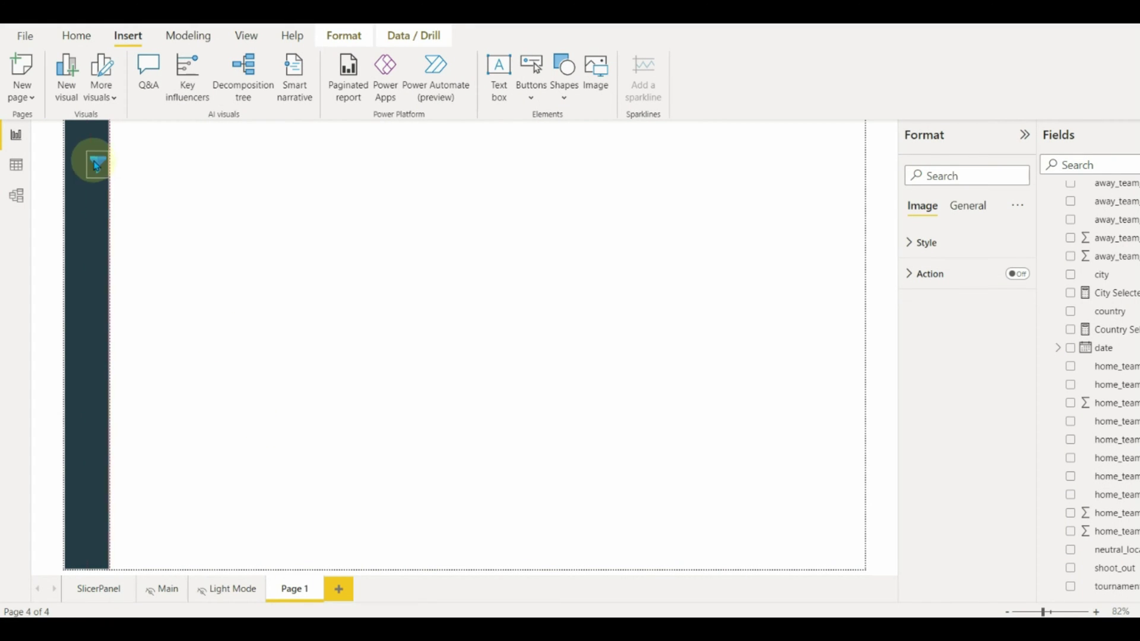
{"action": "left_click", "coordinate": [199, 161]}
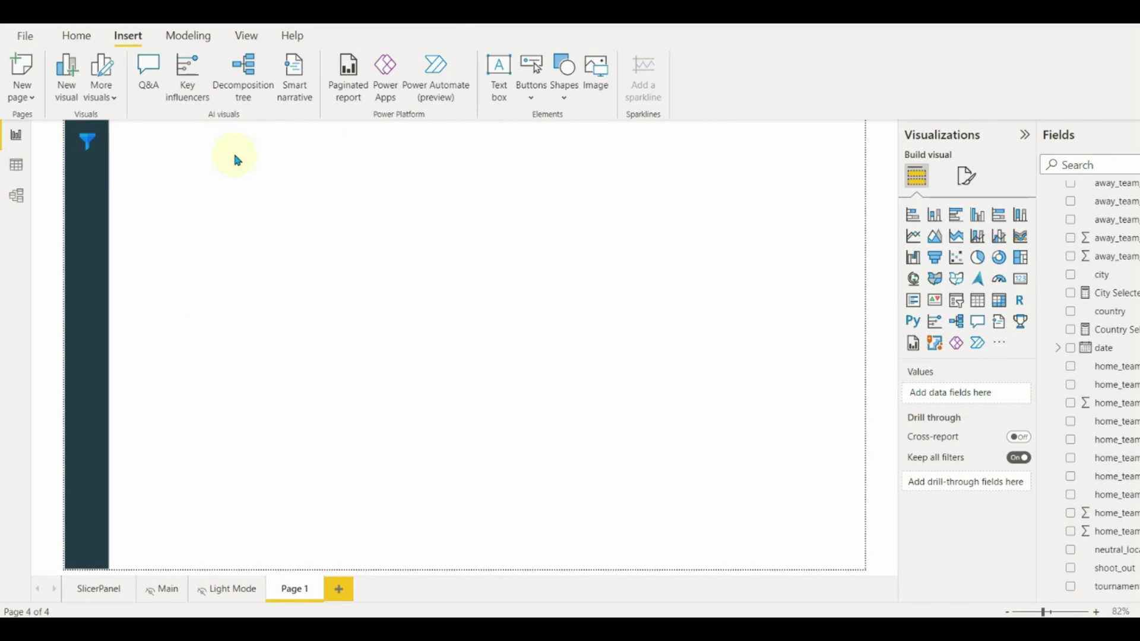
{"action": "left_click", "coordinate": [88, 140]}
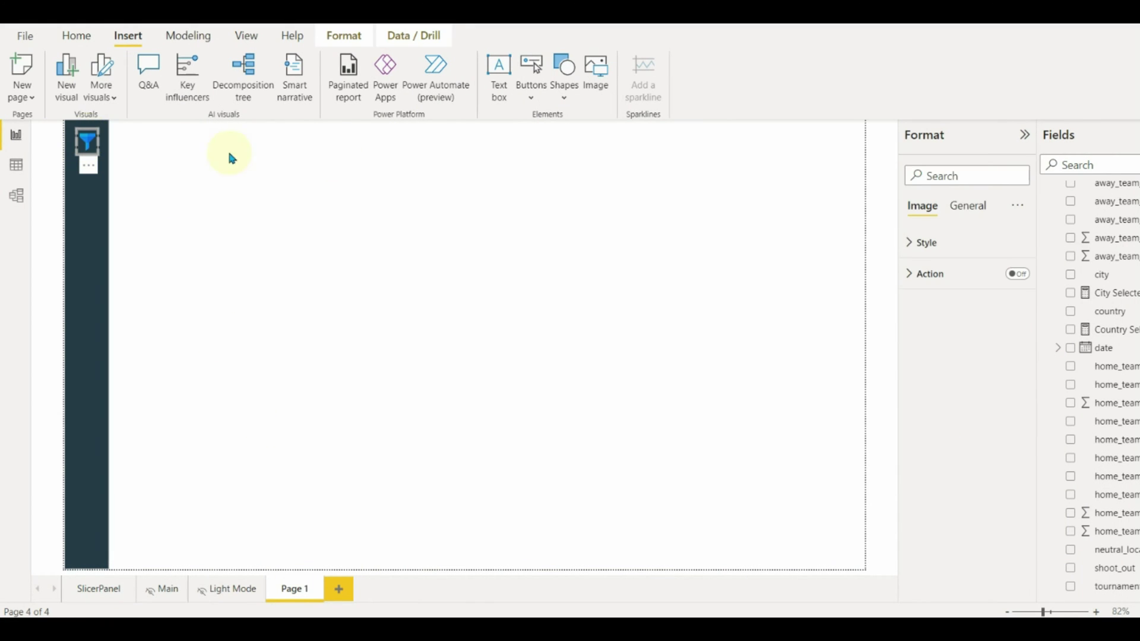
{"action": "left_click", "coordinate": [267, 168]}
Show the Bookmarks and Selection panes with the Image and Shape layers listed.
{"action": "left_click", "coordinate": [247, 35]}
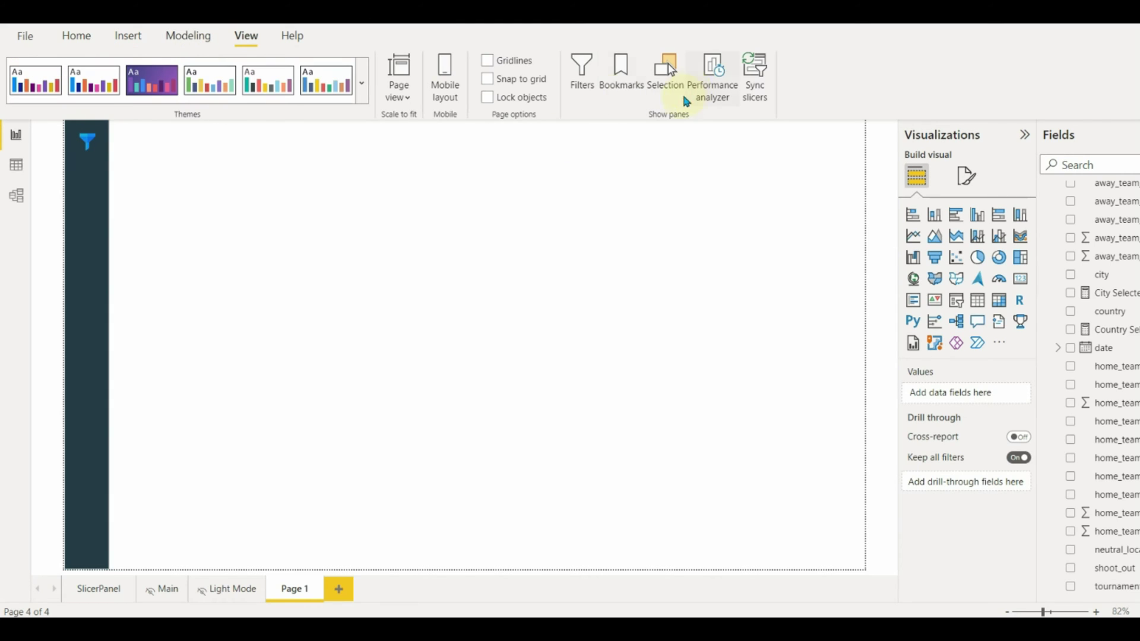
{"action": "left_click", "coordinate": [620, 74]}
{"action": "left_click", "coordinate": [679, 87]}
{"action": "left_click", "coordinate": [884, 135]}
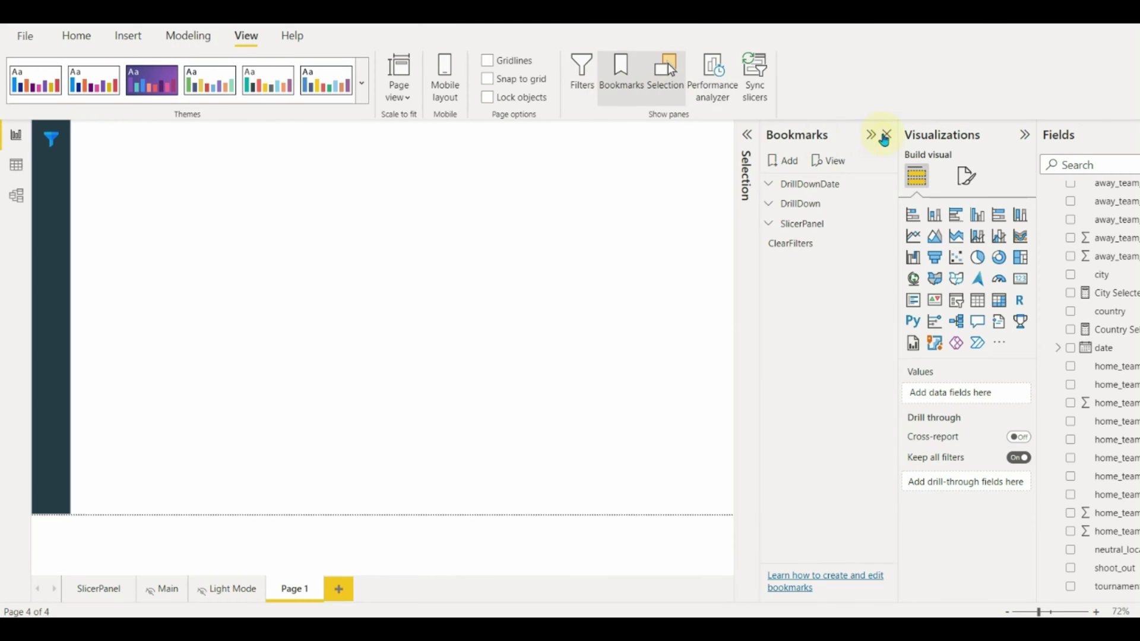
{"action": "left_click", "coordinate": [757, 140]}
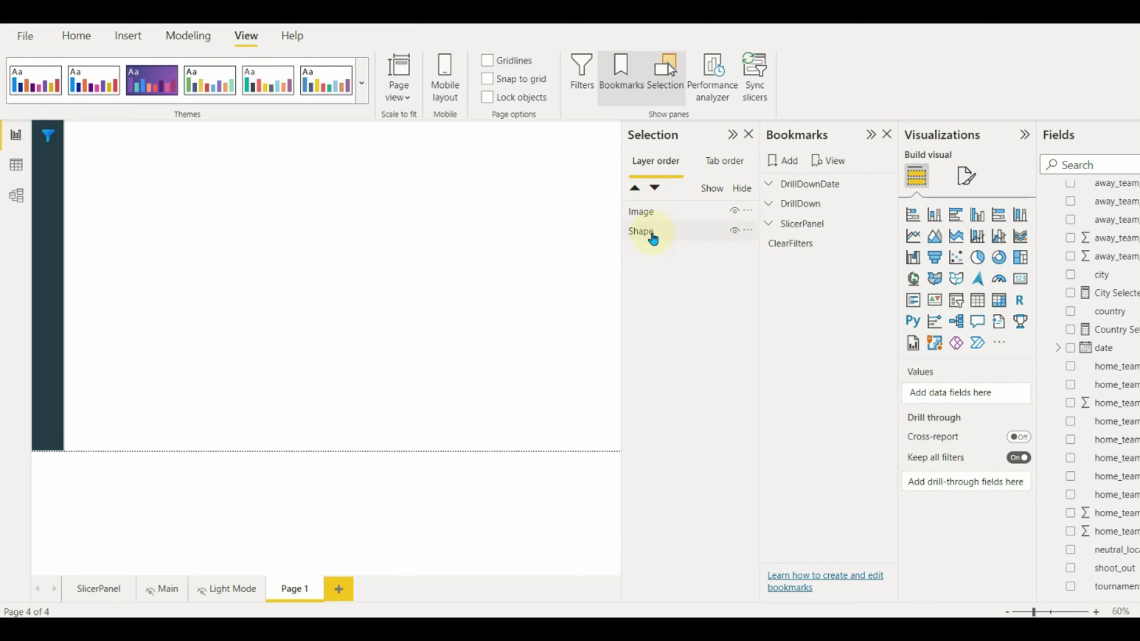
Group the Image and Shape layers, rename the group SlicerPanelHidden, and hide it.
{"action": "left_click", "coordinate": [682, 214]}
{"action": "left_click", "coordinate": [656, 232], "text": "ctrl"}
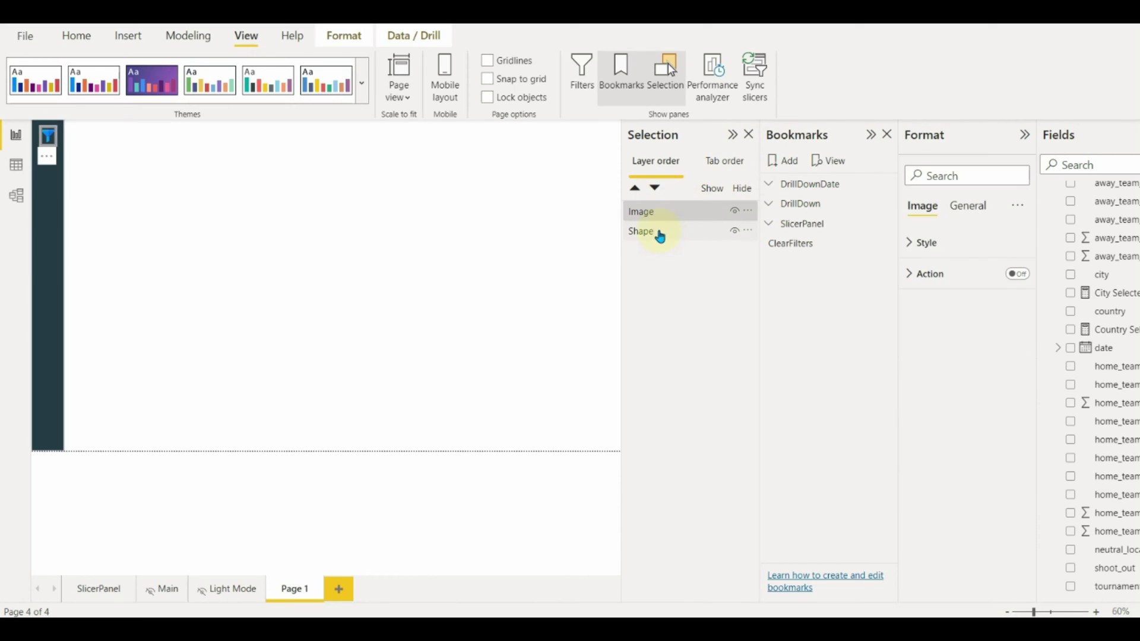
{"action": "right_click", "coordinate": [646, 226]}
{"action": "mouse_move", "coordinate": [692, 222]}
{"action": "left_click", "coordinate": [840, 226]}
{"action": "double_click", "coordinate": [648, 213]}
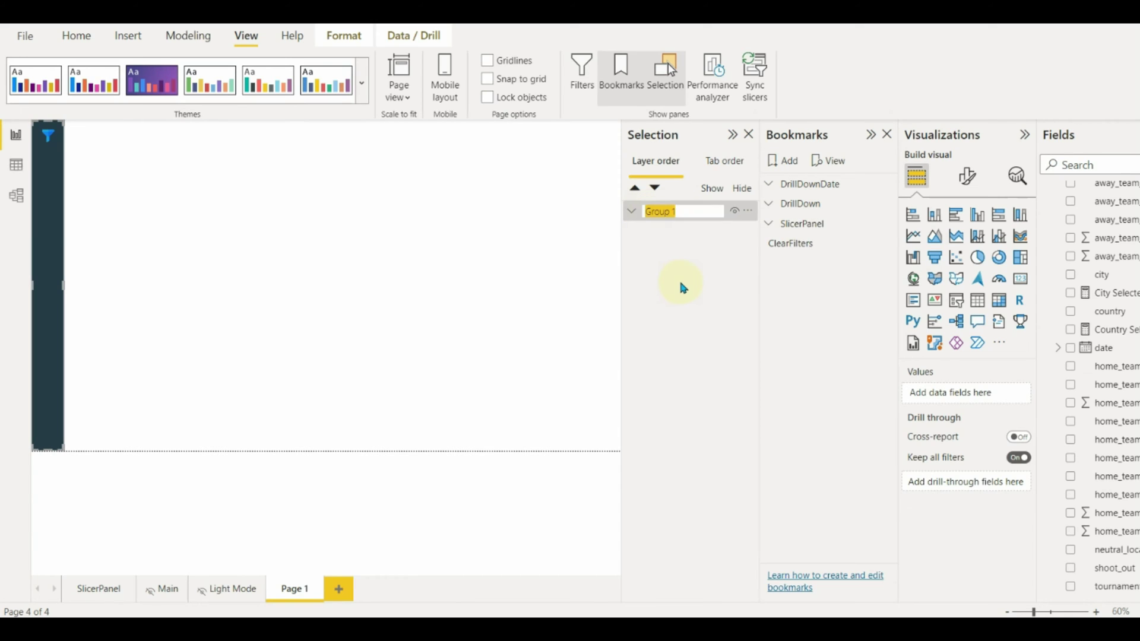
{"action": "type", "text": "SlicerPanelHidden"}
{"action": "left_click", "coordinate": [753, 227]}
{"action": "left_click", "coordinate": [735, 211]}
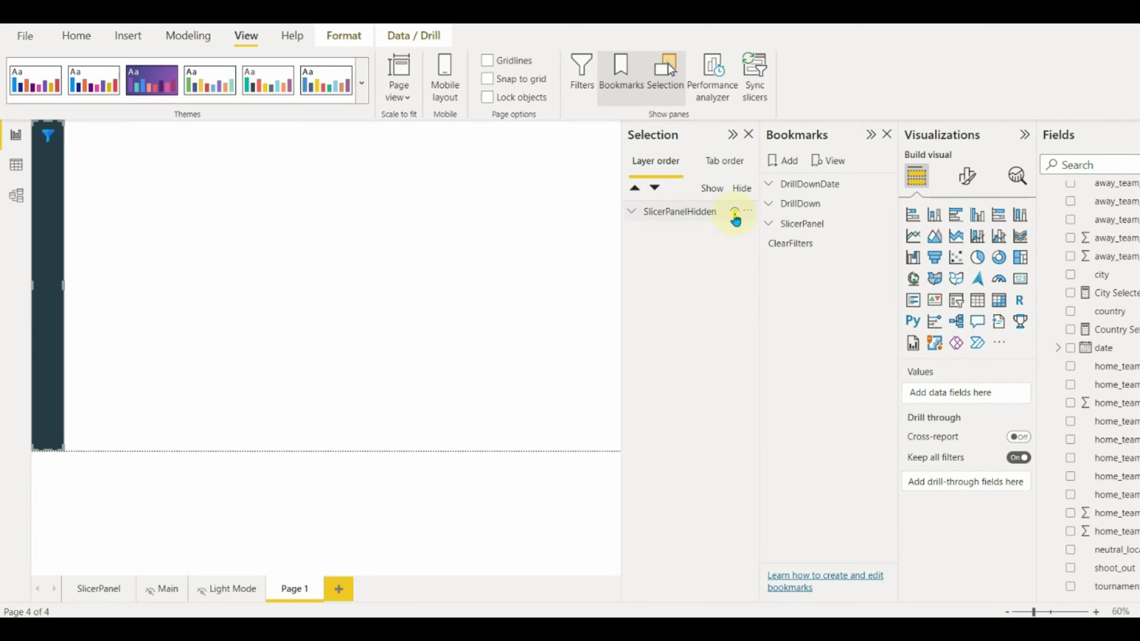
Add a rectangle on the page's left edge, widen it, and close the side panes.
{"action": "left_click", "coordinate": [128, 36]}
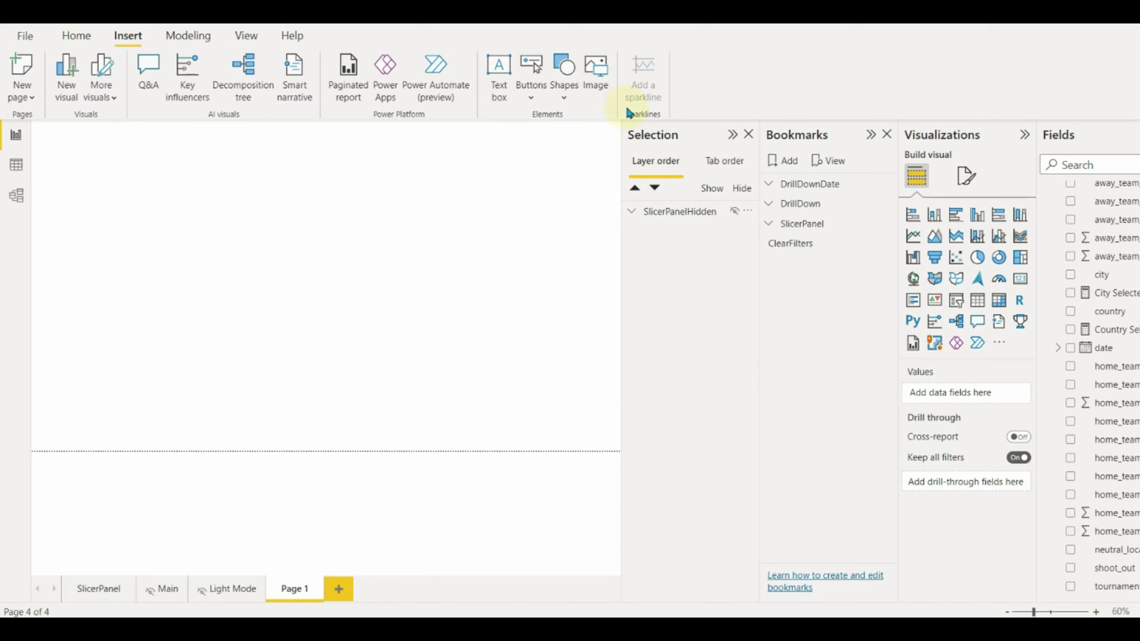
{"action": "left_click", "coordinate": [564, 89]}
{"action": "left_click", "coordinate": [588, 148]}
{"action": "left_click_drag", "start_coordinate": [202, 211], "coordinate": [115, 211]}
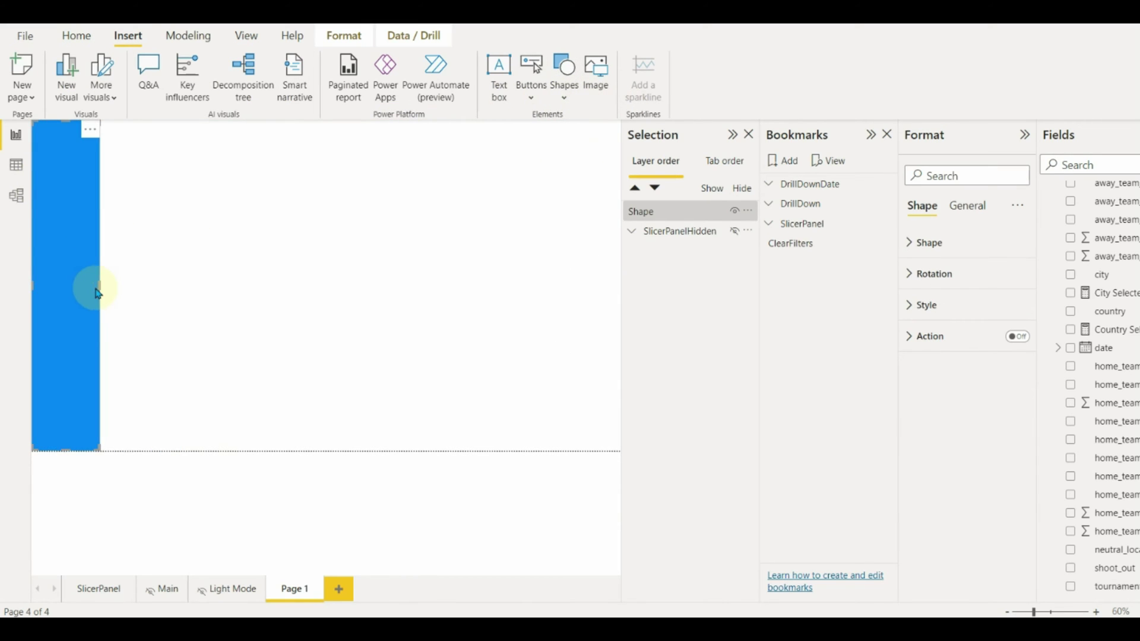
{"action": "left_click_drag", "start_coordinate": [97, 287], "coordinate": [181, 293]}
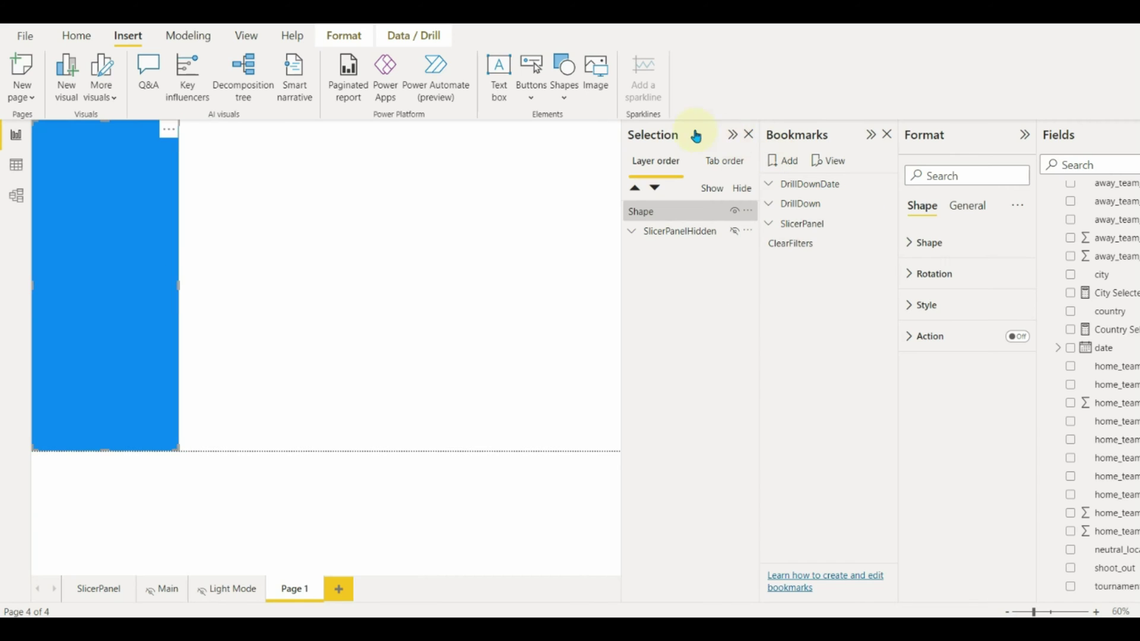
{"action": "left_click", "coordinate": [732, 135]}
{"action": "left_click", "coordinate": [870, 135]}
Fill the rectangle dark teal with 16% transparency.
{"action": "left_click", "coordinate": [924, 305]}
{"action": "left_click", "coordinate": [942, 375]}
{"action": "left_click", "coordinate": [949, 310]}
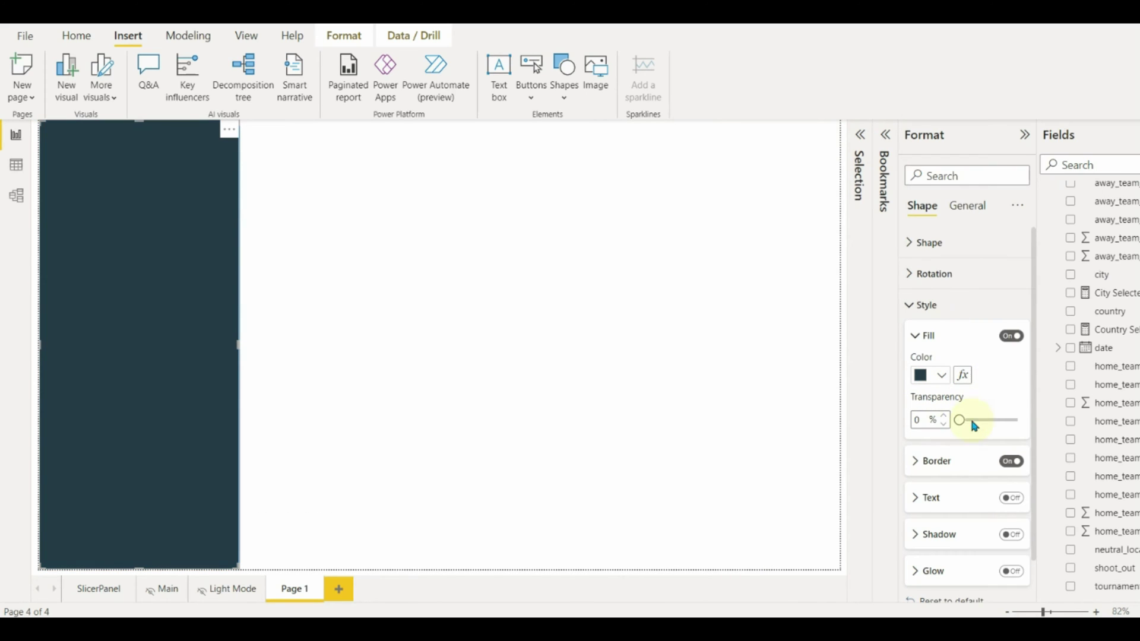
{"action": "left_click_drag", "start_coordinate": [967, 425], "coordinate": [971, 433]}
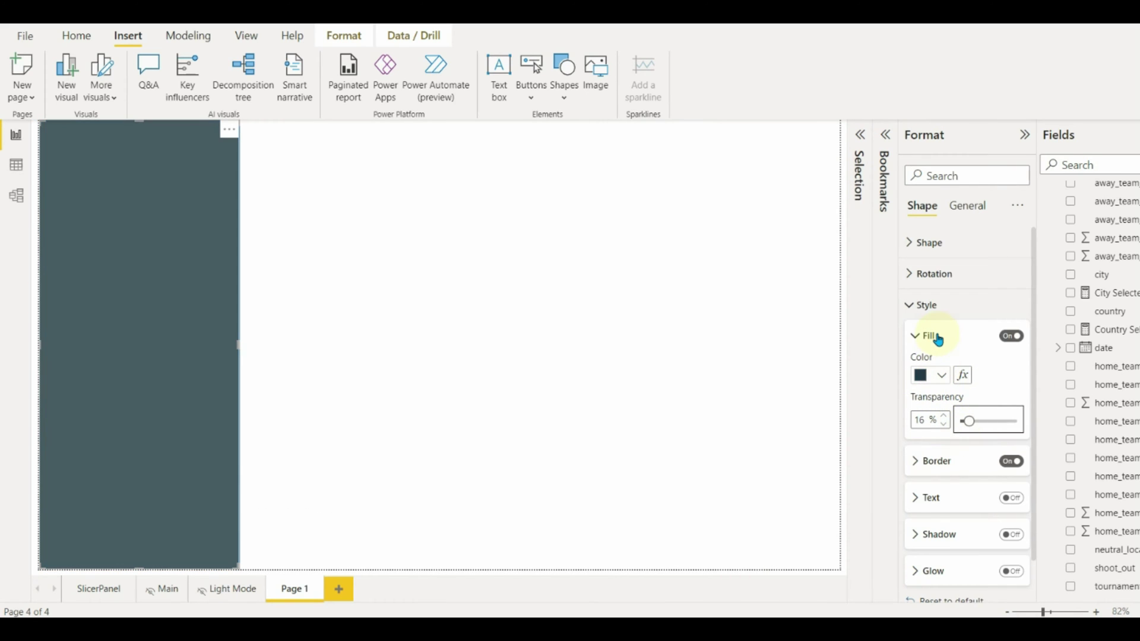
{"action": "left_click", "coordinate": [938, 337]}
{"action": "left_click", "coordinate": [936, 372]}
{"action": "left_click", "coordinate": [942, 410]}
{"action": "left_click", "coordinate": [942, 410]}
{"action": "left_click", "coordinate": [937, 372]}
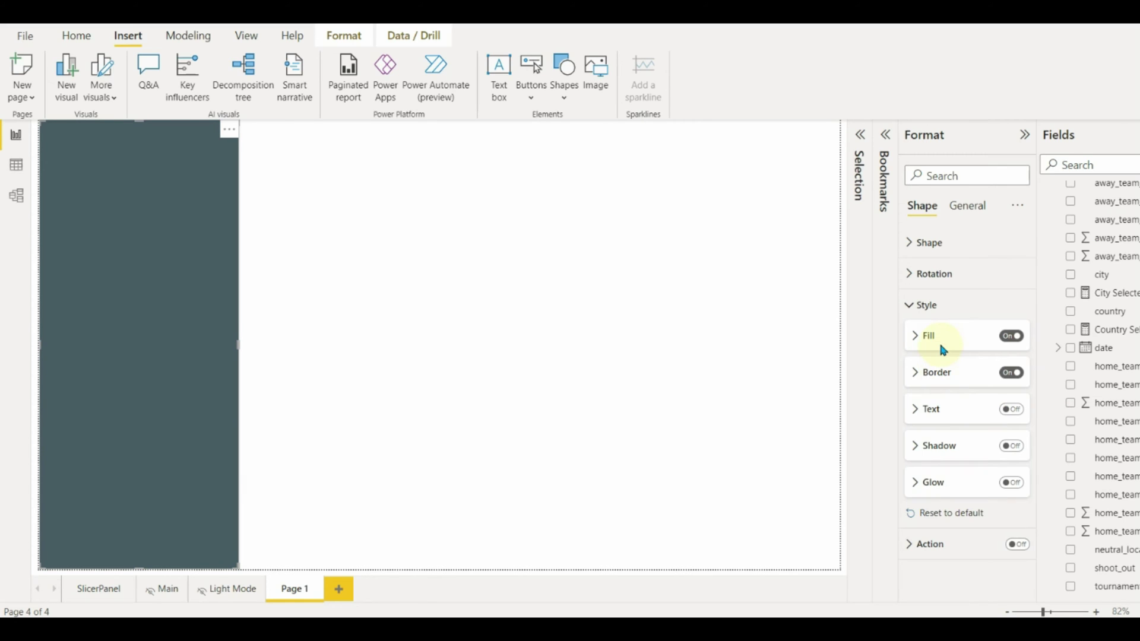
{"action": "left_click", "coordinate": [932, 309]}
{"action": "left_click", "coordinate": [350, 244]}
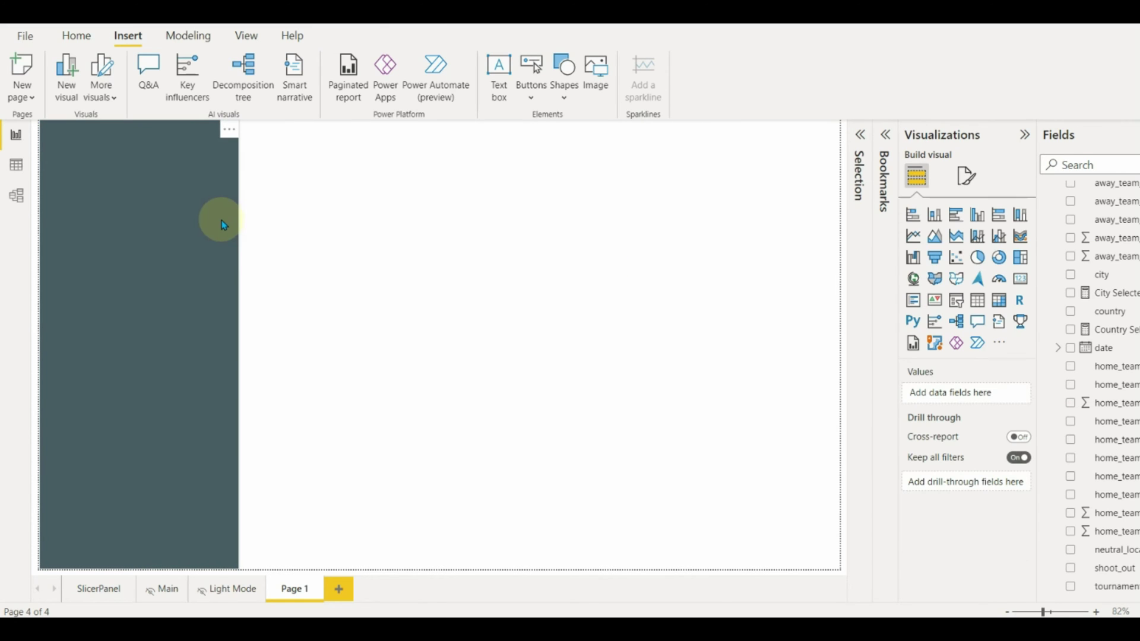
Place a 'Slicer Panel' text box on the panel in white bold Lucida Sans Unicode 16.
{"action": "left_click", "coordinate": [498, 74]}
{"action": "left_click_drag", "start_coordinate": [371, 122], "coordinate": [351, 389]}
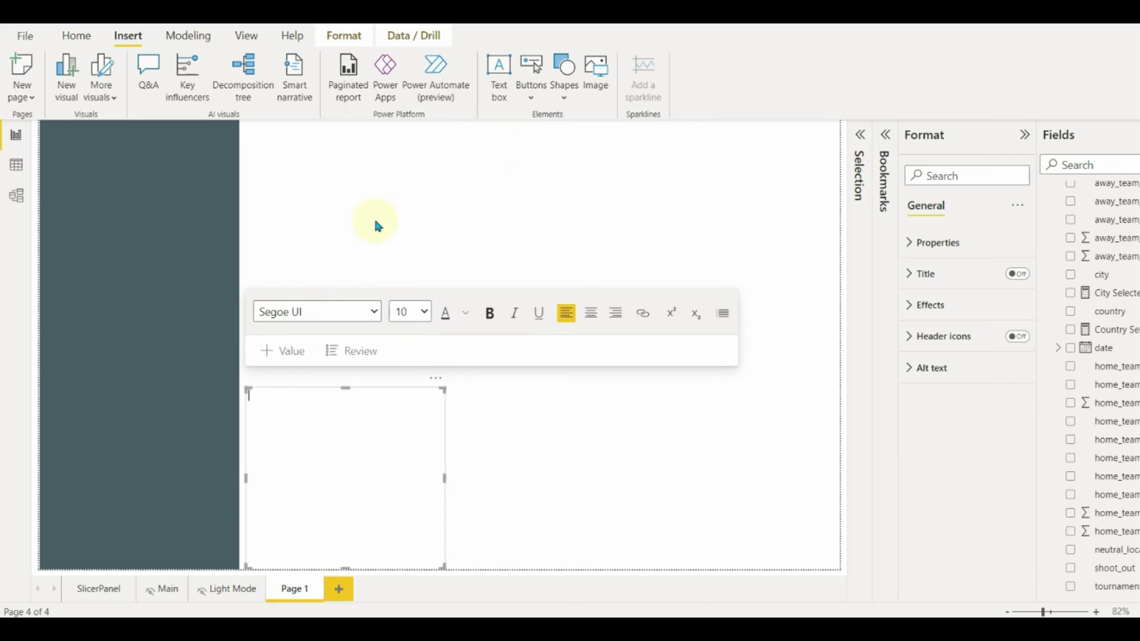
{"action": "left_click_drag", "start_coordinate": [432, 393], "coordinate": [227, 184]}
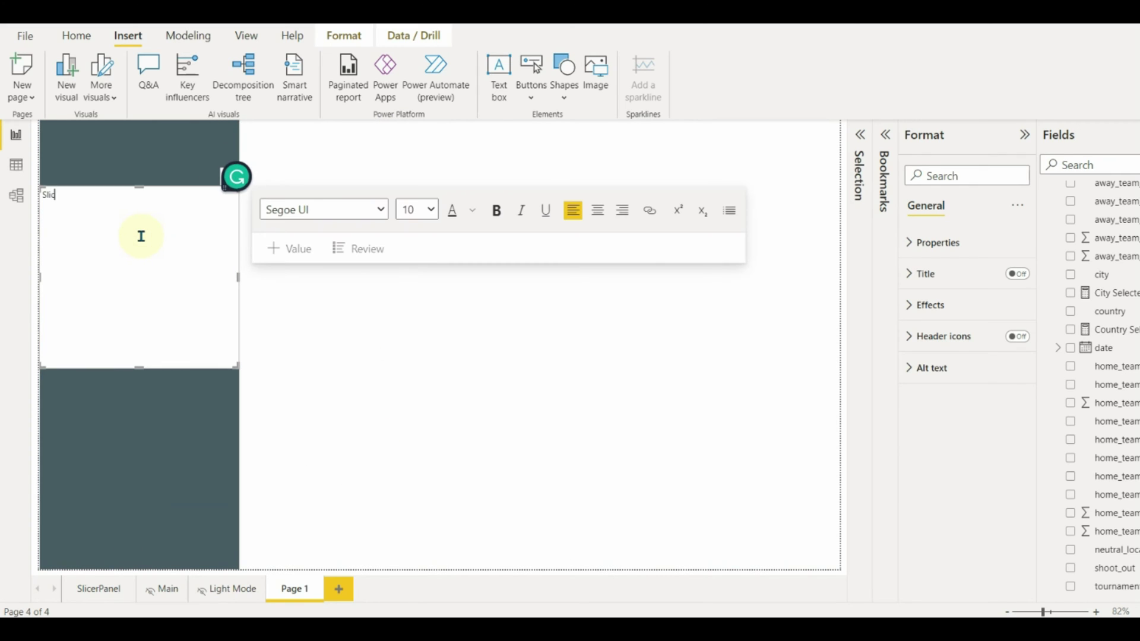
{"action": "key", "text": "ctrl+a"}
{"action": "left_click", "coordinate": [380, 210]}
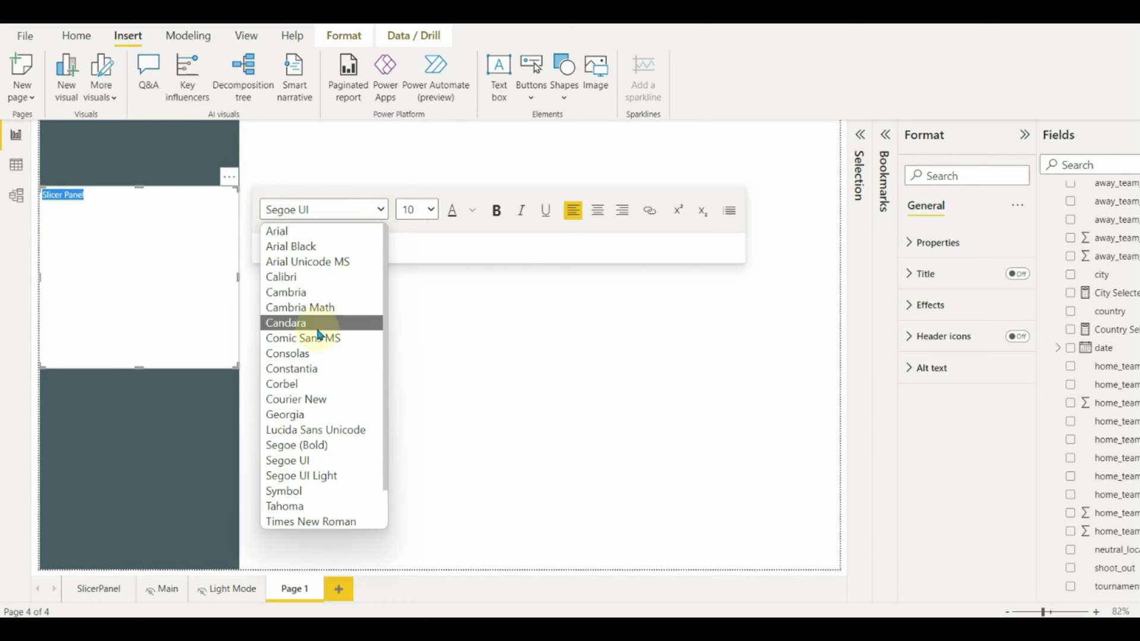
{"action": "left_click", "coordinate": [356, 437]}
{"action": "left_click", "coordinate": [472, 211]}
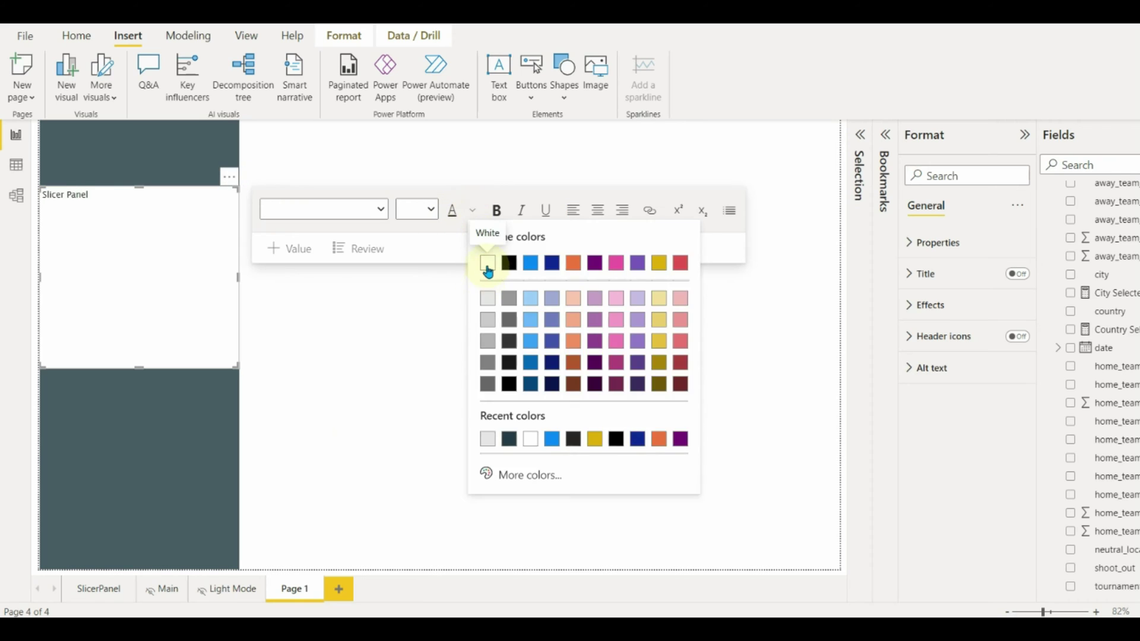
{"action": "left_click", "coordinate": [486, 262]}
{"action": "key", "text": "ctrl+b"}
{"action": "left_click", "coordinate": [416, 210]}
{"action": "left_click", "coordinate": [415, 347]}
Resize the heading box to fit and turn off its background.
{"action": "left_click_drag", "start_coordinate": [139, 367], "coordinate": [122, 232]}
{"action": "left_click_drag", "start_coordinate": [237, 209], "coordinate": [139, 211]}
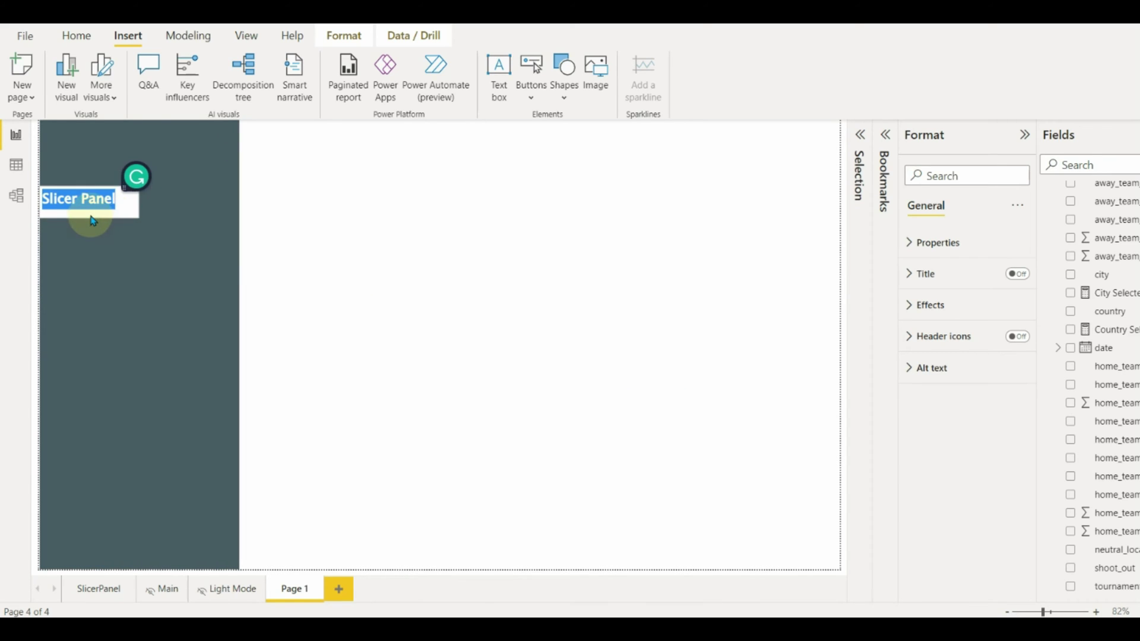
{"action": "left_click", "coordinate": [106, 215]}
{"action": "left_click", "coordinate": [127, 191]}
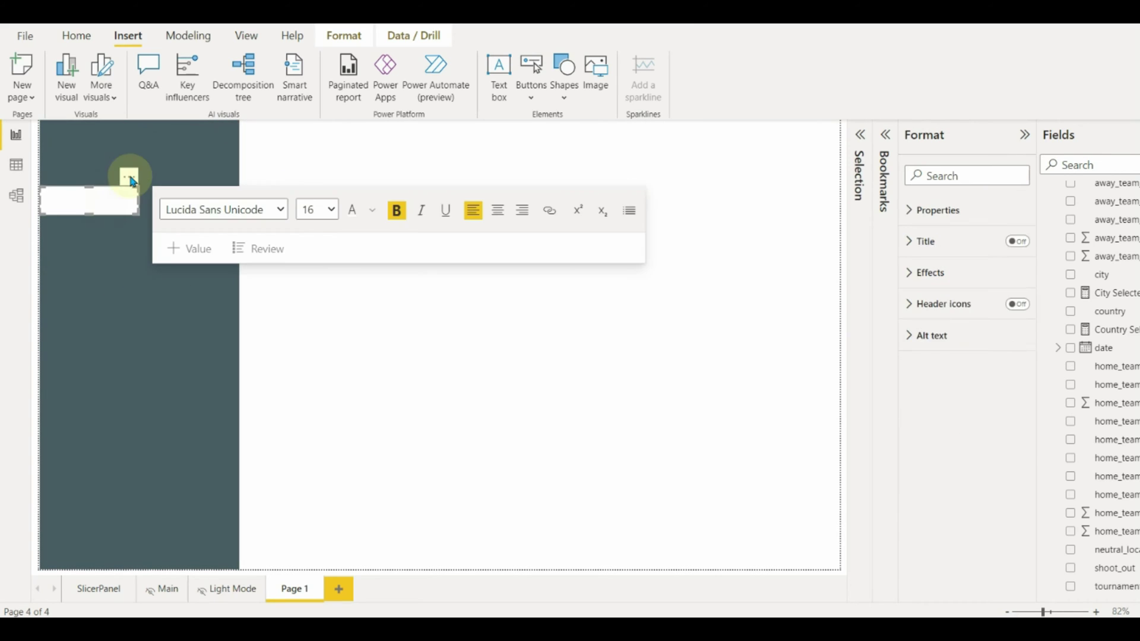
{"action": "left_click_drag", "start_coordinate": [139, 196], "coordinate": [187, 196]}
{"action": "left_click", "coordinate": [947, 310]}
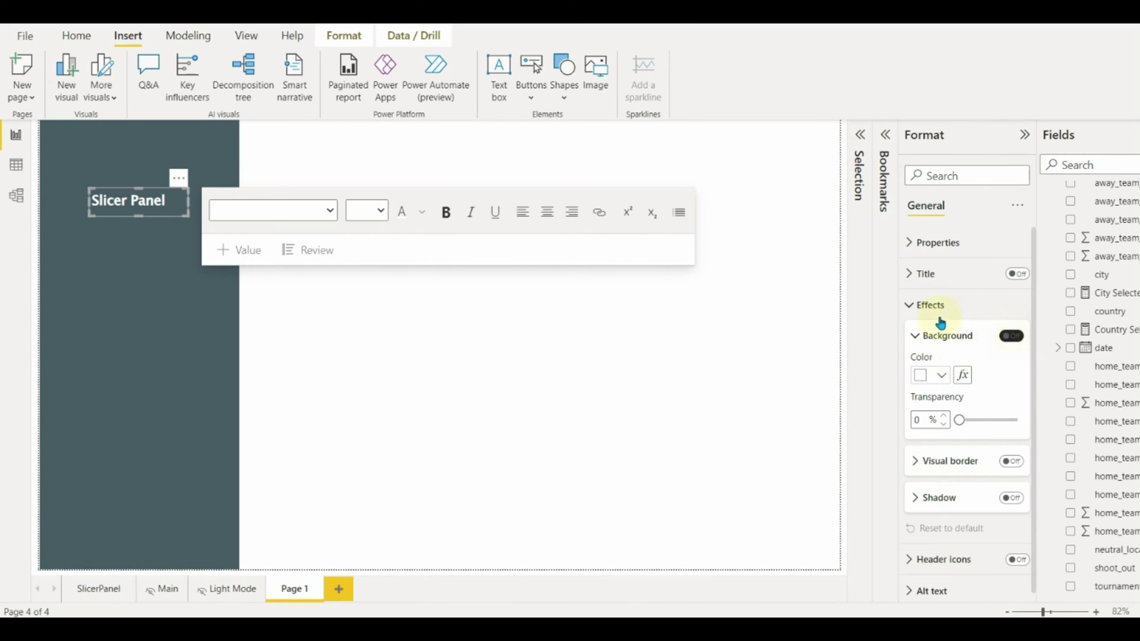
{"action": "left_click", "coordinate": [946, 307]}
{"action": "left_click", "coordinate": [520, 327]}
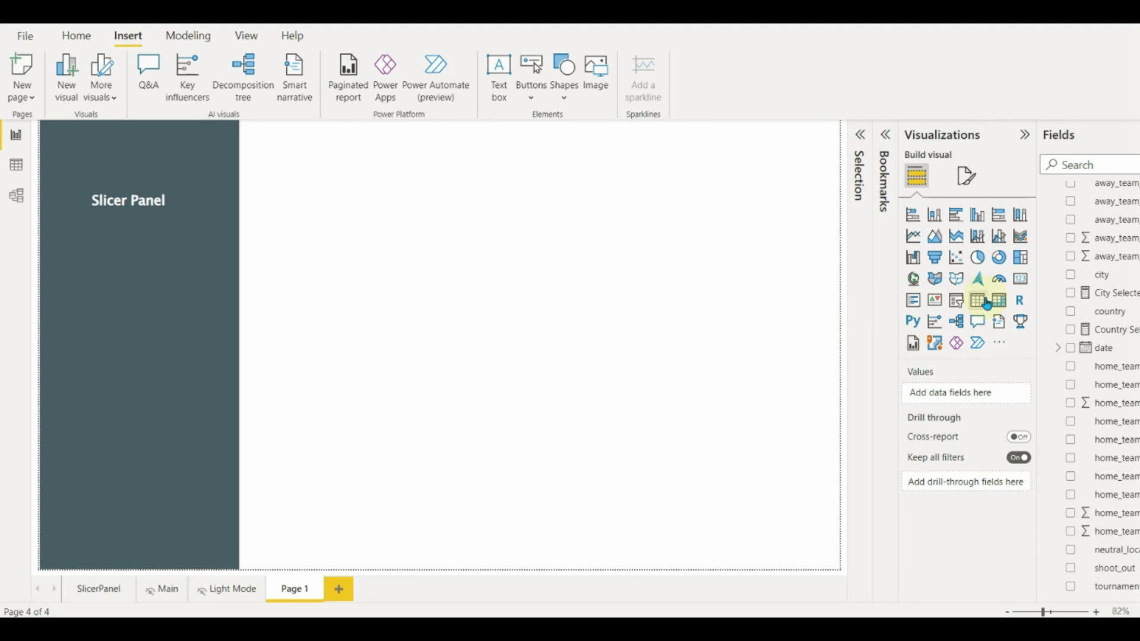
Add a country slicer below the heading and rename its field Country.
{"action": "left_click", "coordinate": [1070, 311]}
{"action": "left_click", "coordinate": [956, 300]}
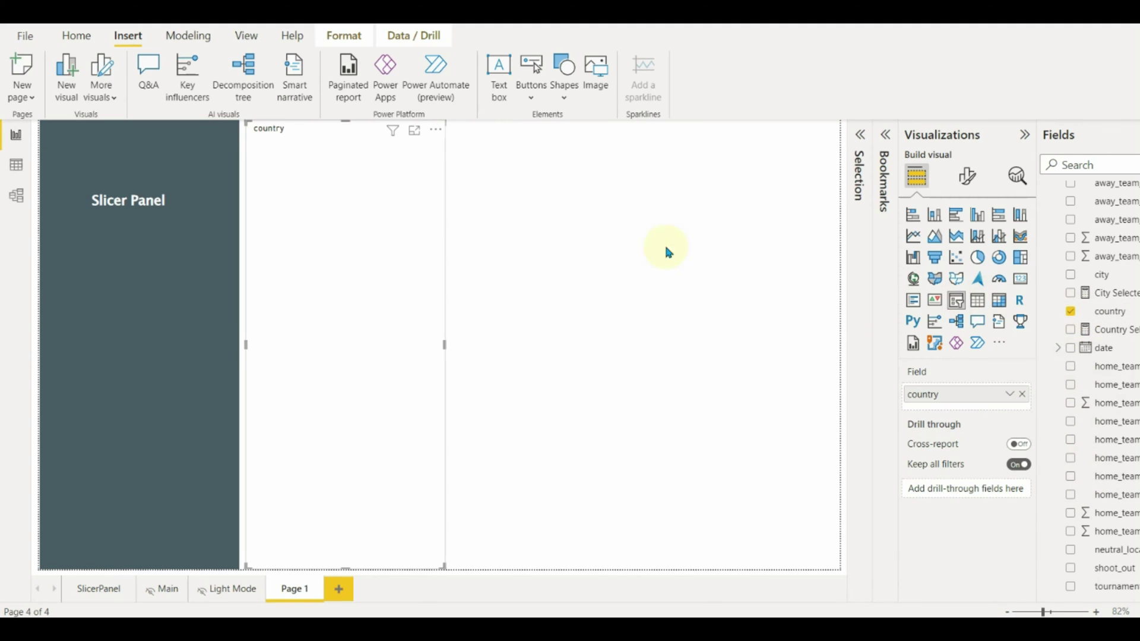
{"action": "left_click", "coordinate": [437, 131]}
{"action": "left_click", "coordinate": [516, 320]}
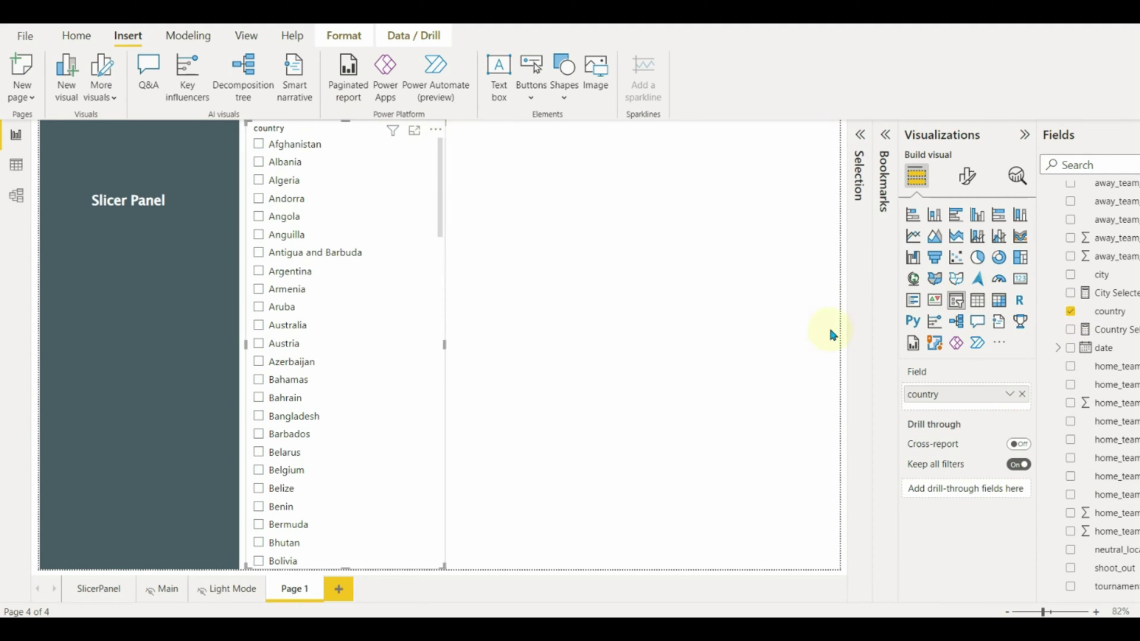
{"action": "left_click_drag", "start_coordinate": [342, 567], "coordinate": [349, 154]}
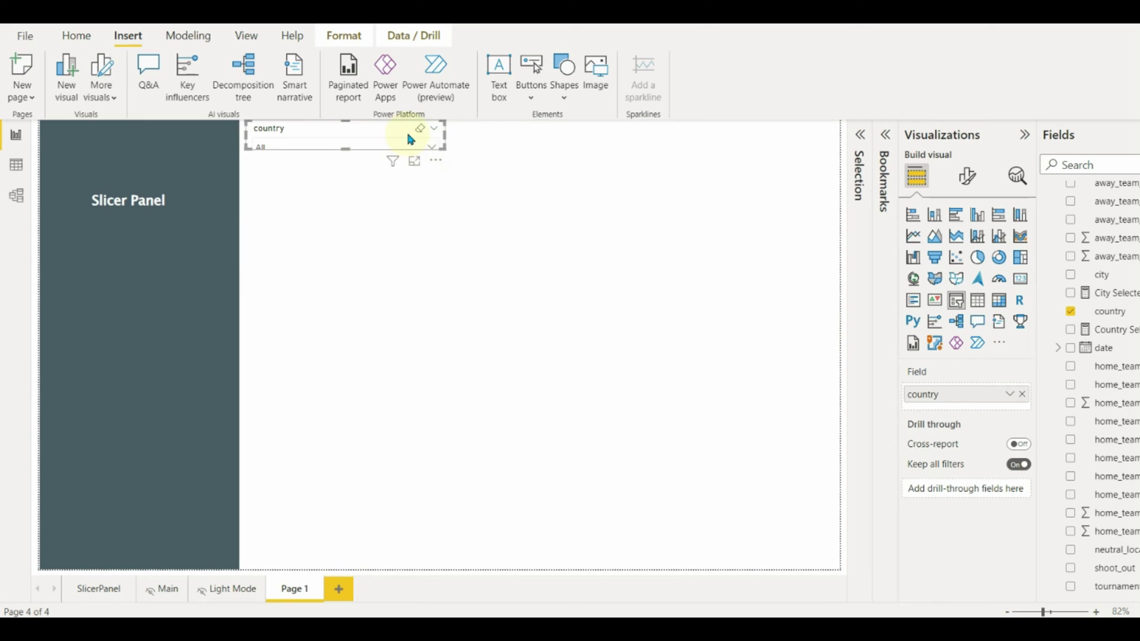
{"action": "left_click_drag", "start_coordinate": [374, 160], "coordinate": [155, 247]}
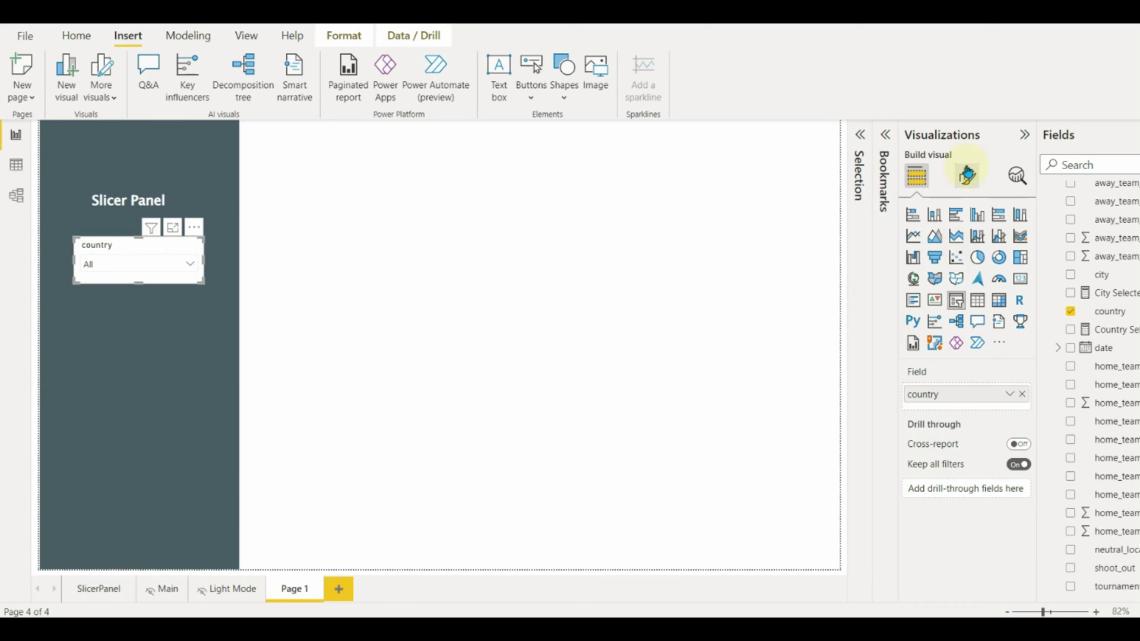
{"action": "double_click", "coordinate": [929, 395]}
{"action": "type", "text": "Co"}
{"action": "key", "text": "Return"}
Change the slicer header's title font colour.
{"action": "left_click", "coordinate": [967, 176]}
{"action": "left_click", "coordinate": [944, 281]}
{"action": "left_click", "coordinate": [944, 281]}
{"action": "left_click", "coordinate": [955, 318]}
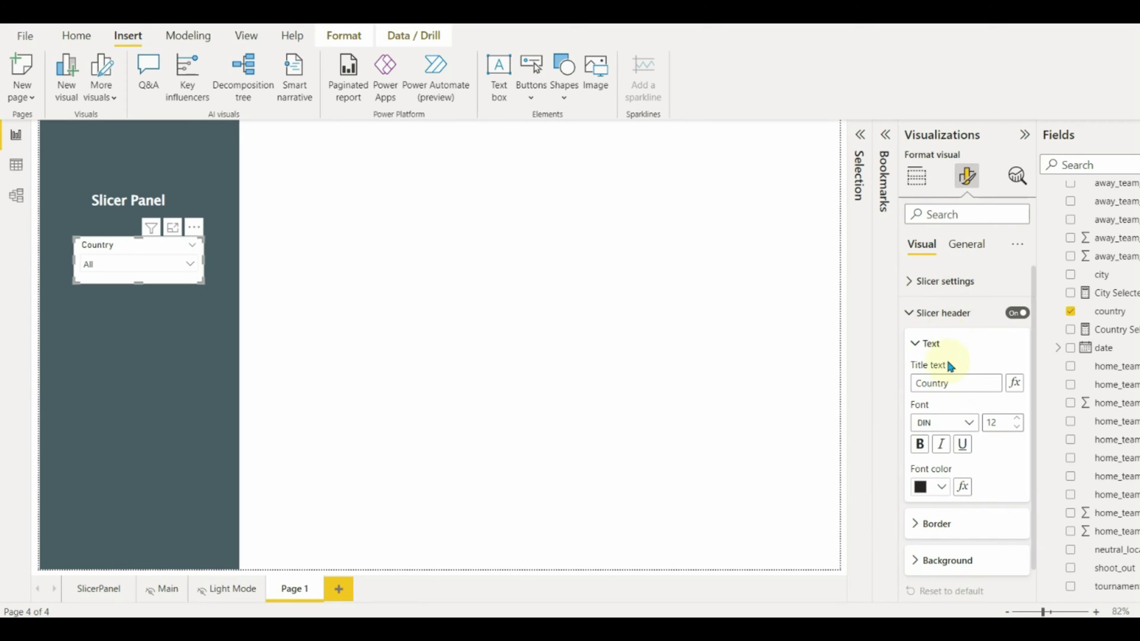
{"action": "left_click", "coordinate": [951, 528]}
{"action": "left_click", "coordinate": [939, 489]}
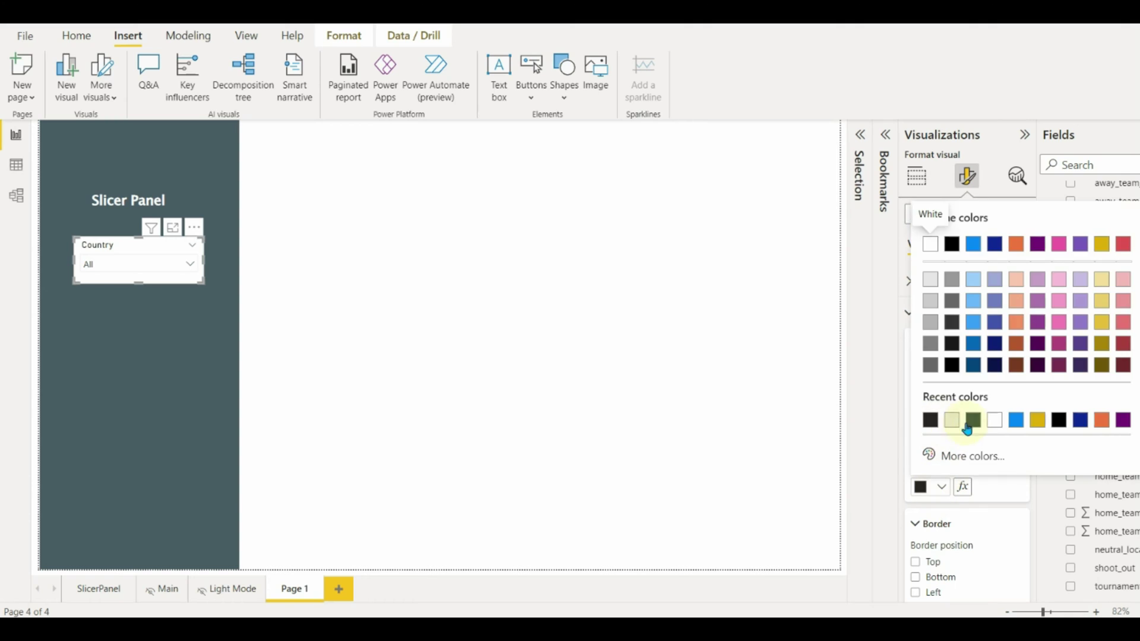
{"action": "left_click", "coordinate": [993, 418]}
{"action": "left_click", "coordinate": [935, 343]}
{"action": "left_click", "coordinate": [940, 312]}
Give the slicer header a dark background and check the values font settings.
{"action": "left_click", "coordinate": [943, 313]}
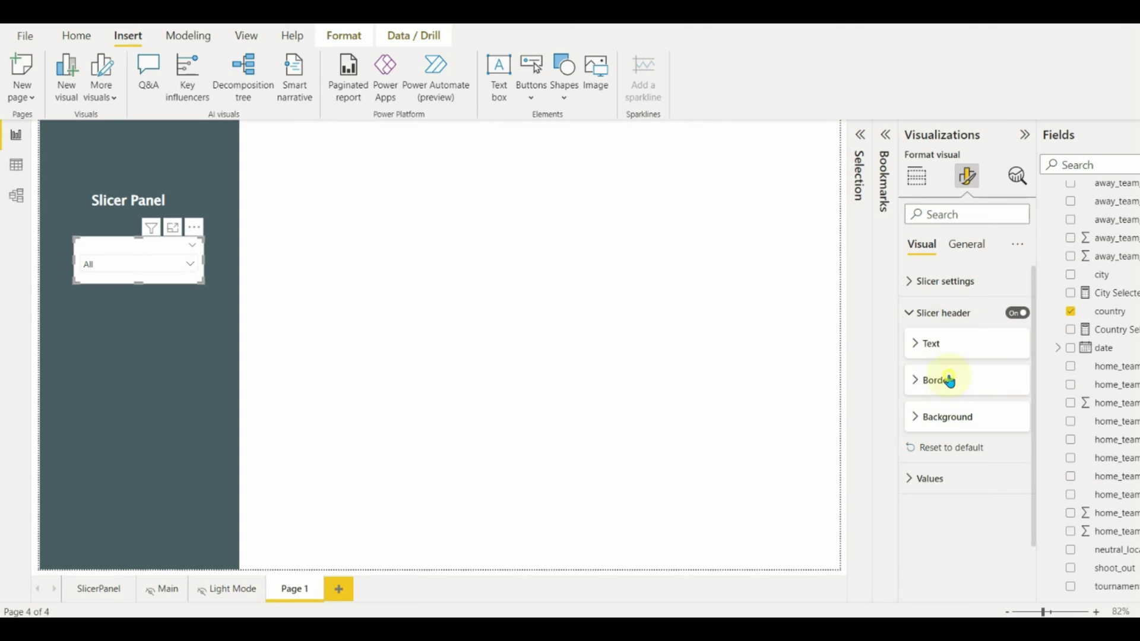
{"action": "left_click", "coordinate": [950, 416]}
{"action": "left_click", "coordinate": [941, 456]}
{"action": "left_click", "coordinate": [945, 395]}
{"action": "left_click", "coordinate": [950, 417]}
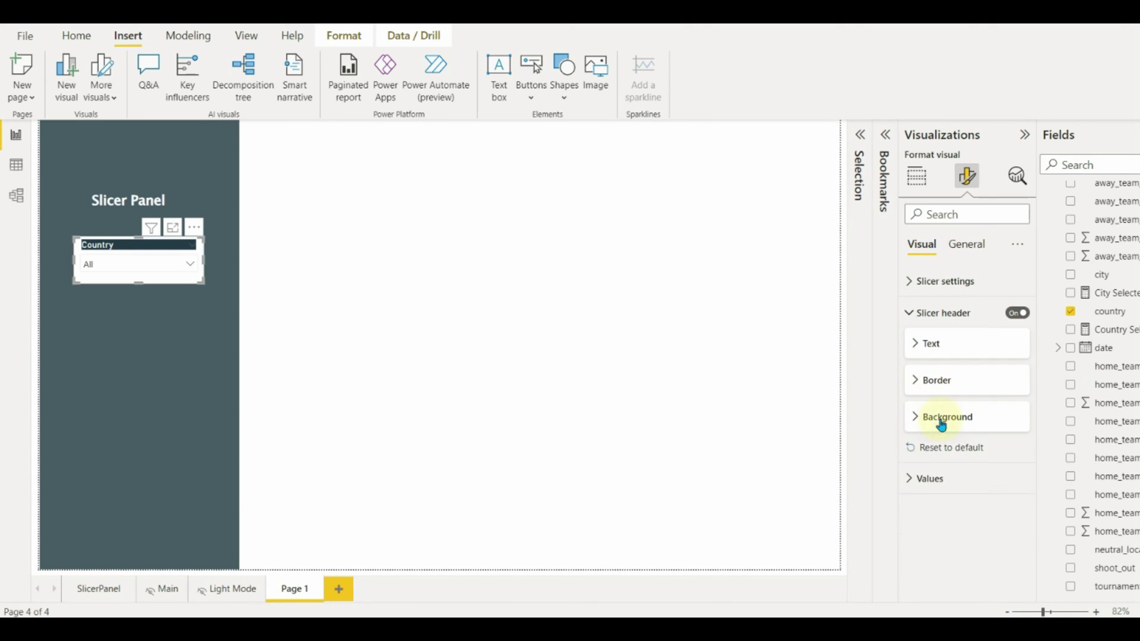
{"action": "left_click", "coordinate": [943, 313]}
{"action": "left_click", "coordinate": [967, 244]}
{"action": "left_click", "coordinate": [921, 245]}
{"action": "left_click", "coordinate": [930, 344]}
{"action": "left_click", "coordinate": [965, 415]}
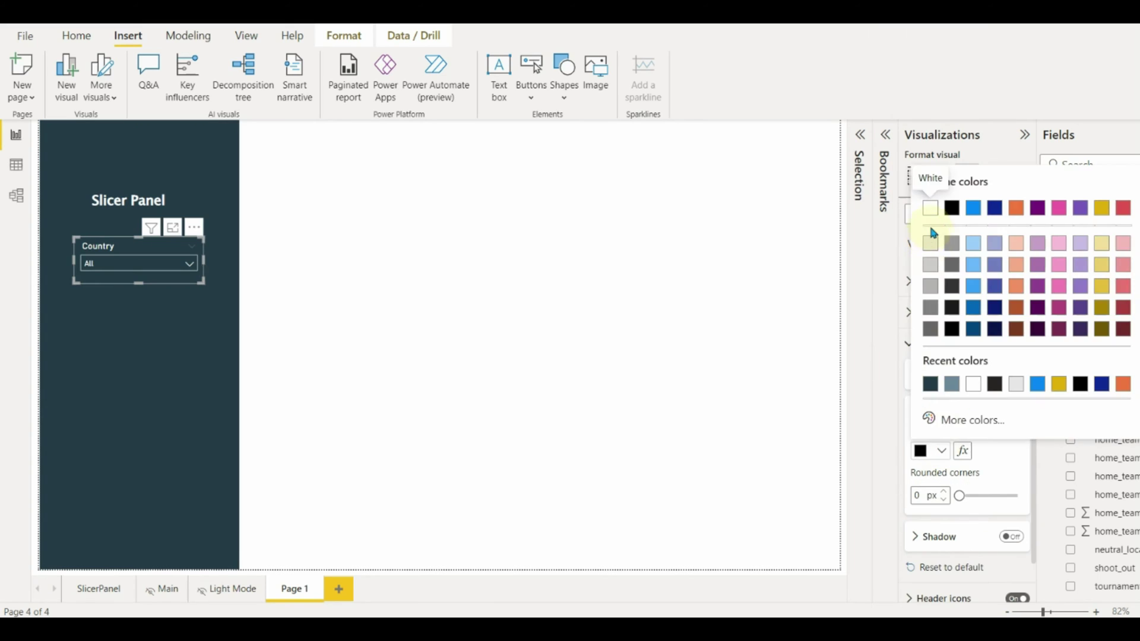
{"action": "left_click", "coordinate": [498, 338]}
Duplicate the Country slicer twice, stacking the copies below it in the panel.
{"action": "left_click", "coordinate": [152, 252]}
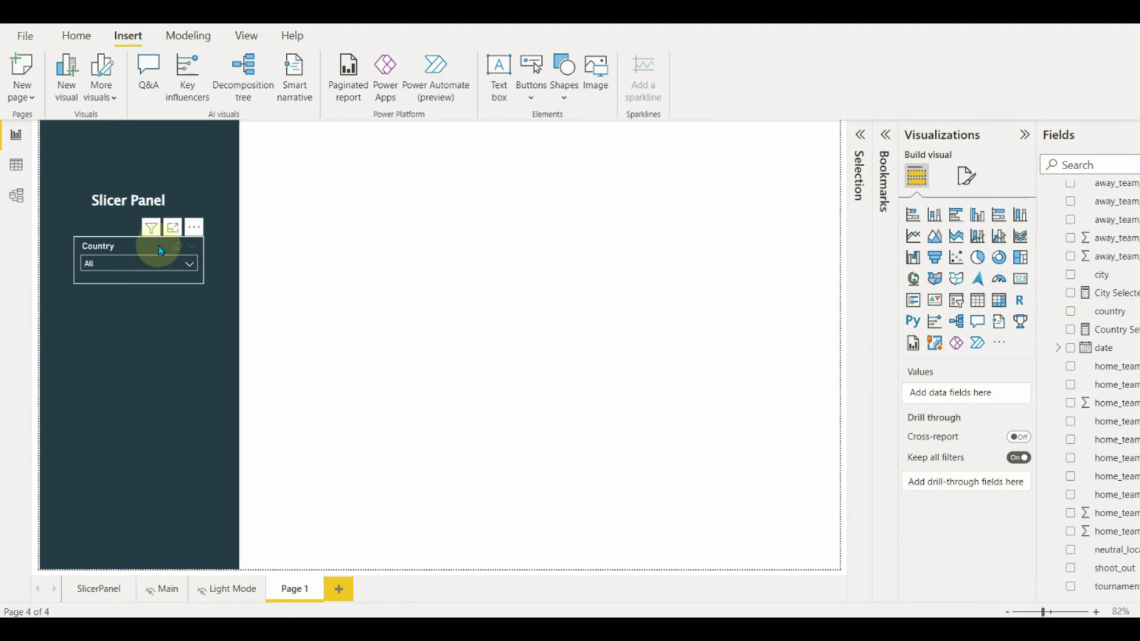
{"action": "key", "text": "ctrl+c"}
{"action": "key", "text": "ctrl+v"}
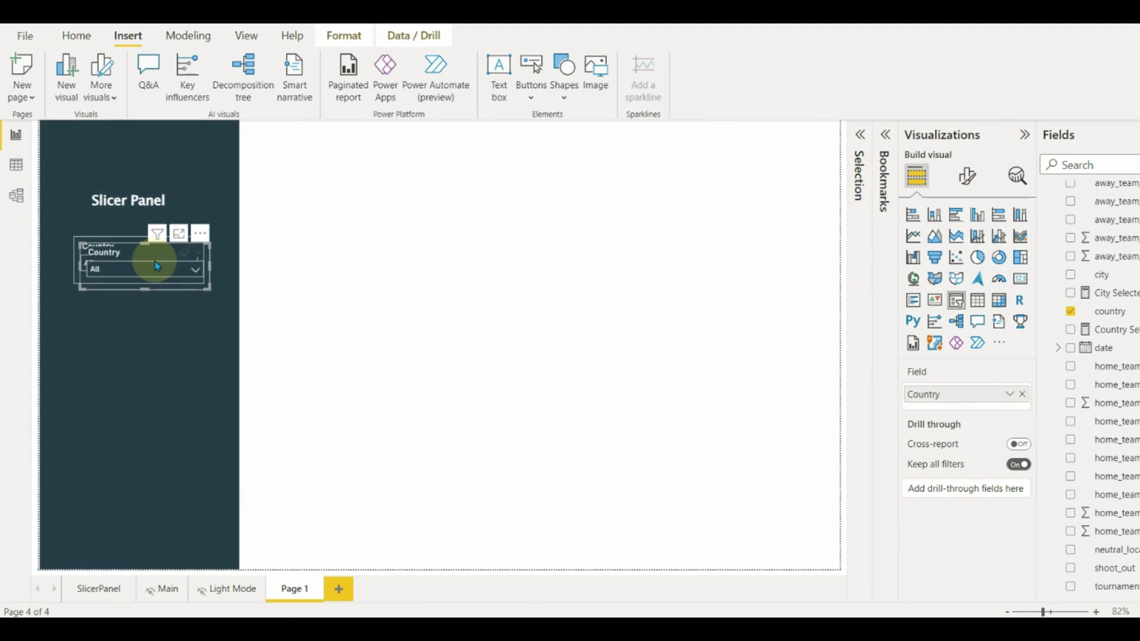
{"action": "left_click_drag", "start_coordinate": [148, 254], "coordinate": [135, 324]}
{"action": "key", "text": "ctrl+v"}
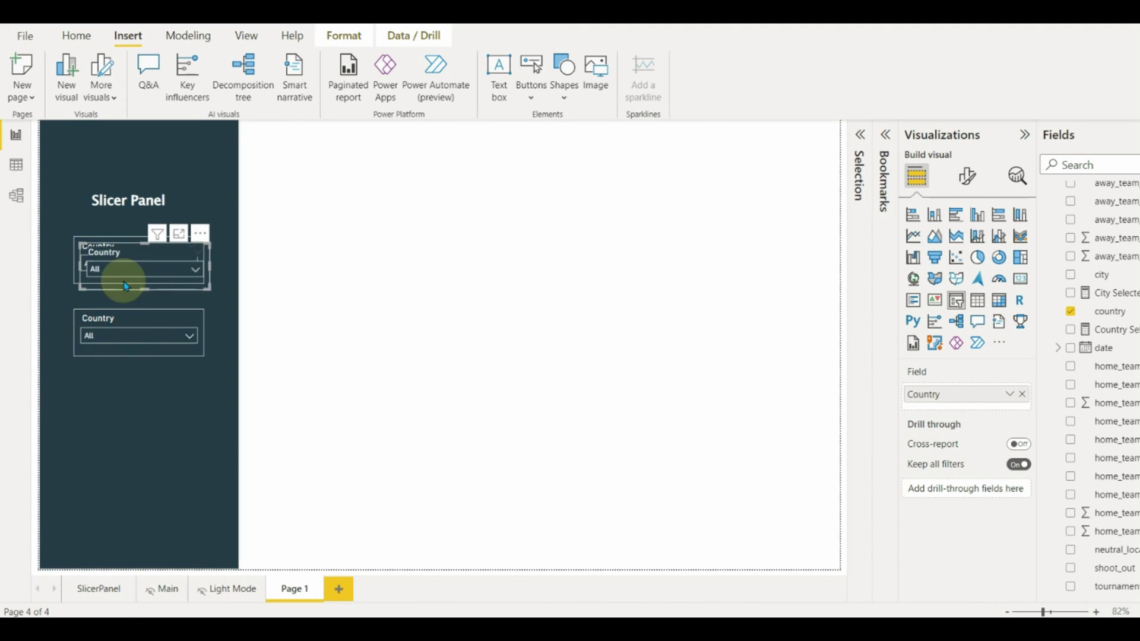
{"action": "left_click_drag", "start_coordinate": [121, 282], "coordinate": [132, 398]}
{"action": "left_click", "coordinate": [237, 247]}
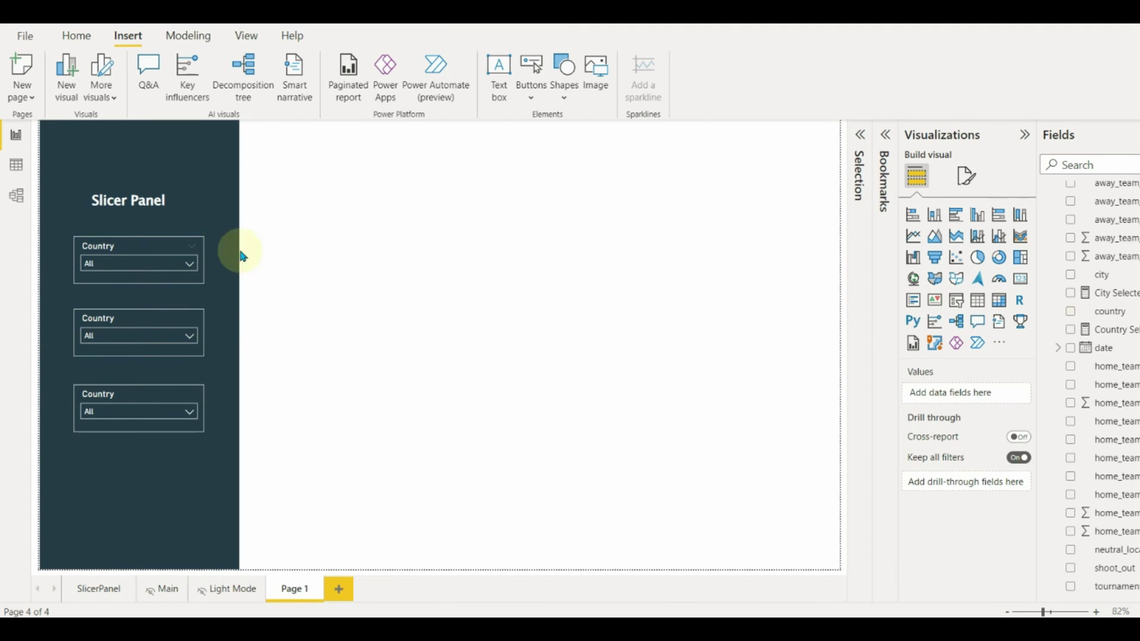
Set the second slicer to City and the third to Tournament.
{"action": "left_click", "coordinate": [137, 324]}
{"action": "left_click_drag", "start_coordinate": [1102, 275], "coordinate": [914, 393]}
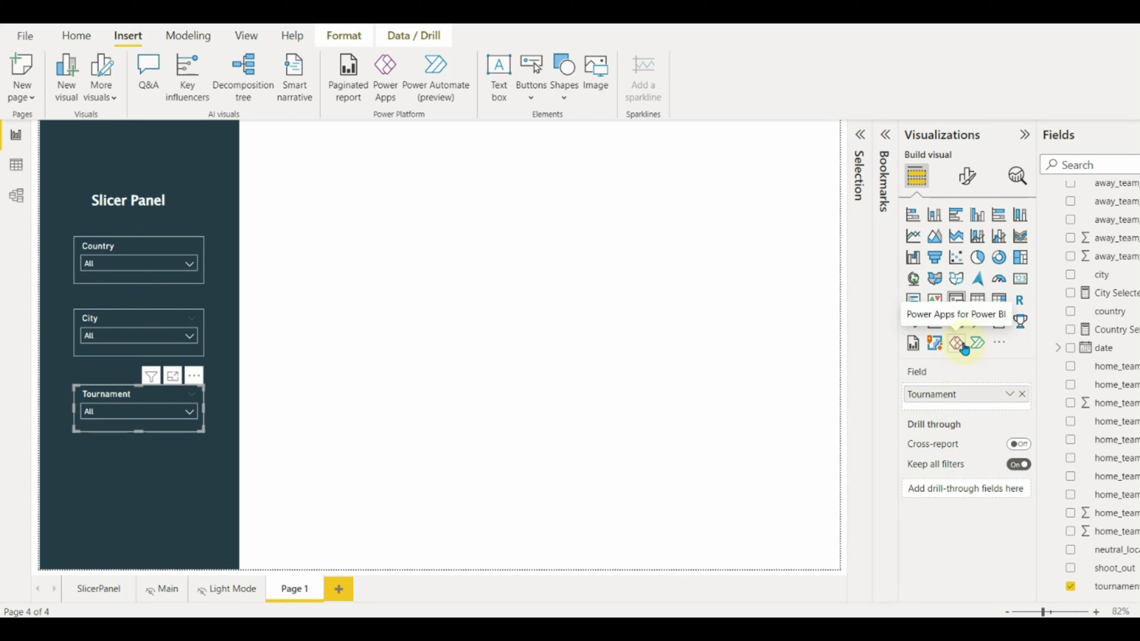
{"action": "left_click", "coordinate": [409, 326]}
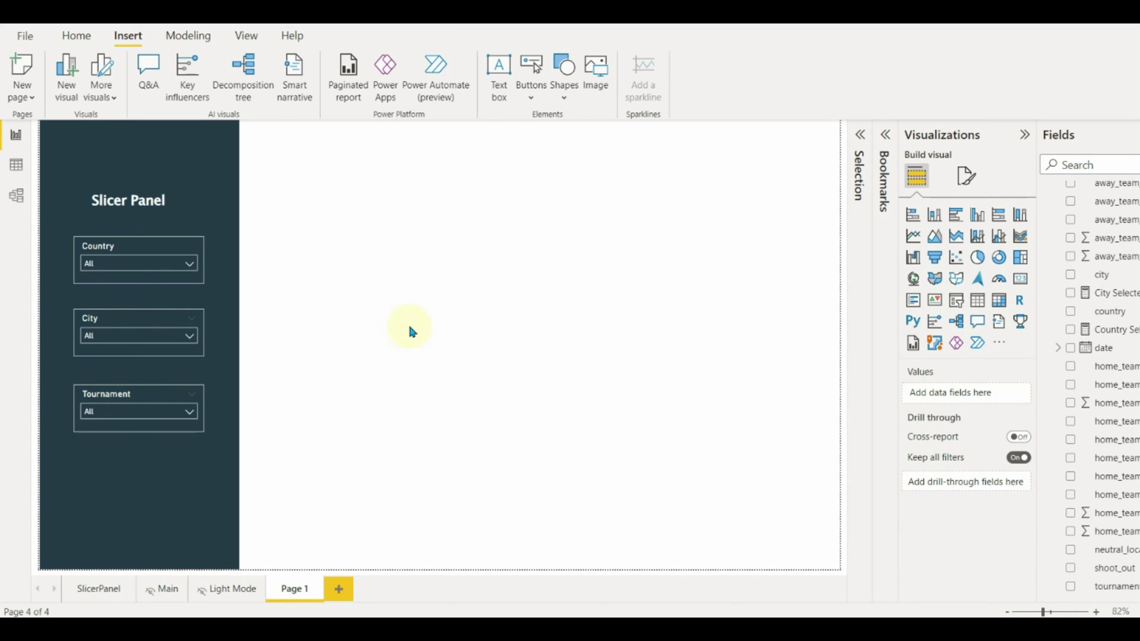
Place a small left-arrow (2).png icon beside the Slicer Panel title and show page layers.
{"action": "left_click", "coordinate": [594, 83]}
{"action": "left_click", "coordinate": [208, 178]}
{"action": "double_click", "coordinate": [208, 178]}
{"action": "left_click_drag", "start_coordinate": [245, 121], "coordinate": [339, 326]}
{"action": "left_click_drag", "start_coordinate": [390, 564], "coordinate": [423, 380]}
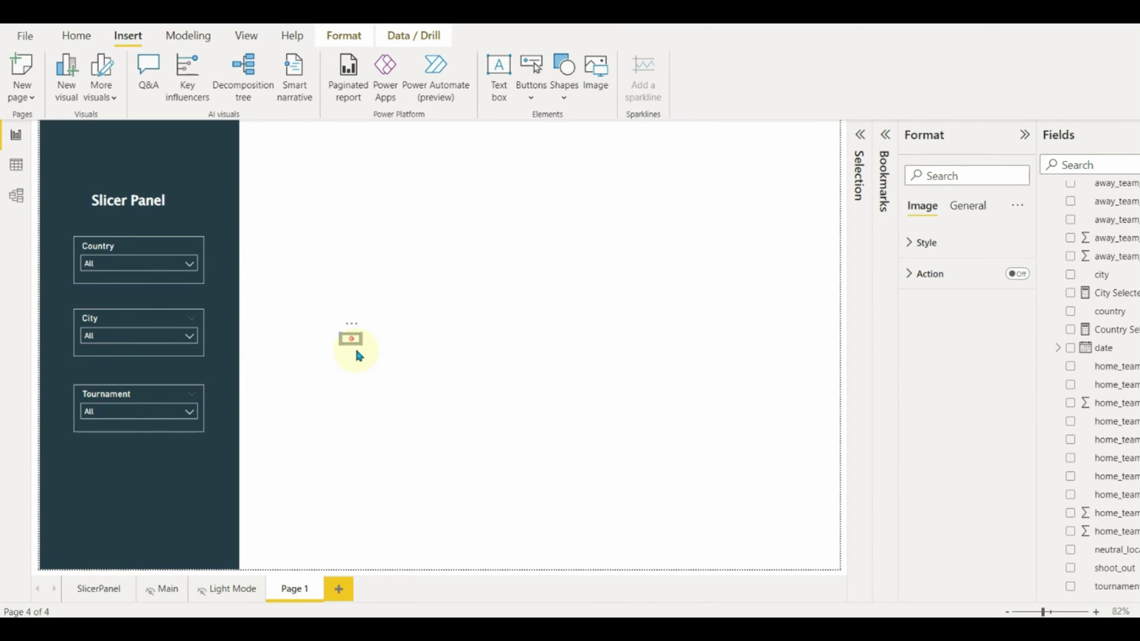
{"action": "left_click_drag", "start_coordinate": [351, 350], "coordinate": [237, 230]}
{"action": "left_click_drag", "start_coordinate": [358, 332], "coordinate": [223, 187]}
{"action": "left_click", "coordinate": [331, 230]}
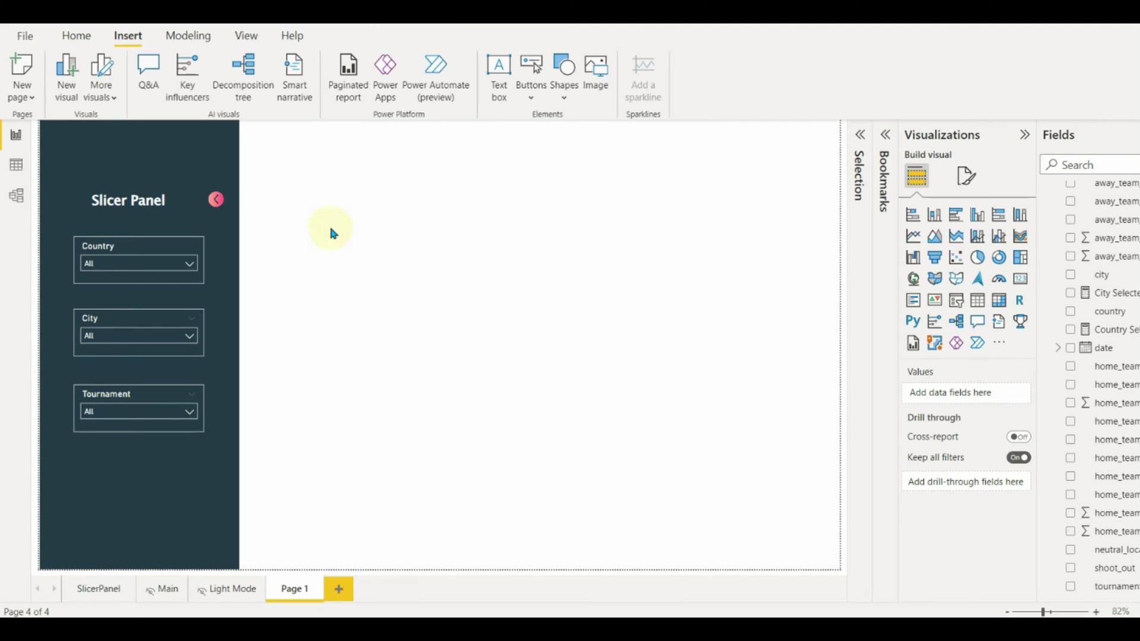
{"action": "left_click", "coordinate": [857, 141]}
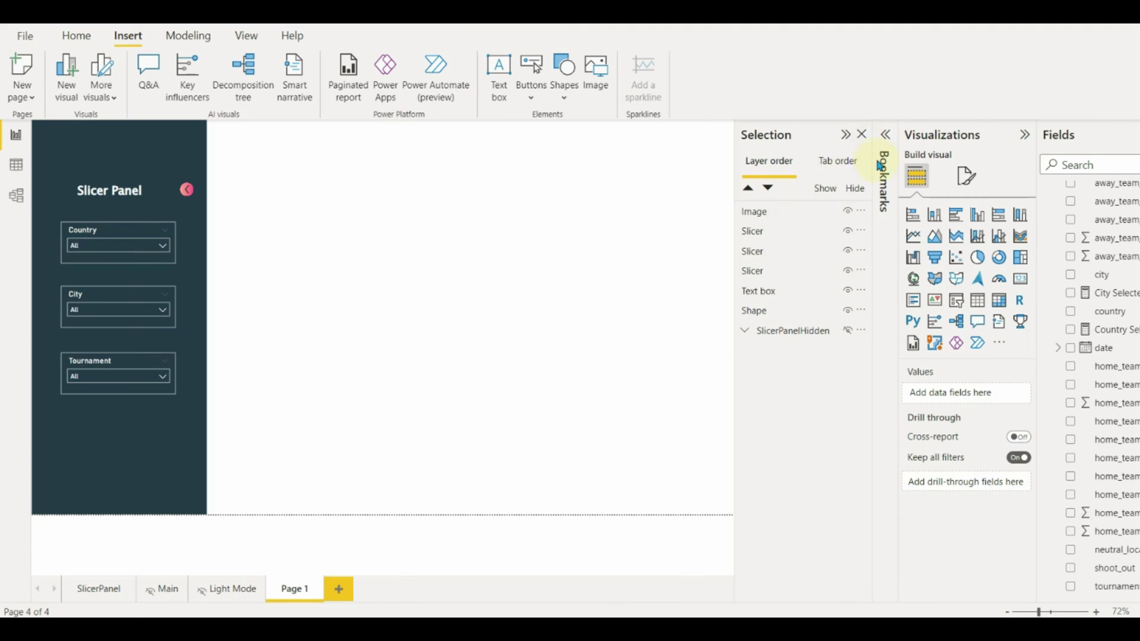
Group the Shape, Text box, three Slicer and Image layers and name the group SlicerPanelVisible.
{"action": "left_click", "coordinate": [763, 310]}
{"action": "left_click", "coordinate": [760, 291], "text": "ctrl"}
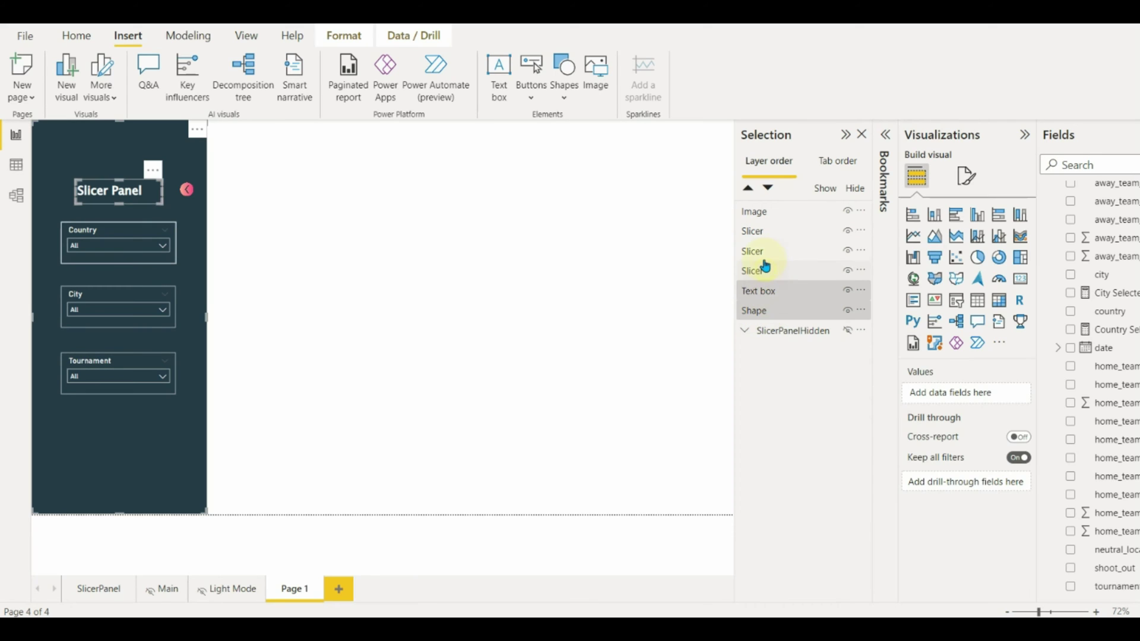
{"action": "left_click", "coordinate": [757, 270], "text": "ctrl"}
{"action": "left_click", "coordinate": [757, 251], "text": "ctrl"}
{"action": "left_click", "coordinate": [756, 231], "text": "ctrl"}
{"action": "left_click", "coordinate": [755, 214], "text": "ctrl"}
{"action": "right_click", "coordinate": [764, 215]}
{"action": "mouse_move", "coordinate": [879, 222]}
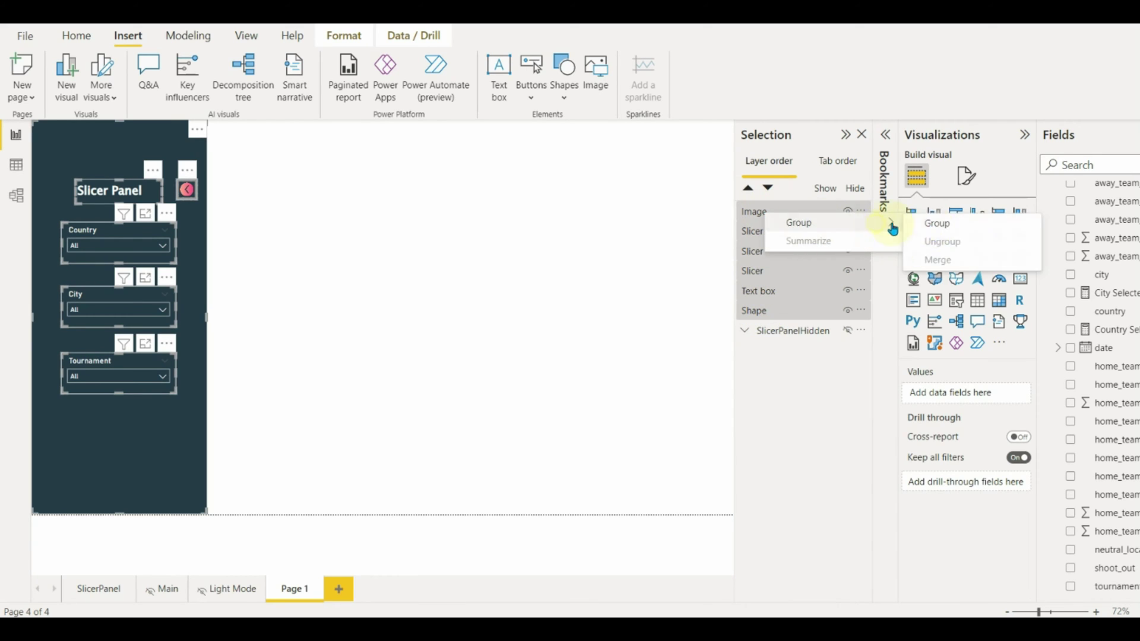
{"action": "left_click", "coordinate": [937, 223]}
{"action": "type", "text": "SlicerP"}
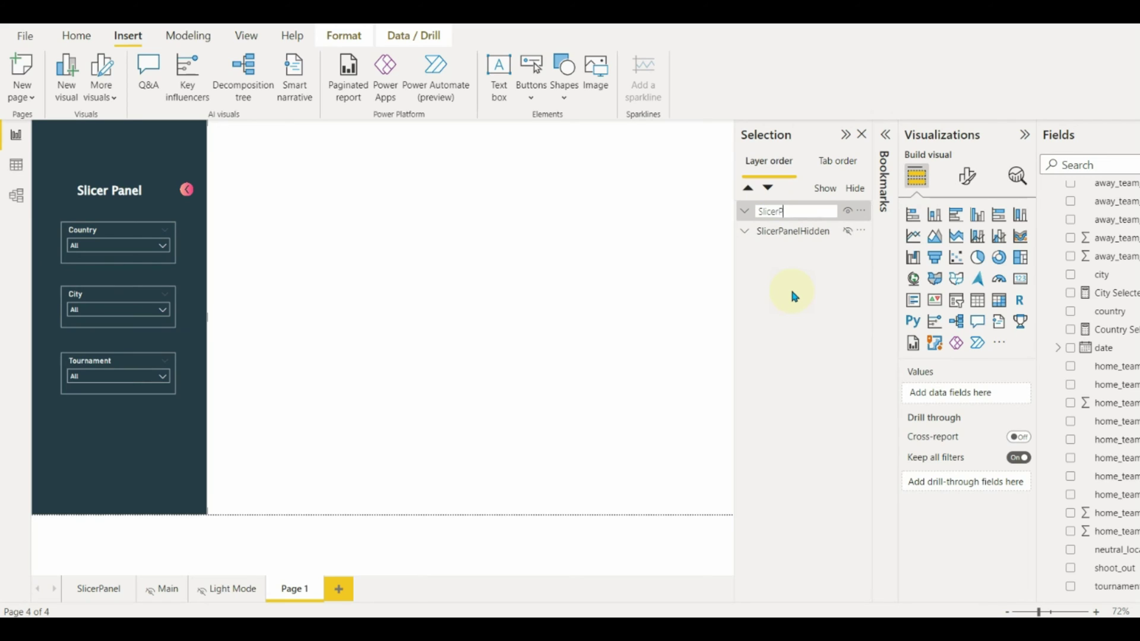
{"action": "type", "text": "anelVisible"}
{"action": "key", "text": "Return"}
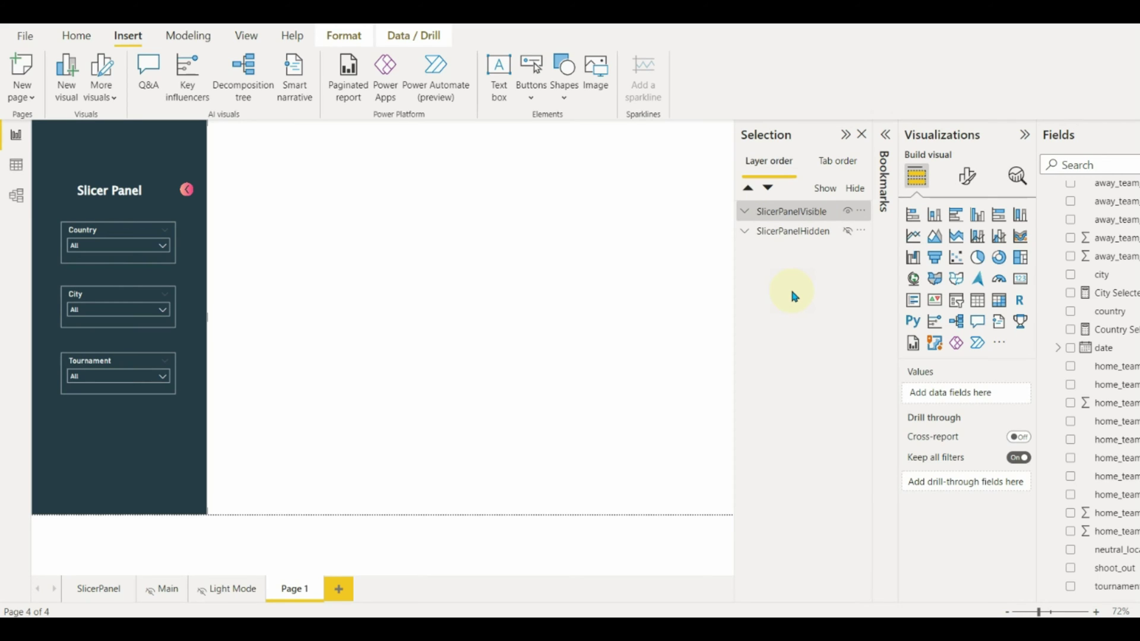
Add two bookmarks named SlicerVisible and SlicerHidden.
{"action": "left_click", "coordinate": [889, 143]}
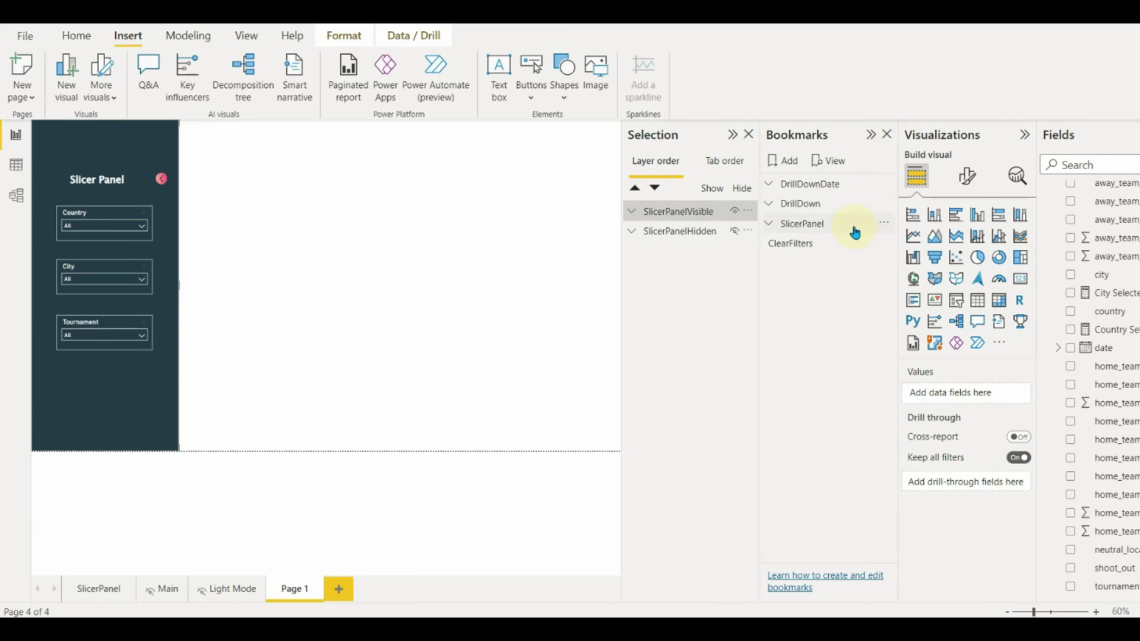
{"action": "left_click", "coordinate": [795, 167]}
{"action": "left_click", "coordinate": [794, 166]}
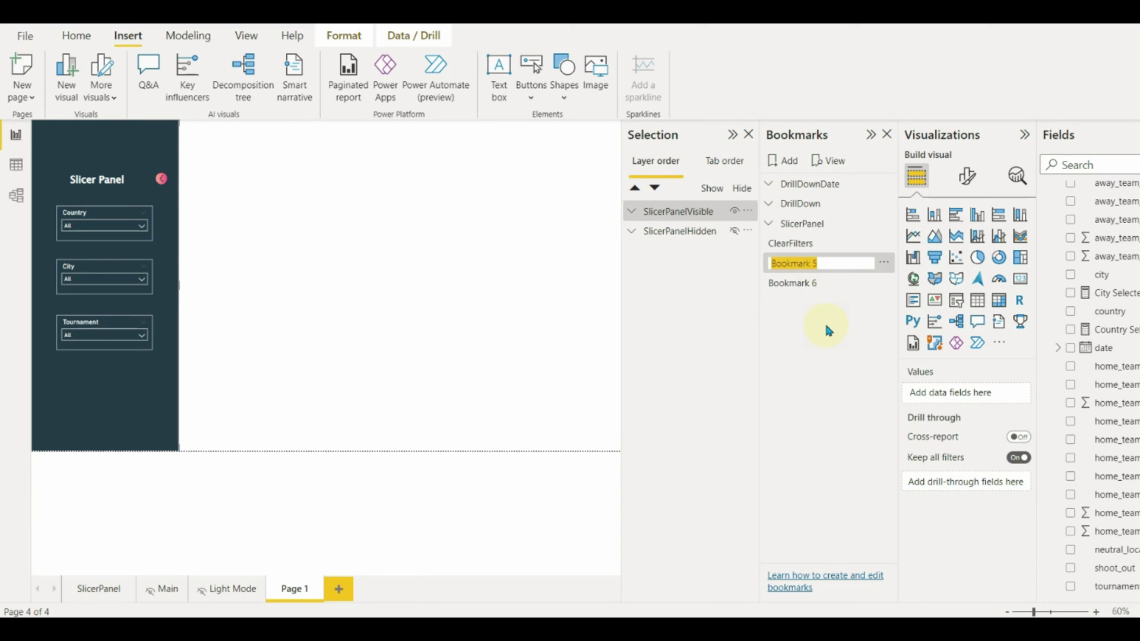
{"action": "type", "text": "SlicerVisible"}
{"action": "key", "text": "Return"}
{"action": "double_click", "coordinate": [807, 284]}
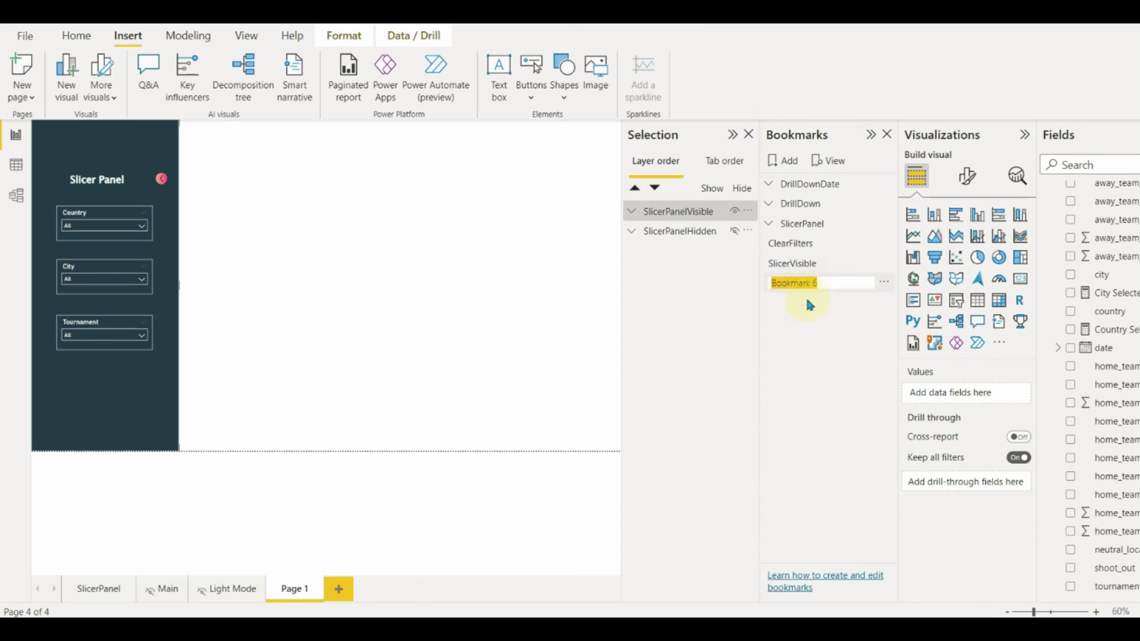
{"action": "type", "text": "SlicerHidden"}
{"action": "key", "text": "Return"}
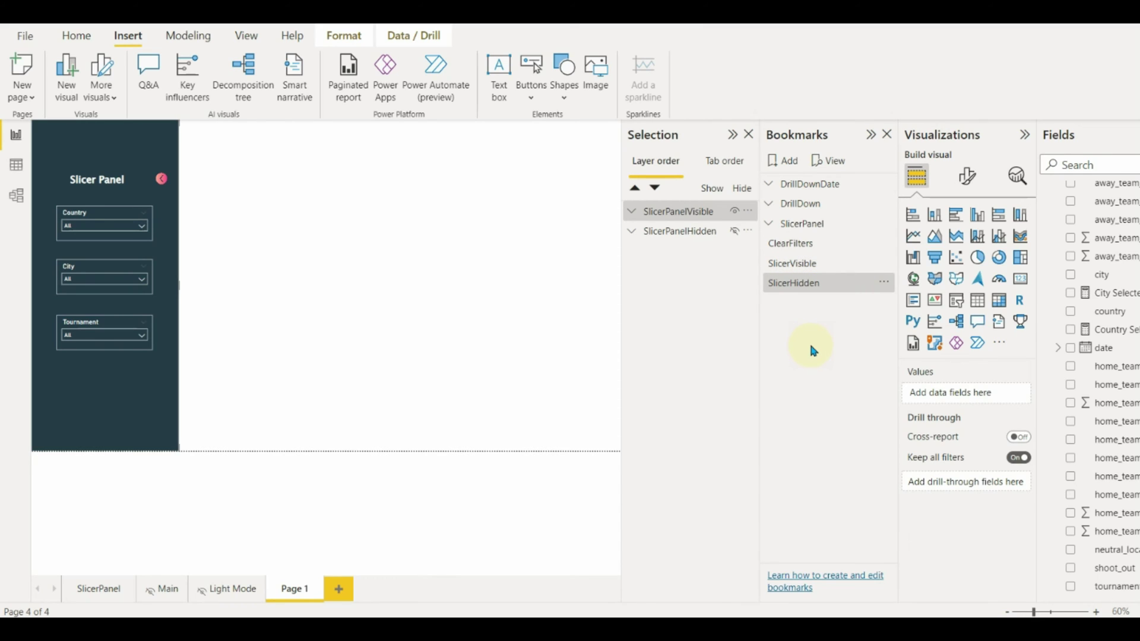
Update SlicerVisible with the full panel shown and SlicerHidden with only the collapsed strip.
{"action": "left_click", "coordinate": [795, 264]}
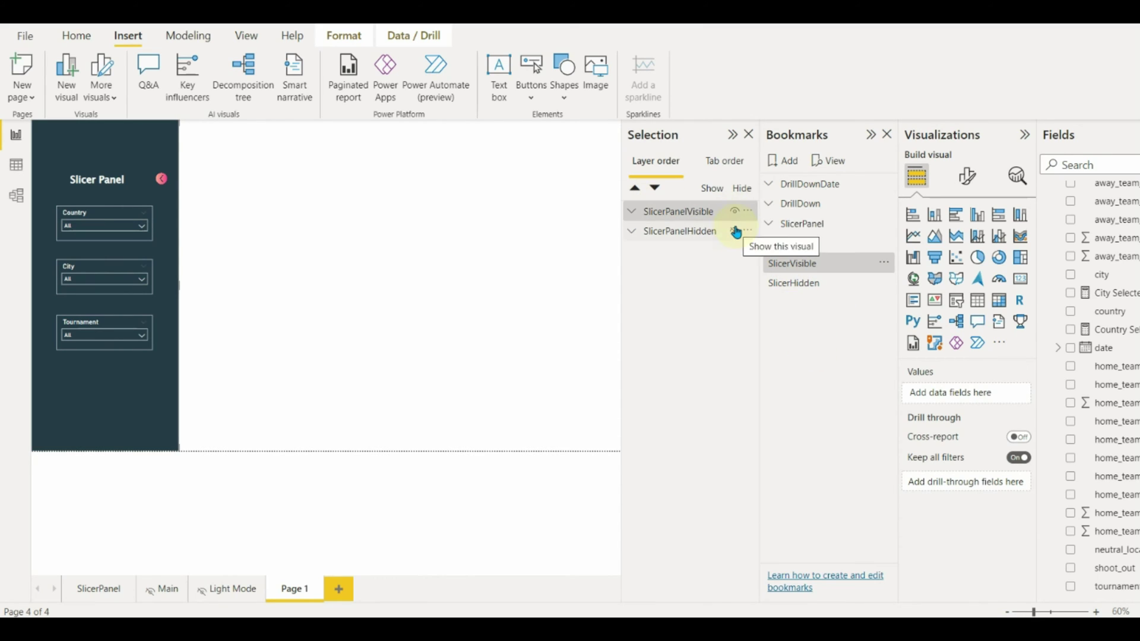
{"action": "left_click", "coordinate": [796, 283]}
{"action": "left_click", "coordinate": [884, 263]}
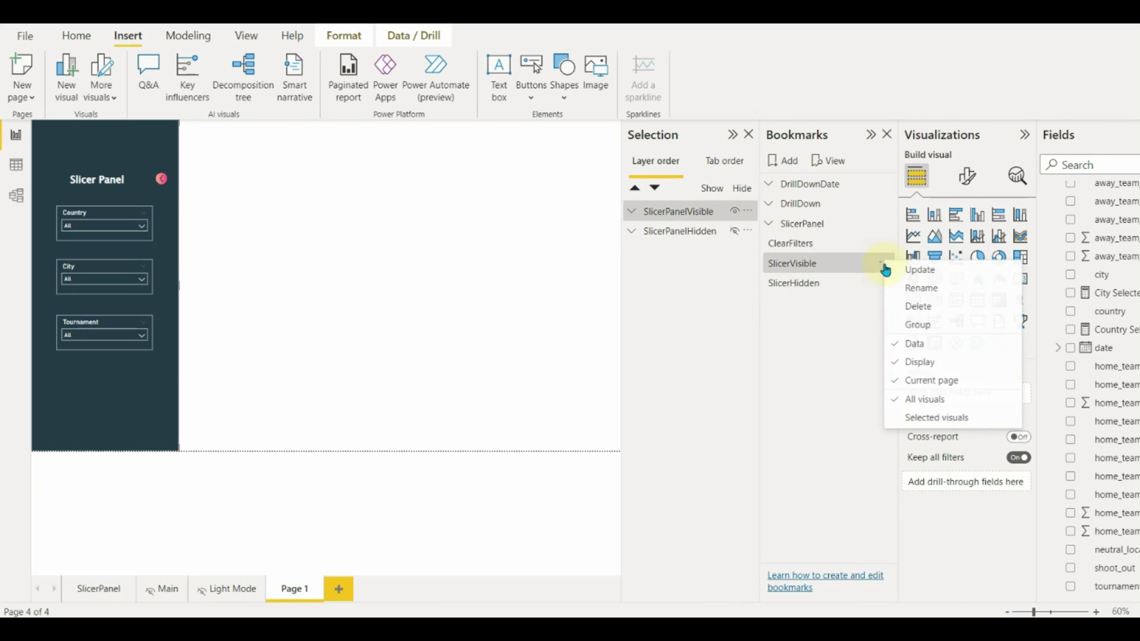
{"action": "left_click", "coordinate": [809, 279]}
{"action": "left_click", "coordinate": [735, 233]}
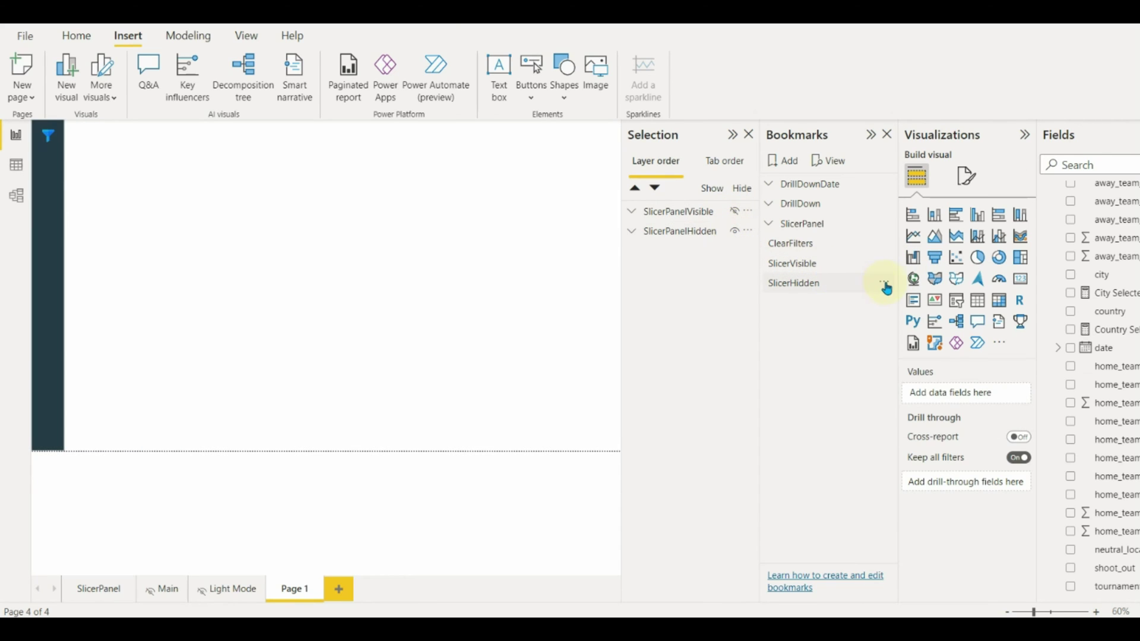
{"action": "left_click", "coordinate": [884, 283]}
{"action": "left_click", "coordinate": [884, 283]}
{"action": "left_click", "coordinate": [804, 285]}
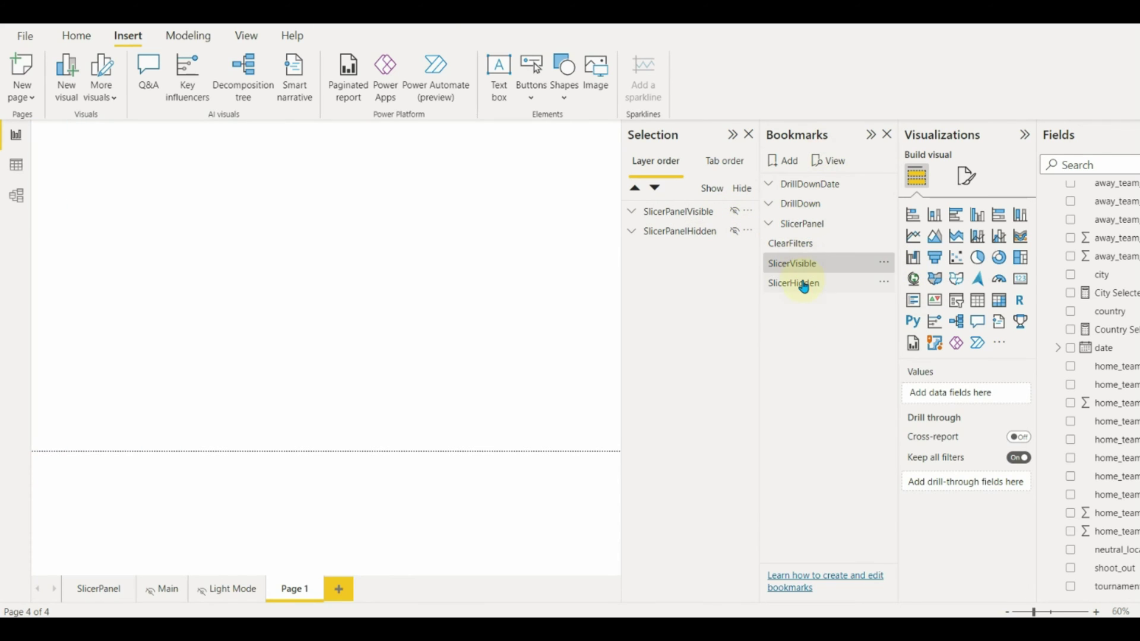
{"action": "left_click", "coordinate": [734, 212]}
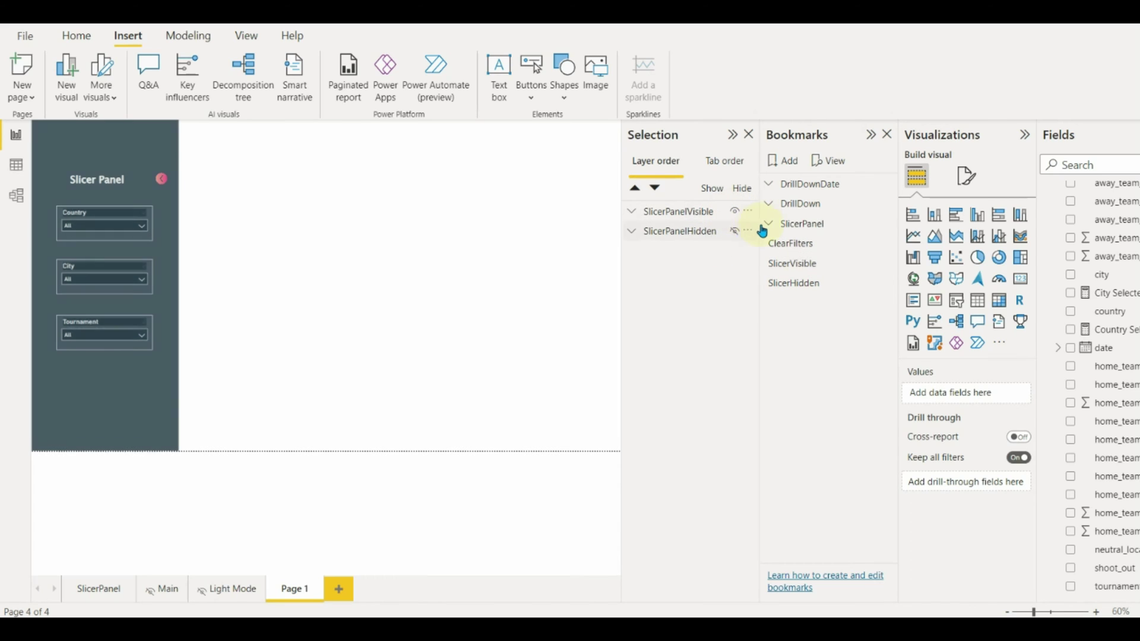
{"action": "left_click", "coordinate": [884, 263]}
{"action": "left_click", "coordinate": [798, 282]}
Test switching between the SlicerHidden and SlicerVisible bookmarks, ending with the panel collapsed.
{"action": "left_click", "coordinate": [795, 263]}
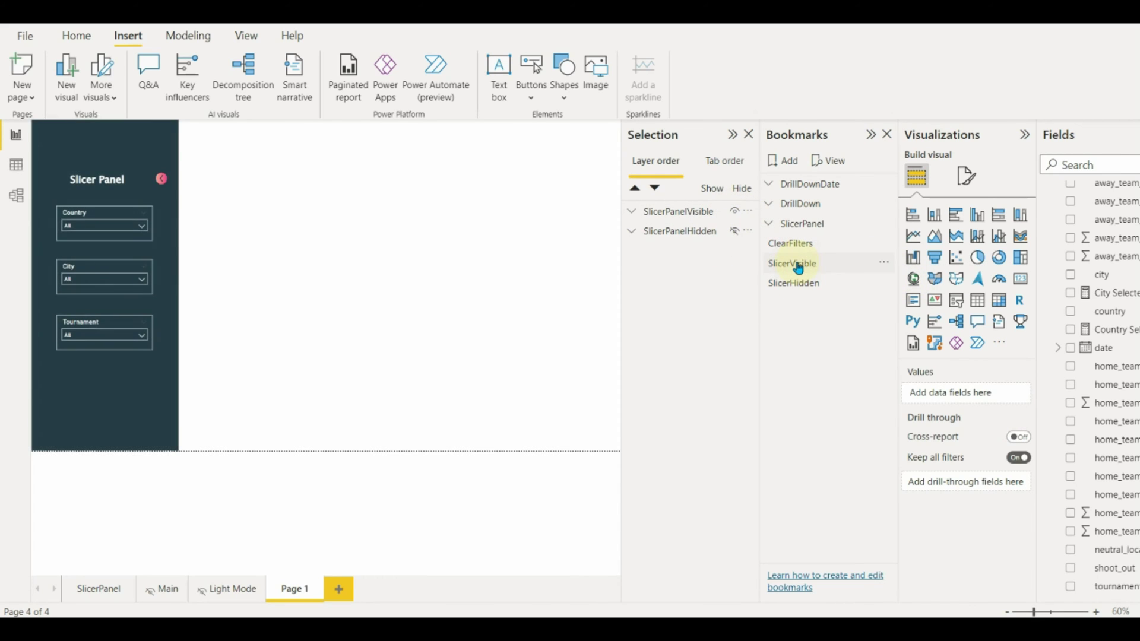
{"action": "left_click", "coordinate": [794, 283]}
{"action": "left_click", "coordinate": [794, 270]}
{"action": "left_click", "coordinate": [794, 270]}
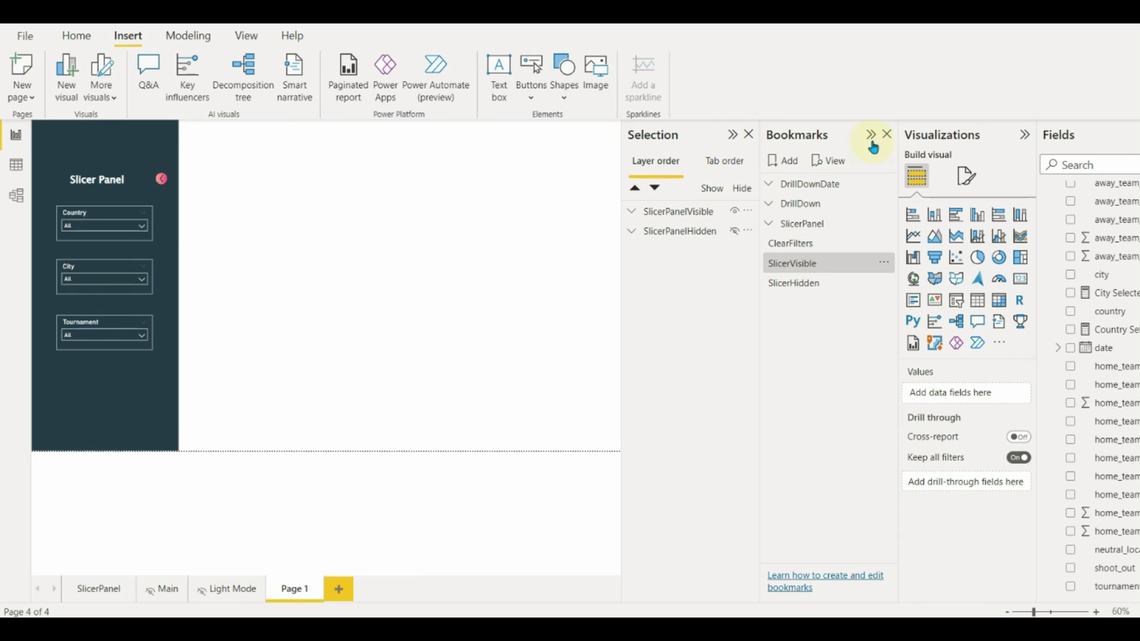
{"action": "left_click", "coordinate": [794, 285]}
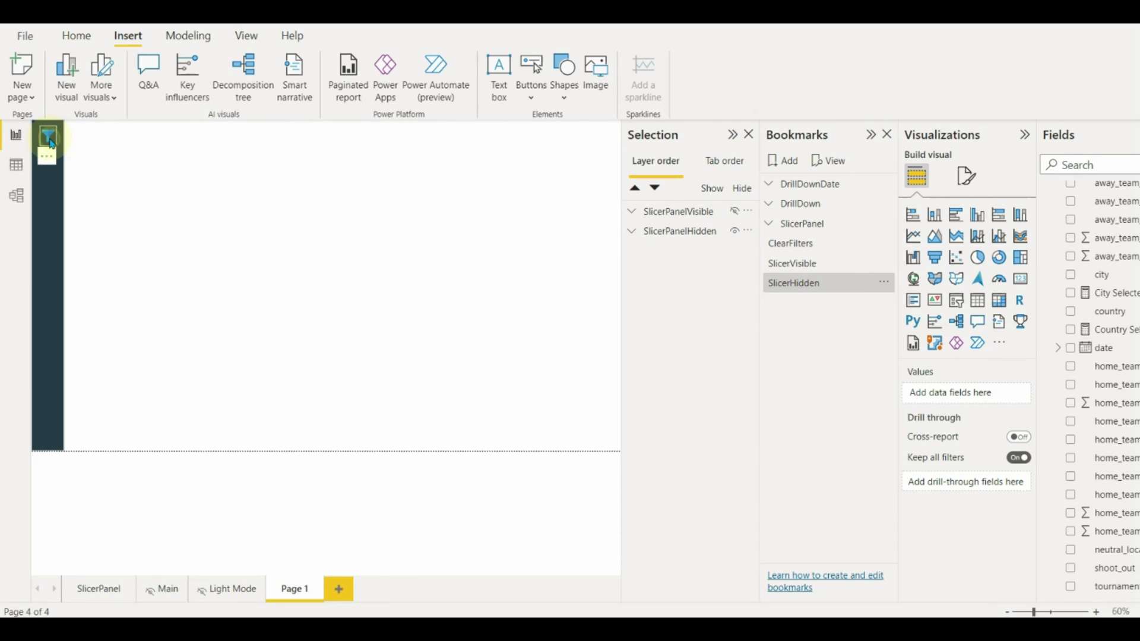
Give the strip's filter icon a Bookmark action linked to SlicerVisible.
{"action": "left_click", "coordinate": [52, 143]}
{"action": "left_click", "coordinate": [46, 139]}
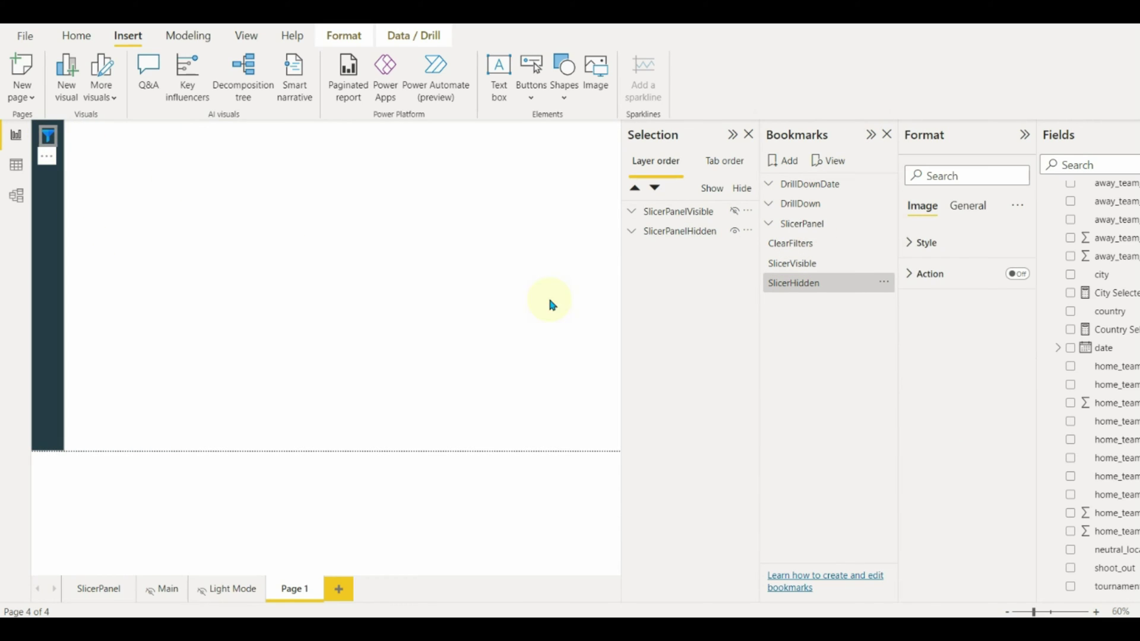
{"action": "left_click", "coordinate": [1026, 275]}
{"action": "left_click", "coordinate": [959, 341]}
{"action": "left_click", "coordinate": [949, 378]}
{"action": "left_click", "coordinate": [945, 385]}
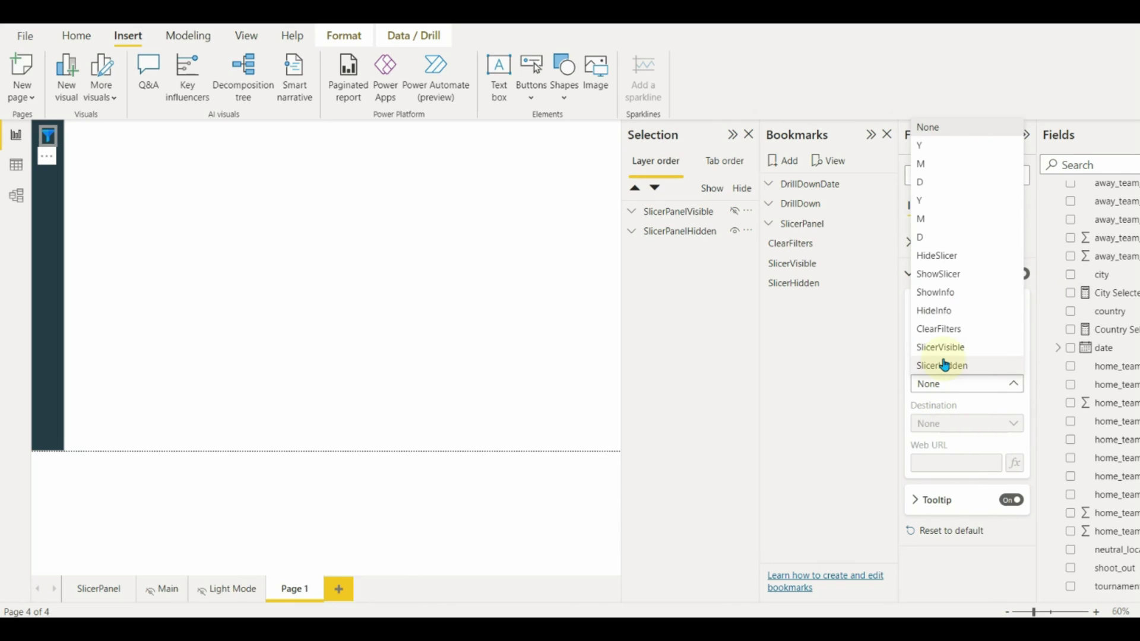
{"action": "left_click", "coordinate": [967, 368]}
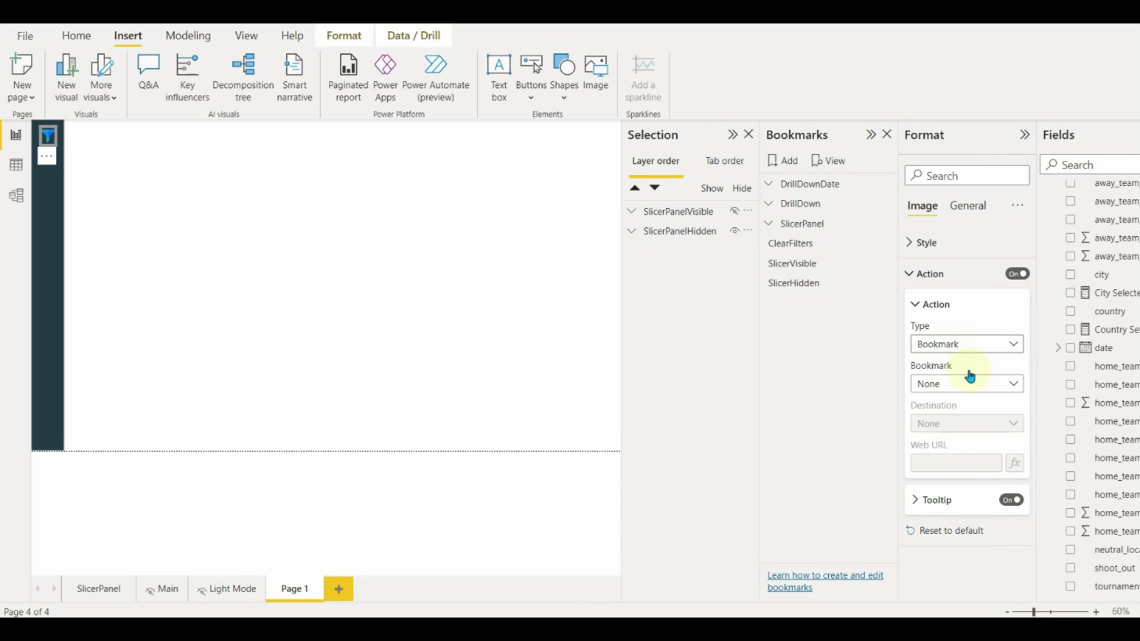
With the full panel shown, link the pink back-arrow image to the SlicerHidden bookmark.
{"action": "left_click", "coordinate": [816, 268]}
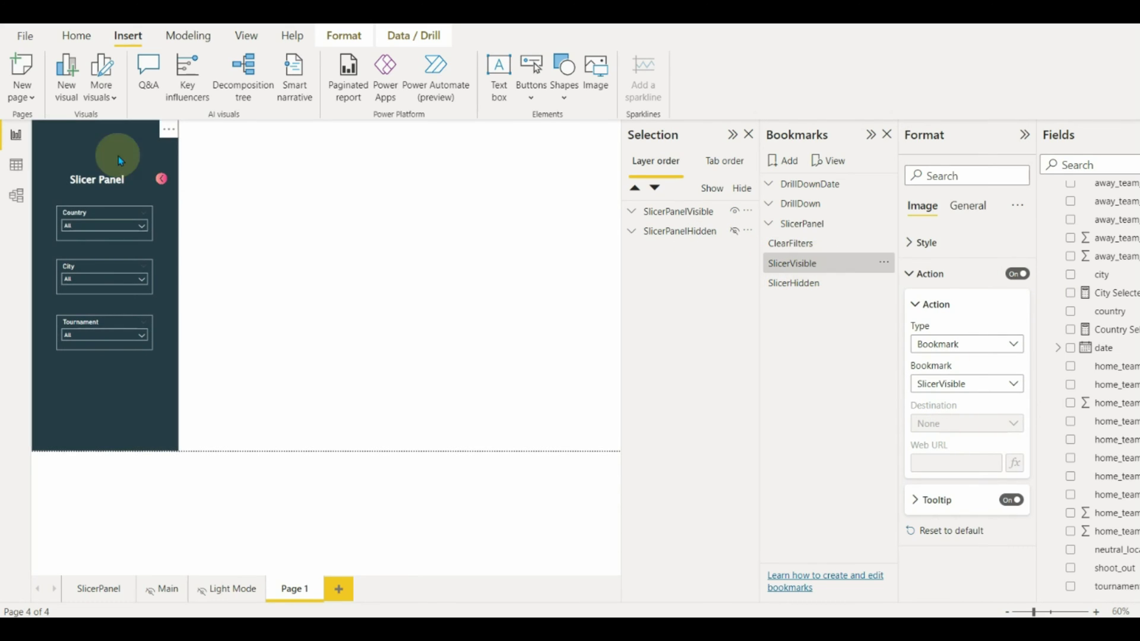
{"action": "left_click", "coordinate": [163, 184]}
{"action": "left_click", "coordinate": [162, 184]}
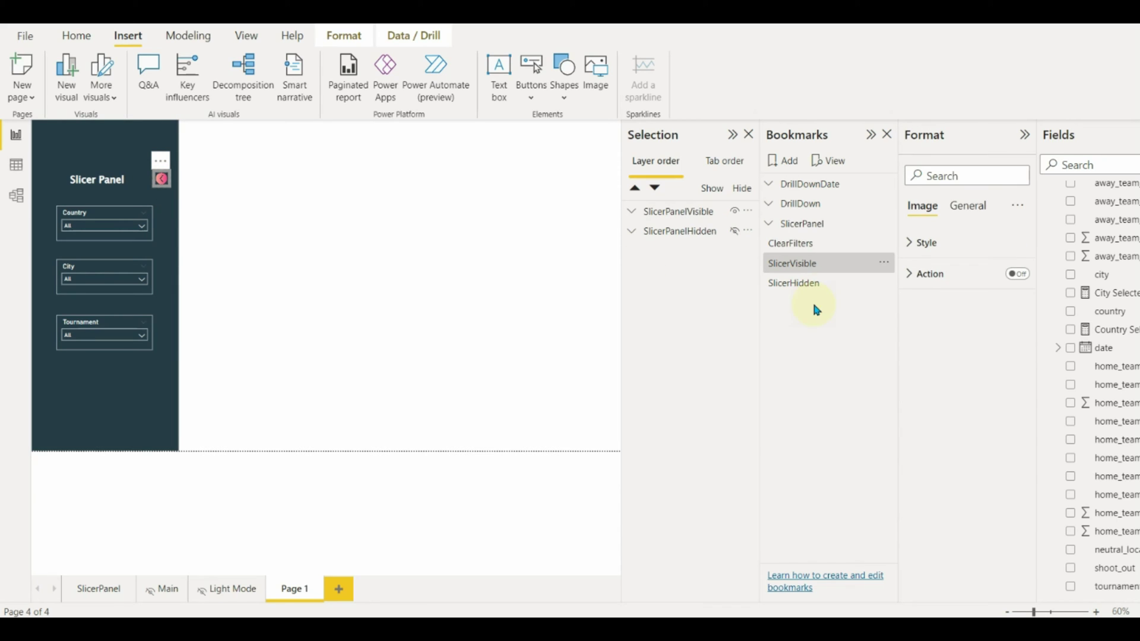
{"action": "left_click", "coordinate": [967, 274]}
{"action": "left_click", "coordinate": [965, 344]}
{"action": "left_click", "coordinate": [937, 380]}
{"action": "left_click", "coordinate": [947, 385]}
{"action": "left_click", "coordinate": [947, 364]}
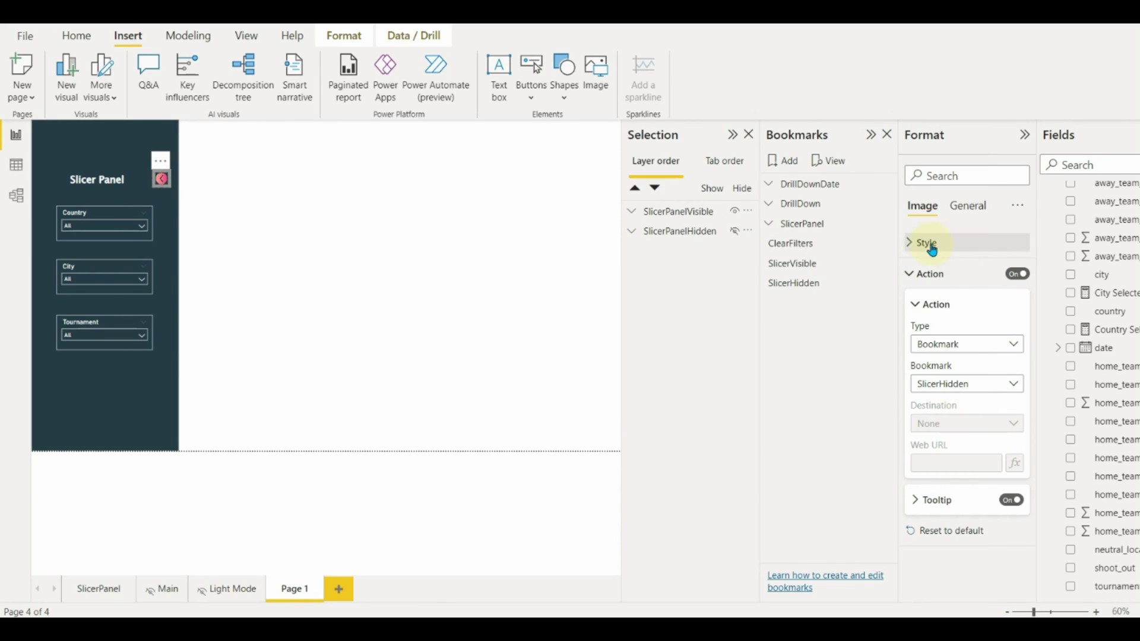
Test collapsing and expanding the slicer panel with the arrow and filter icon buttons.
{"action": "left_click", "coordinate": [278, 221]}
{"action": "left_click", "coordinate": [161, 179], "text": "ctrl"}
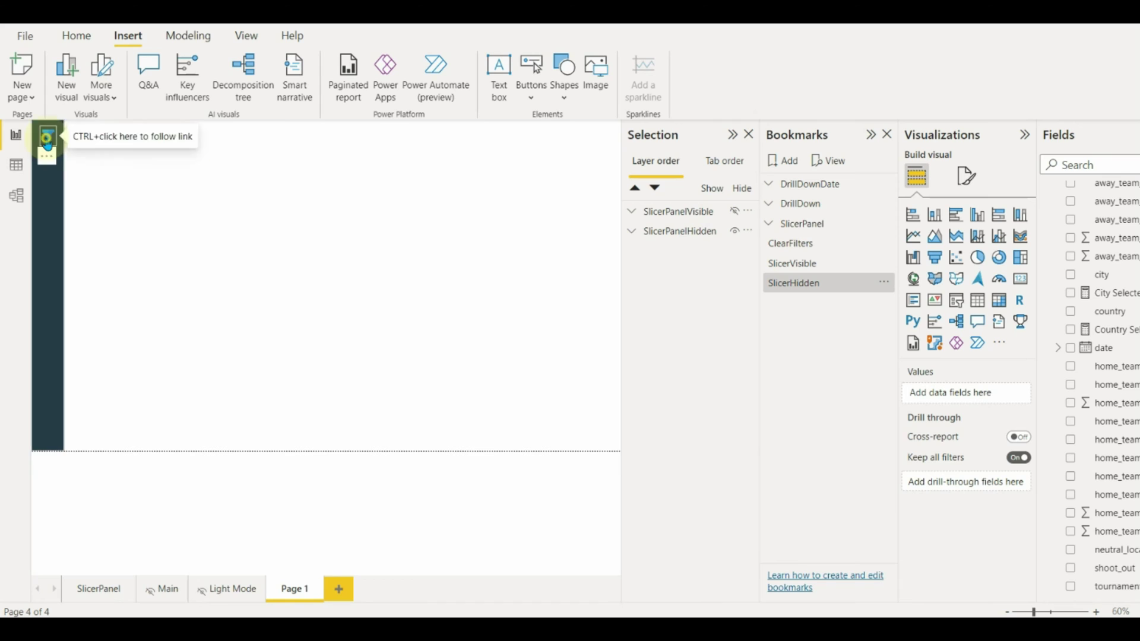
{"action": "left_click", "coordinate": [46, 132], "text": "ctrl"}
{"action": "left_click", "coordinate": [732, 135]}
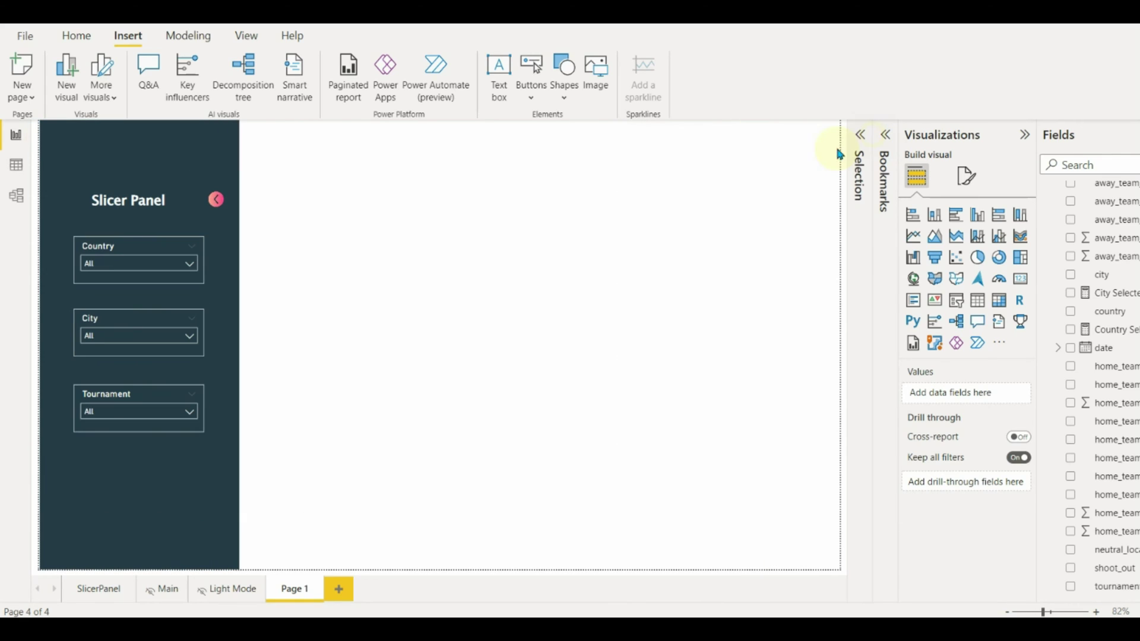
{"action": "left_click", "coordinate": [216, 199], "text": "ctrl"}
{"action": "left_click", "coordinate": [63, 141], "text": "ctrl"}
{"action": "left_click", "coordinate": [216, 200], "text": "ctrl"}
{"action": "left_click", "coordinate": [82, 159], "text": "ctrl"}
{"action": "left_click", "coordinate": [213, 197], "text": "ctrl"}
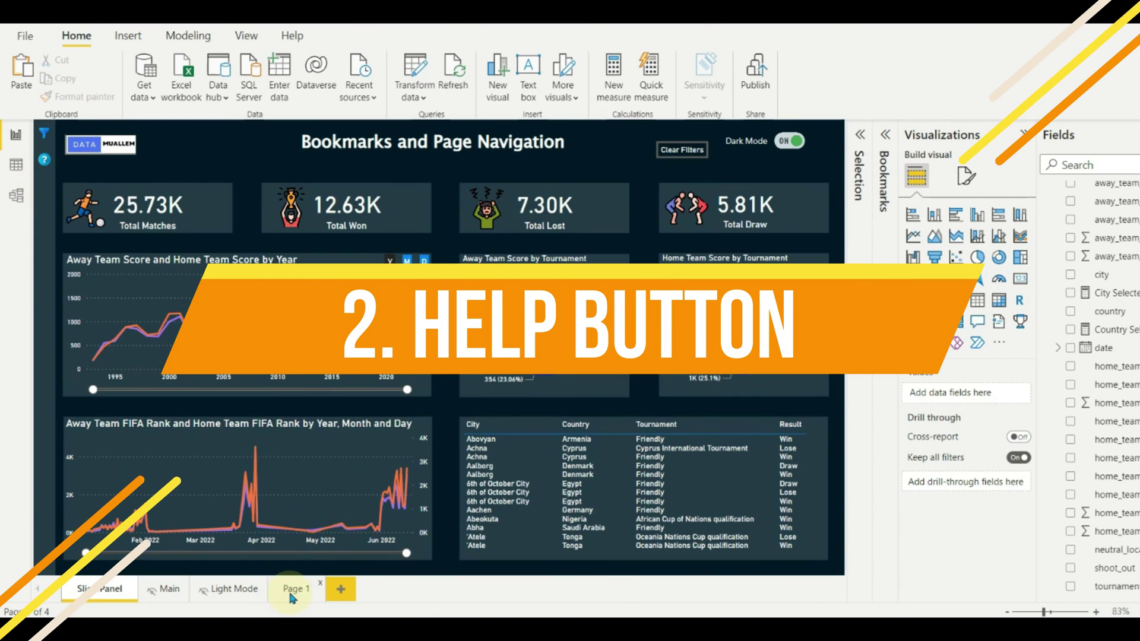
Insert question-mark.png on Page 1 and shrink it to a small icon.
{"action": "left_click", "coordinate": [295, 589]}
{"action": "left_click", "coordinate": [127, 36]}
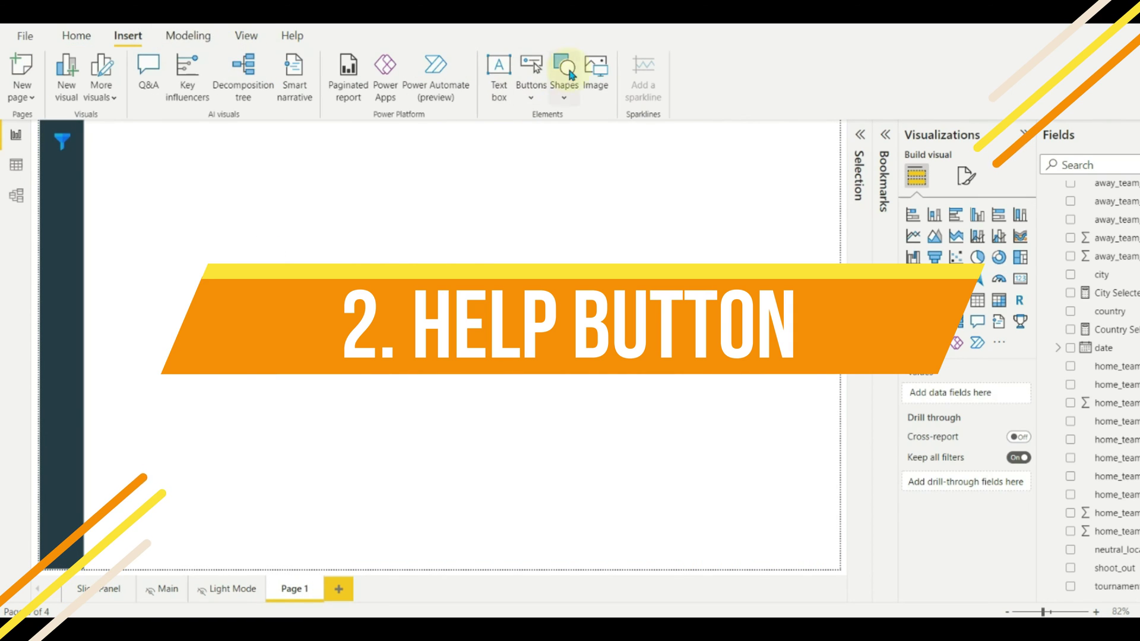
{"action": "left_click", "coordinate": [595, 68]}
{"action": "double_click", "coordinate": [212, 251]}
{"action": "left_click_drag", "start_coordinate": [245, 120], "coordinate": [380, 517]}
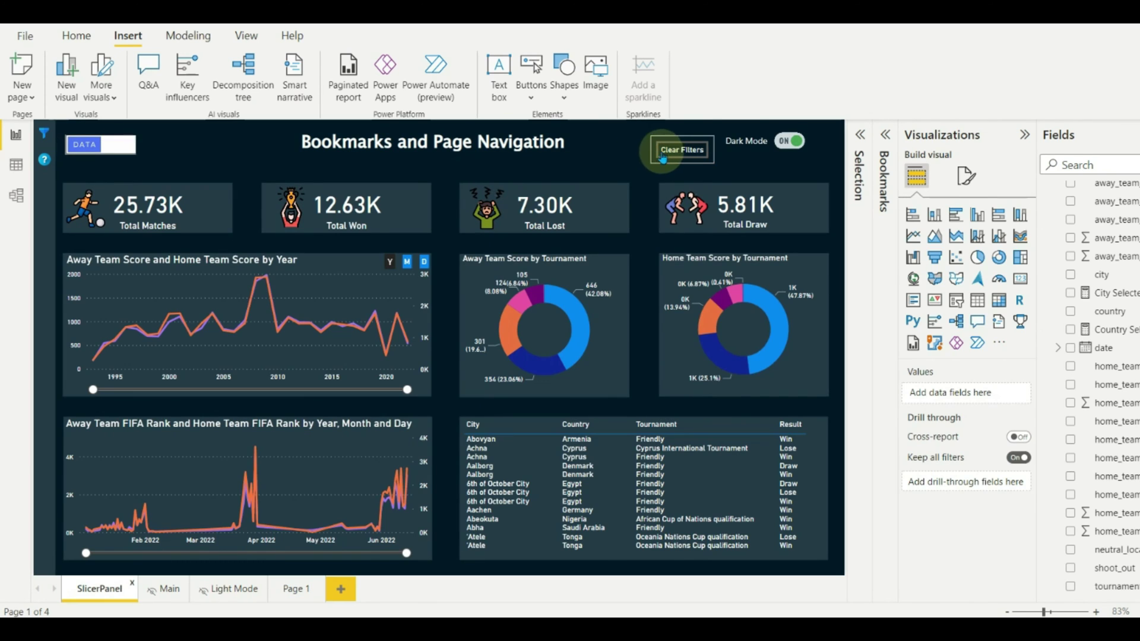
Paste the Clear Filters and Dark Mode controls onto Page 1 and make Clear Filters' font dark.
{"action": "left_click", "coordinate": [792, 208]}
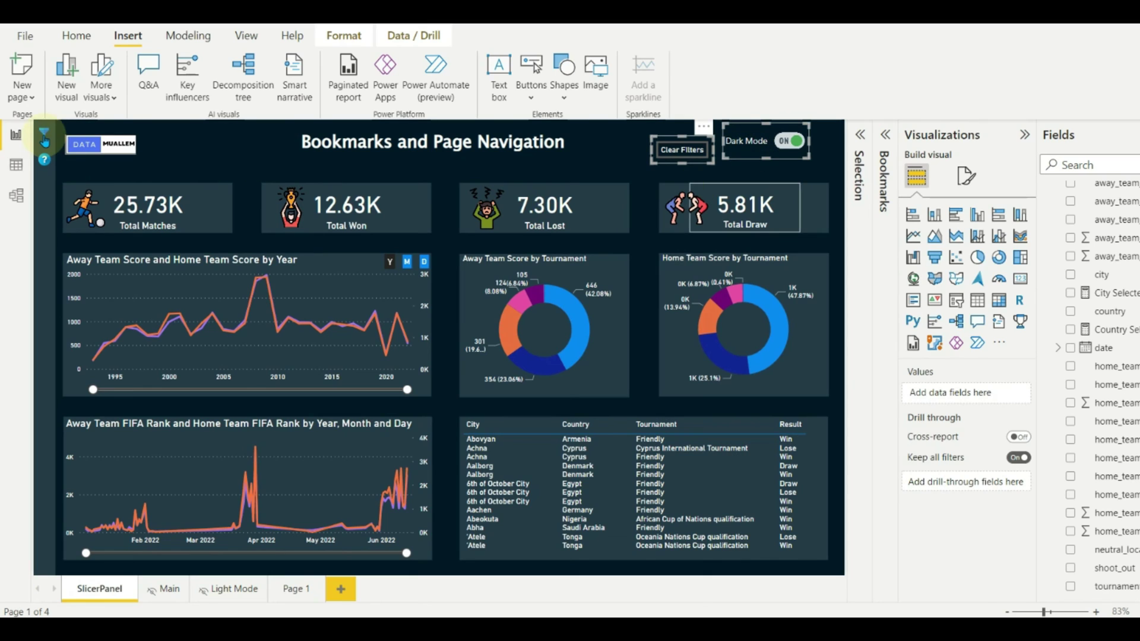
{"action": "left_click", "coordinate": [303, 589]}
{"action": "key", "text": "ctrl+v"}
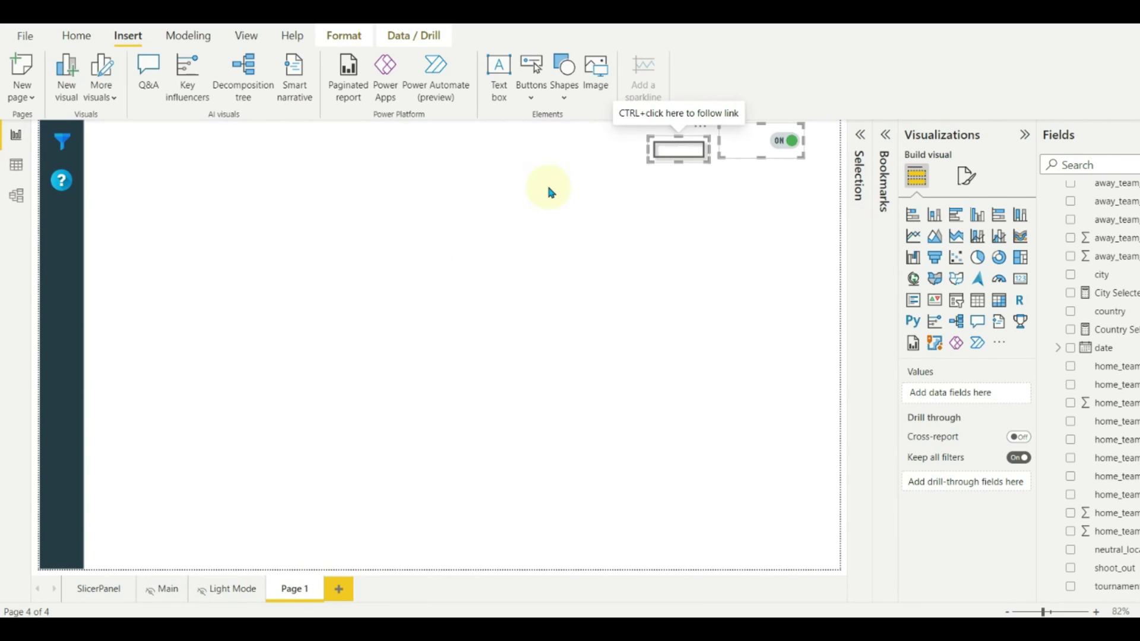
{"action": "left_click", "coordinate": [675, 164]}
{"action": "left_click", "coordinate": [927, 306]}
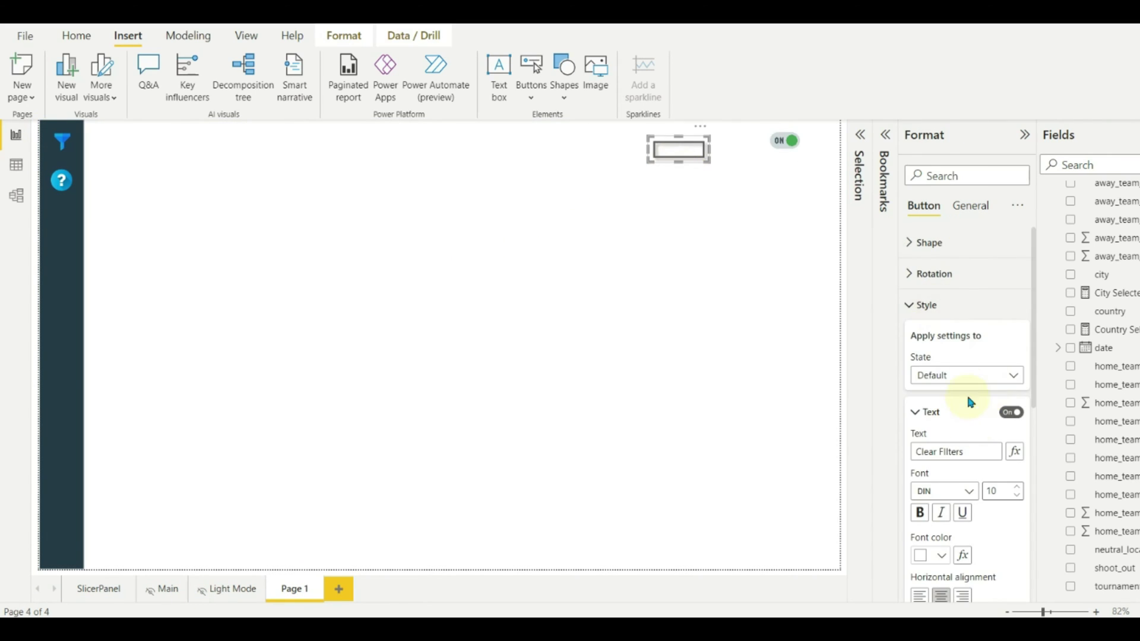
{"action": "left_click", "coordinate": [941, 555]}
{"action": "left_click", "coordinate": [945, 311]}
{"action": "left_click", "coordinate": [405, 240]}
Insert a rectangle shape, make it shorter and move it up and right.
{"action": "left_click", "coordinate": [567, 91]}
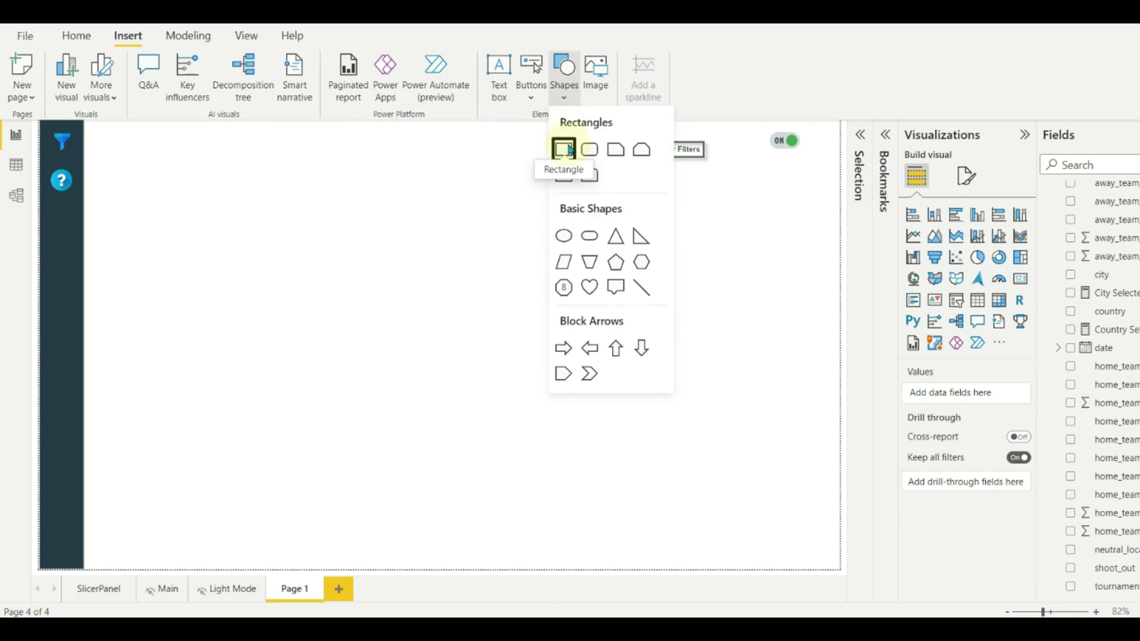
{"action": "left_click", "coordinate": [567, 150]}
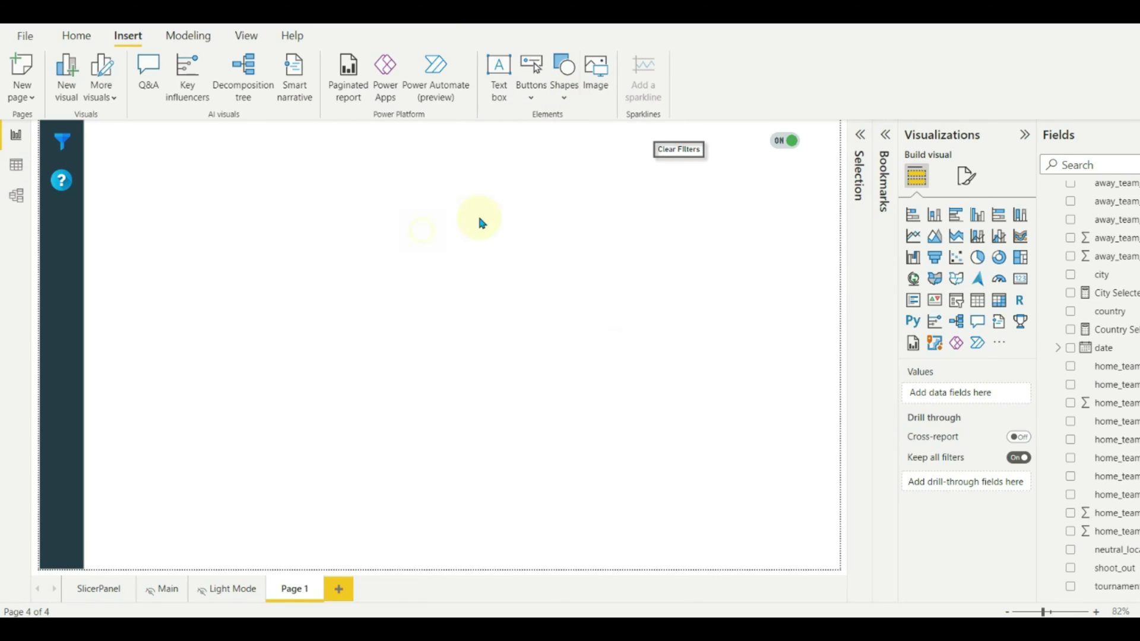
{"action": "left_click", "coordinate": [568, 98]}
{"action": "left_click", "coordinate": [565, 150]}
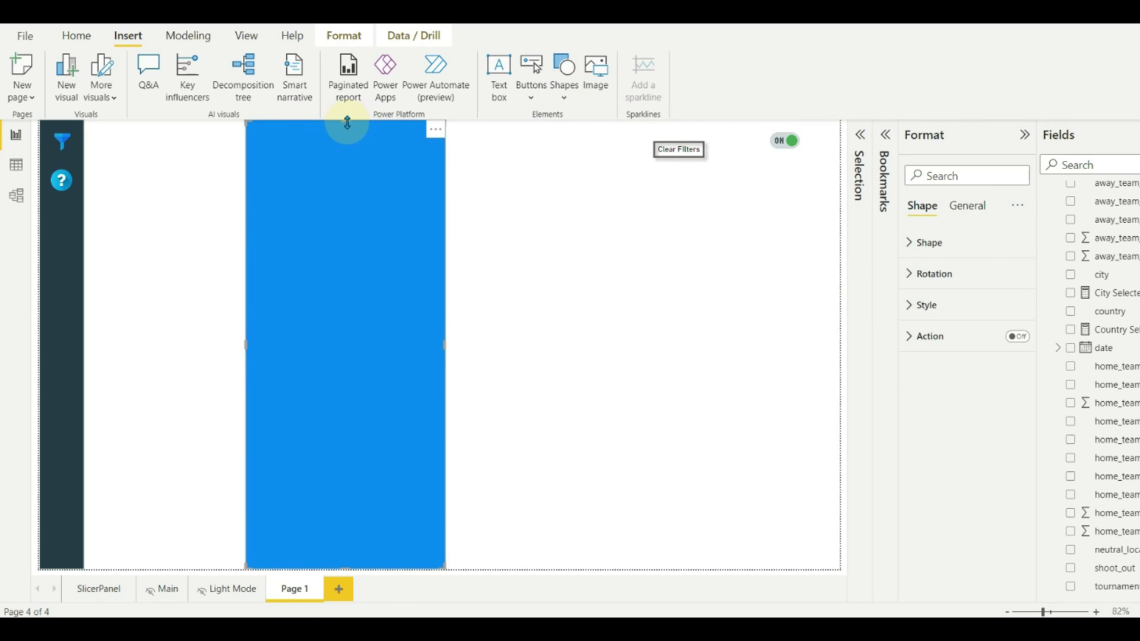
{"action": "left_click_drag", "start_coordinate": [347, 123], "coordinate": [351, 465]}
{"action": "left_click_drag", "start_coordinate": [351, 516], "coordinate": [572, 255]}
Change the rectangle to a Speech Bubble with a top-right tail, placed beside Clear Filters.
{"action": "left_click", "coordinate": [929, 242]}
{"action": "left_click", "coordinate": [967, 288]}
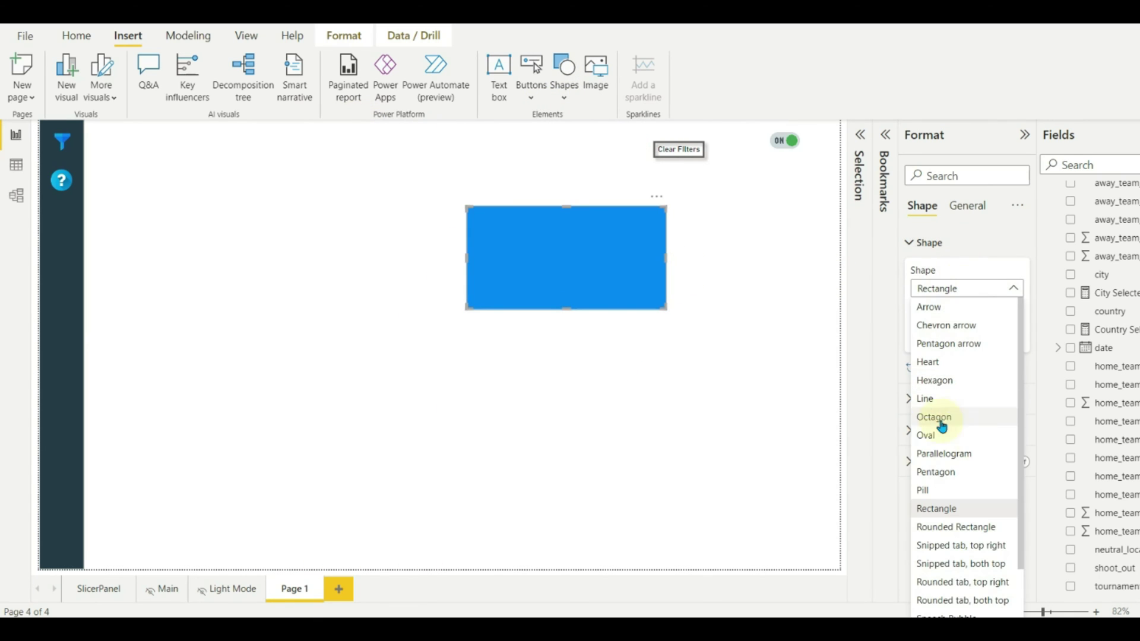
{"action": "scroll", "coordinate": [942, 425], "scroll_direction": "down", "scroll_amount": 2}
{"action": "left_click", "coordinate": [957, 553]}
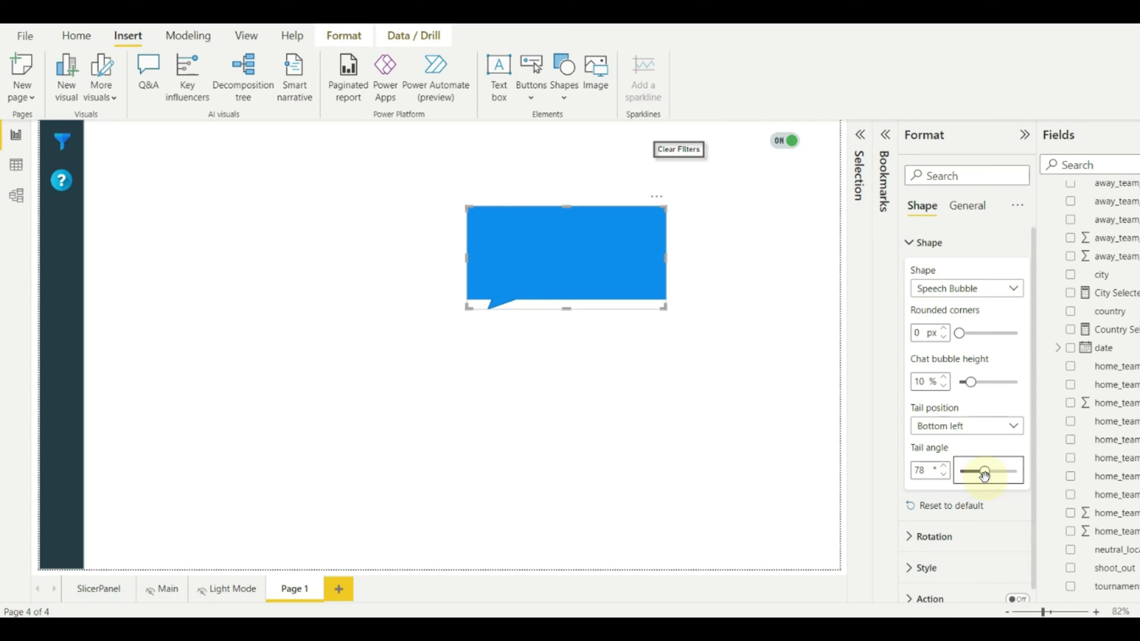
{"action": "left_click", "coordinate": [957, 425]}
{"action": "left_click", "coordinate": [949, 516]}
{"action": "left_click_drag", "start_coordinate": [598, 241], "coordinate": [590, 197]}
Give the bubble a partly transparent light-grey fill and a black border.
{"action": "left_click", "coordinate": [930, 243]}
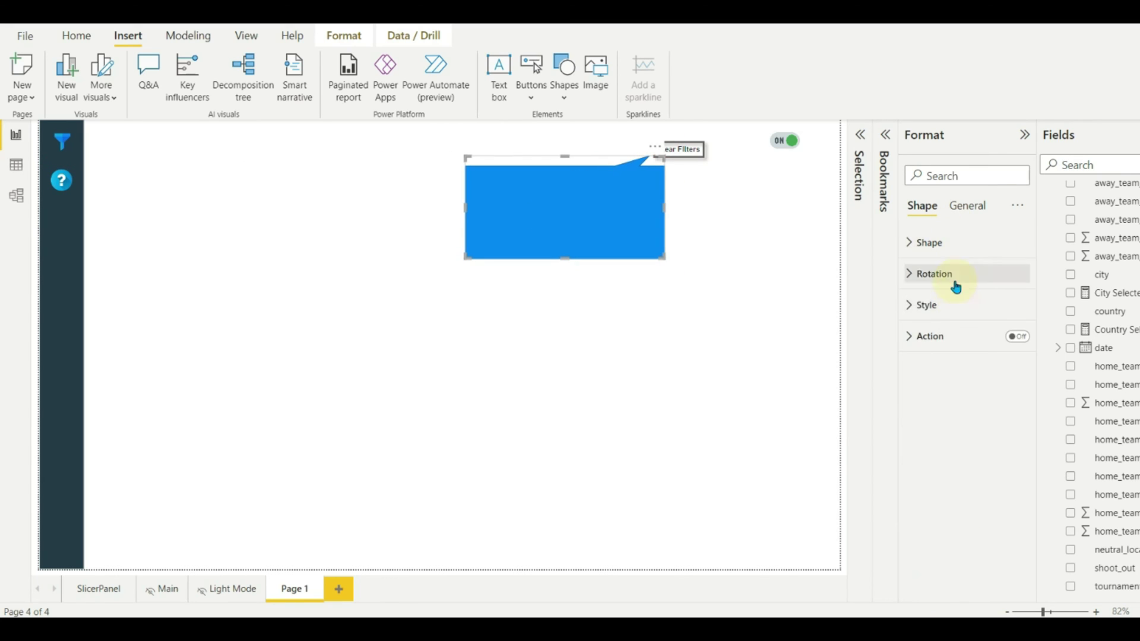
{"action": "left_click", "coordinate": [926, 304]}
{"action": "left_click", "coordinate": [942, 375]}
{"action": "left_click", "coordinate": [954, 315]}
{"action": "left_click", "coordinate": [941, 375]}
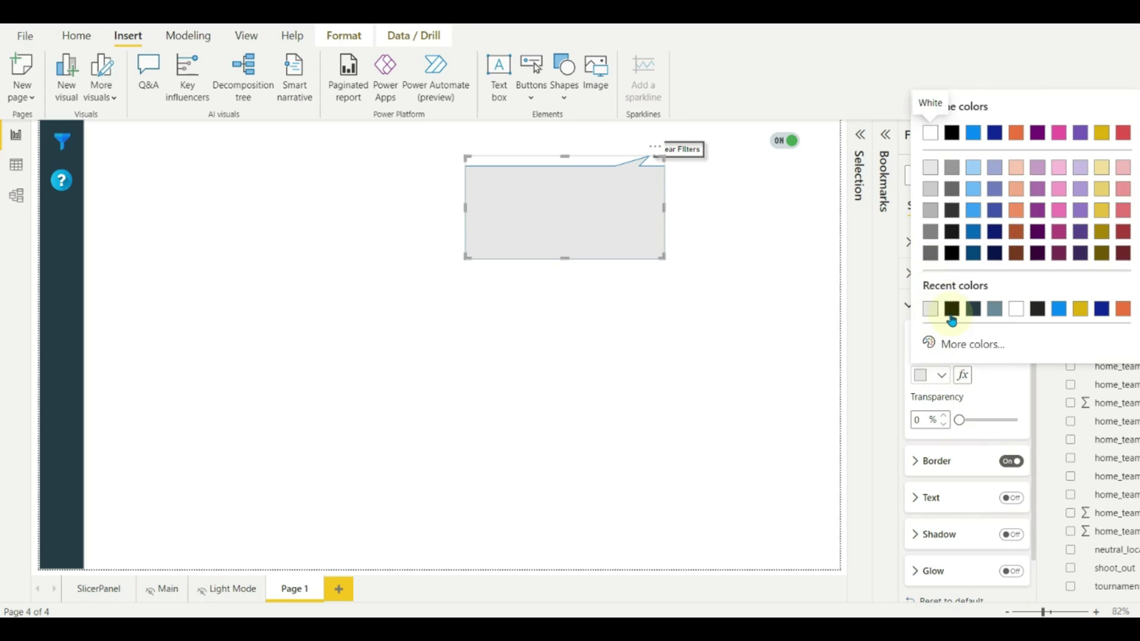
{"action": "left_click", "coordinate": [945, 317]}
{"action": "left_click_drag", "start_coordinate": [961, 420], "coordinate": [982, 421]}
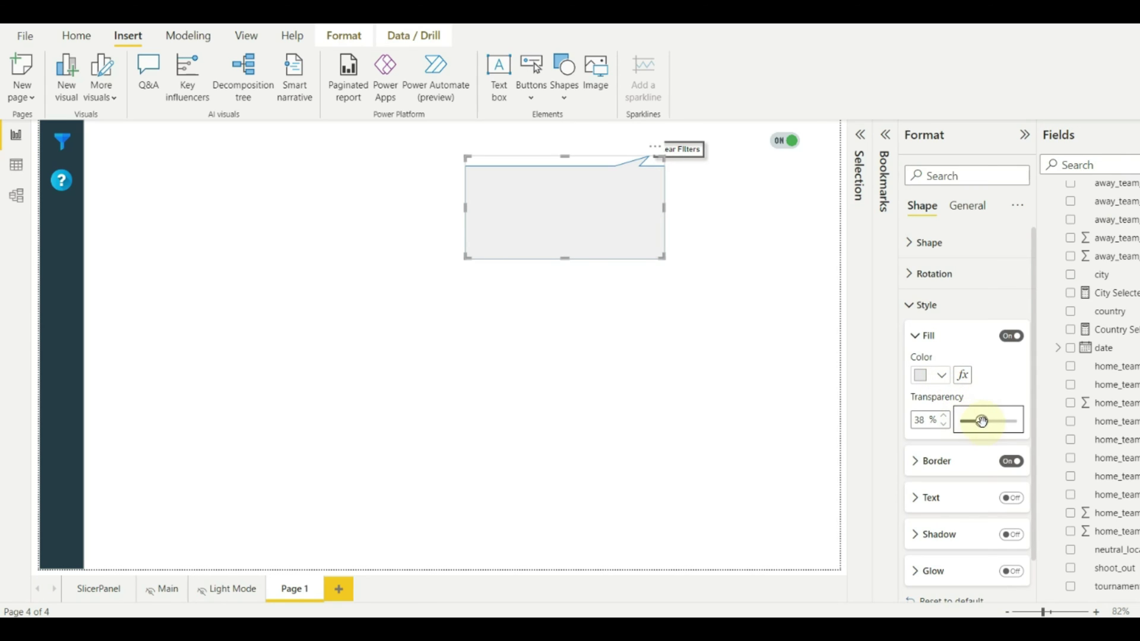
{"action": "left_click", "coordinate": [948, 337]}
{"action": "left_click", "coordinate": [1009, 374]}
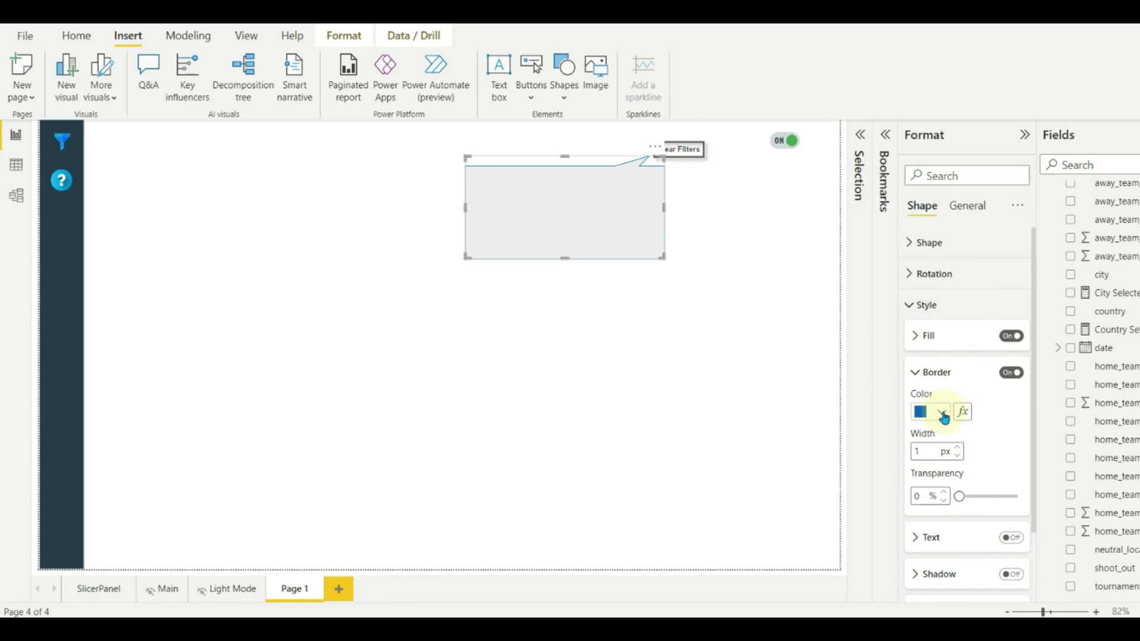
{"action": "left_click", "coordinate": [942, 410]}
{"action": "left_click", "coordinate": [949, 341]}
{"action": "left_click", "coordinate": [950, 343]}
{"action": "left_click", "coordinate": [949, 336]}
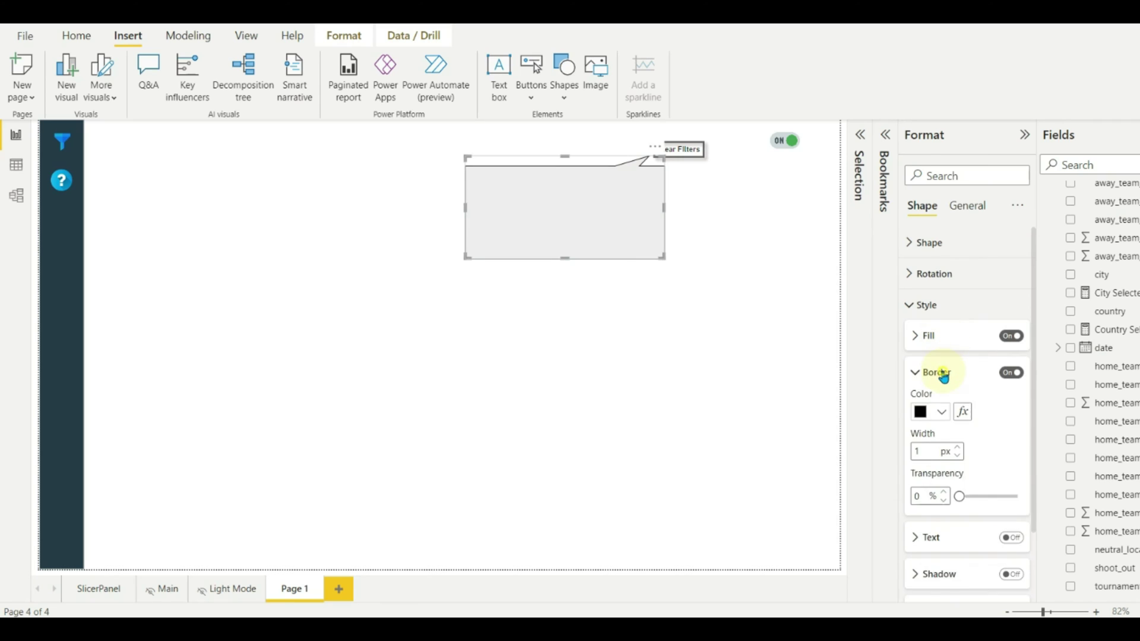
{"action": "left_click", "coordinate": [946, 373]}
Add the black text 'Click here to clear the filters' to the bubble and shrink it.
{"action": "left_click", "coordinate": [1010, 409]}
{"action": "left_click", "coordinate": [948, 409]}
{"action": "left_click", "coordinate": [948, 450]}
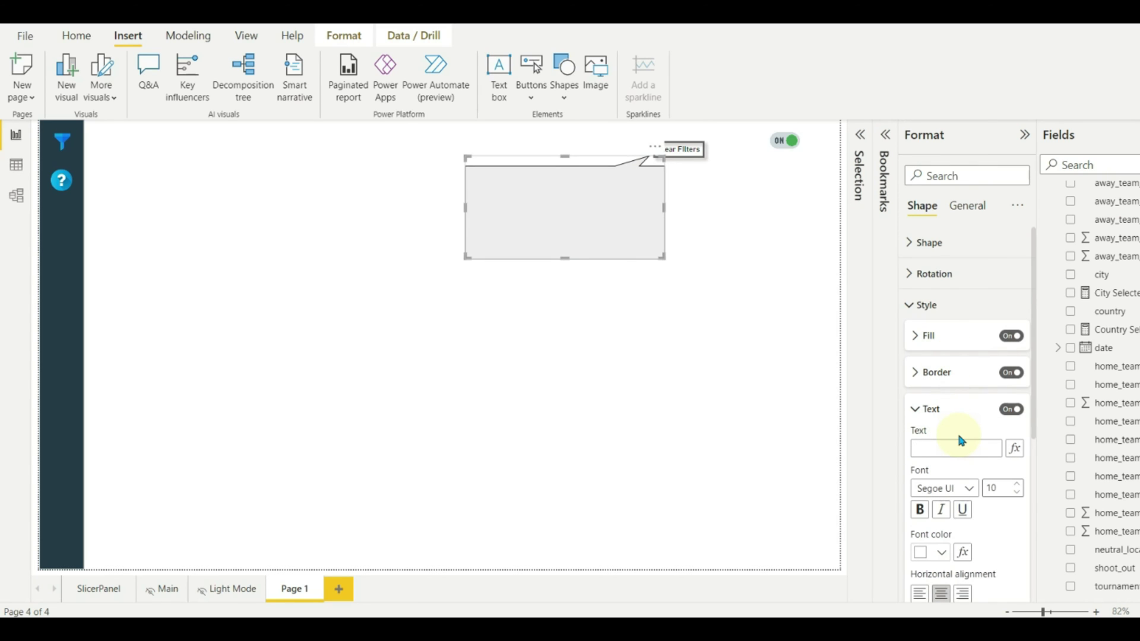
{"action": "type", "text": "Click here to clear the filters"}
{"action": "left_click", "coordinate": [937, 553]}
{"action": "left_click", "coordinate": [930, 484]}
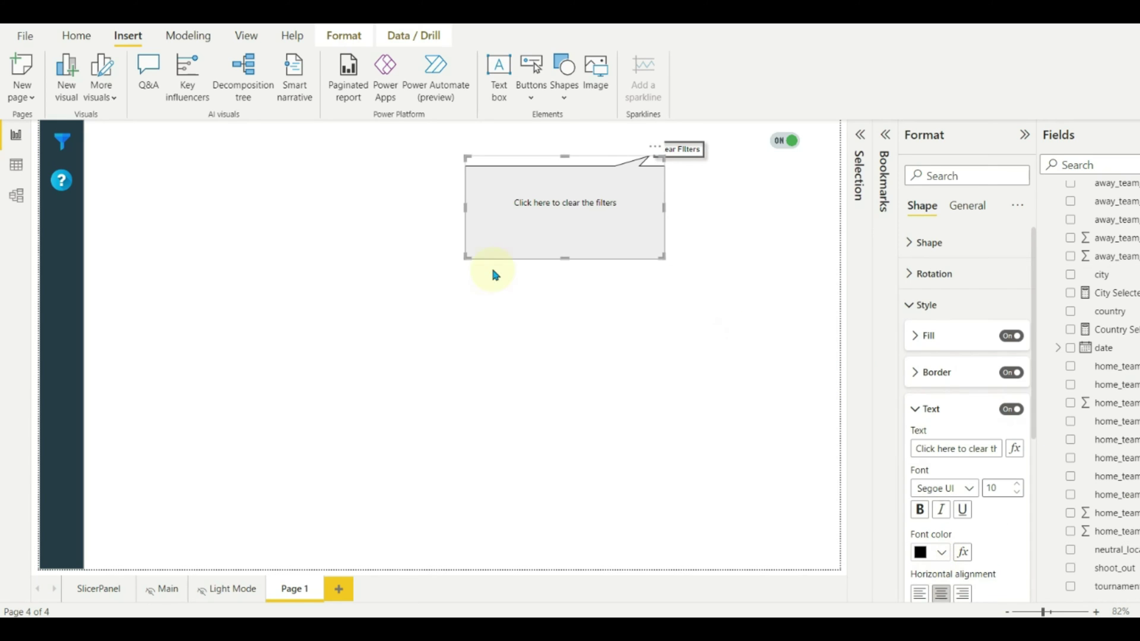
{"action": "left_click_drag", "start_coordinate": [467, 258], "coordinate": [526, 220]}
{"action": "left_click", "coordinate": [751, 182]}
Duplicate the speech bubble and move the copy under the Dark Mode toggle.
{"action": "left_click", "coordinate": [625, 199]}
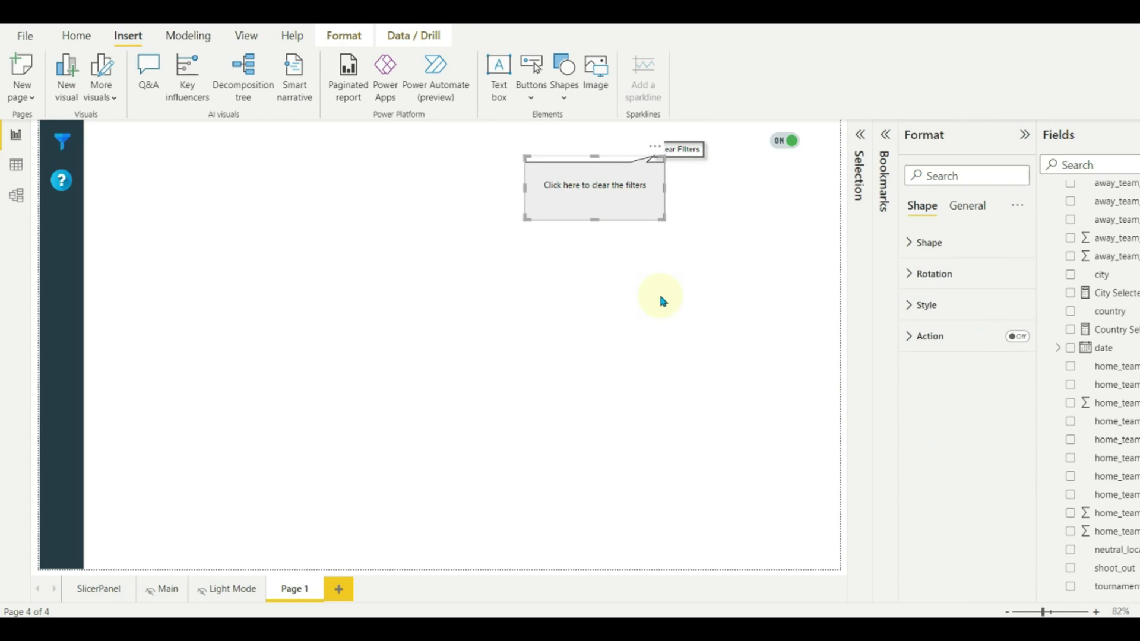
{"action": "key", "text": "ctrl+c"}
{"action": "key", "text": "ctrl+v"}
{"action": "left_click_drag", "start_coordinate": [612, 202], "coordinate": [764, 204]}
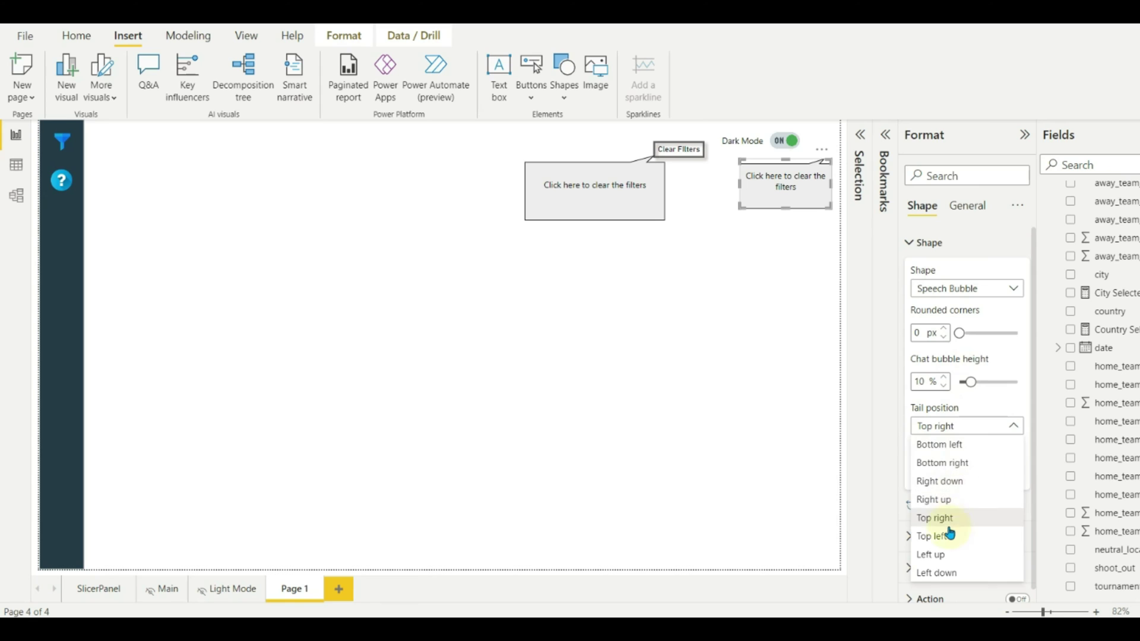
{"action": "left_click", "coordinate": [950, 535]}
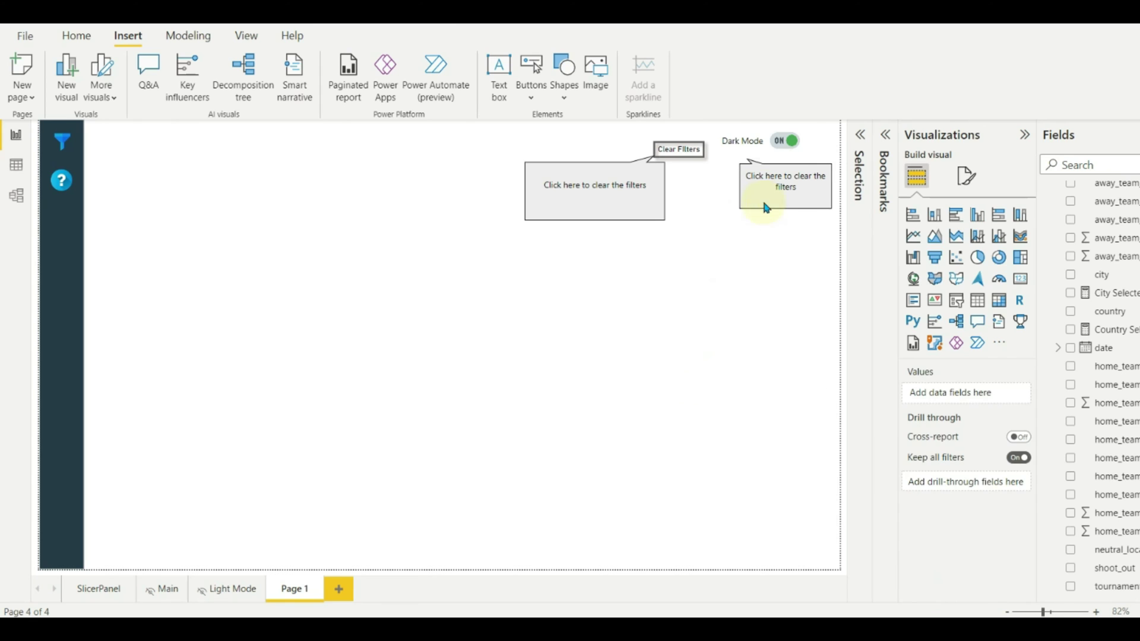
{"action": "left_click", "coordinate": [768, 176]}
{"action": "left_click_drag", "start_coordinate": [767, 176], "coordinate": [762, 188]}
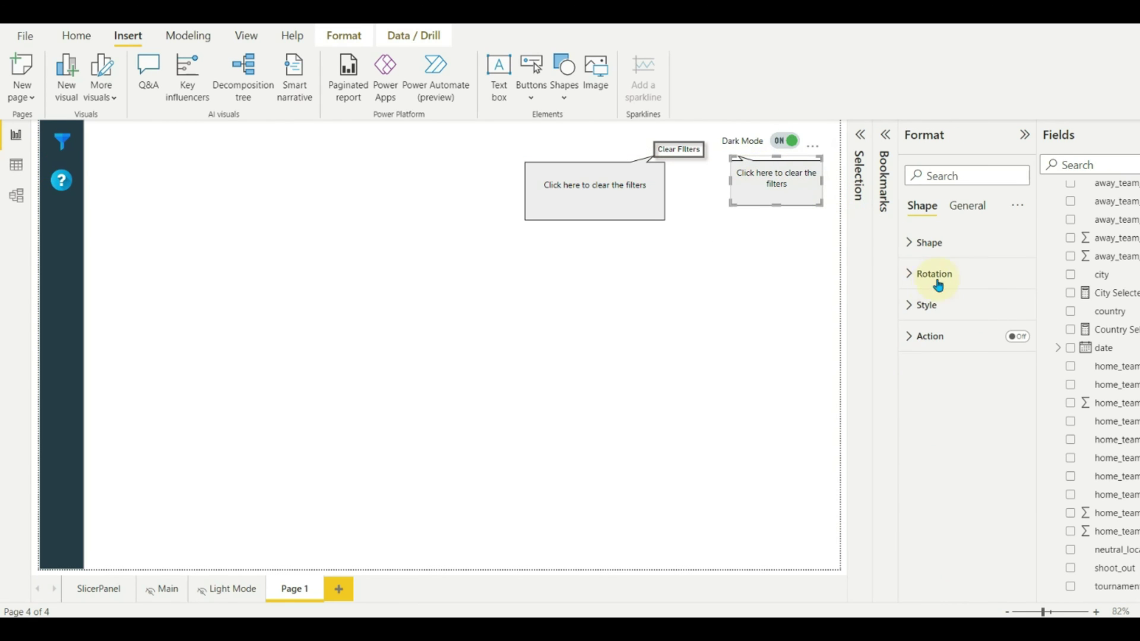
Set the copy's tail position to Top right and align it beneath the toggle.
{"action": "left_click", "coordinate": [927, 242]}
{"action": "left_click", "coordinate": [962, 431]}
{"action": "left_click", "coordinate": [962, 555]}
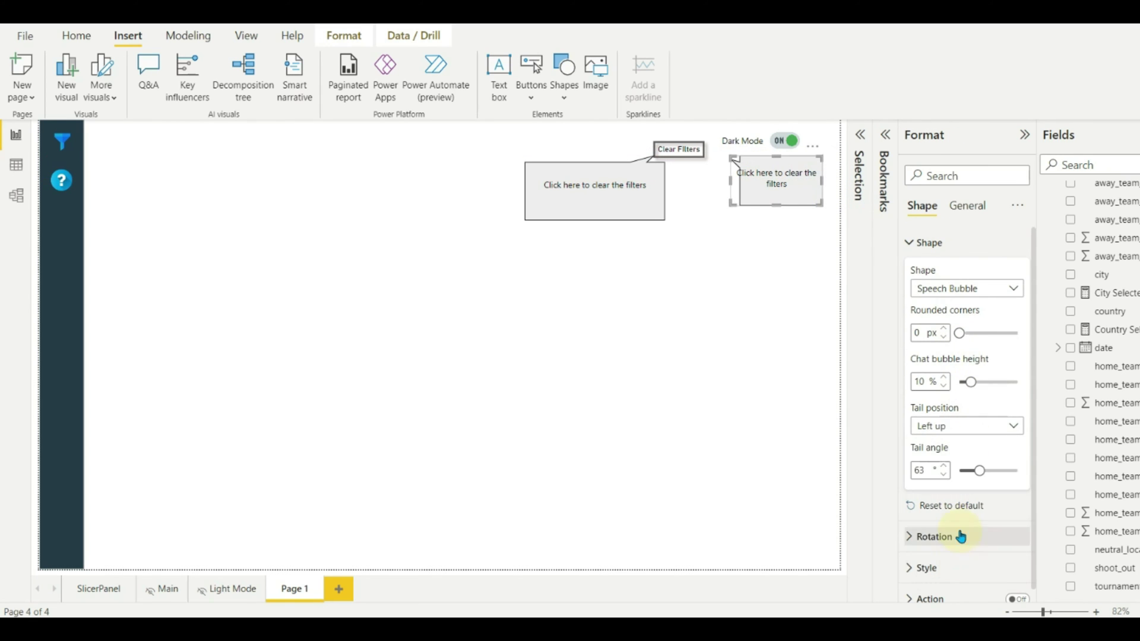
{"action": "left_click", "coordinate": [961, 425]}
{"action": "left_click", "coordinate": [941, 517]}
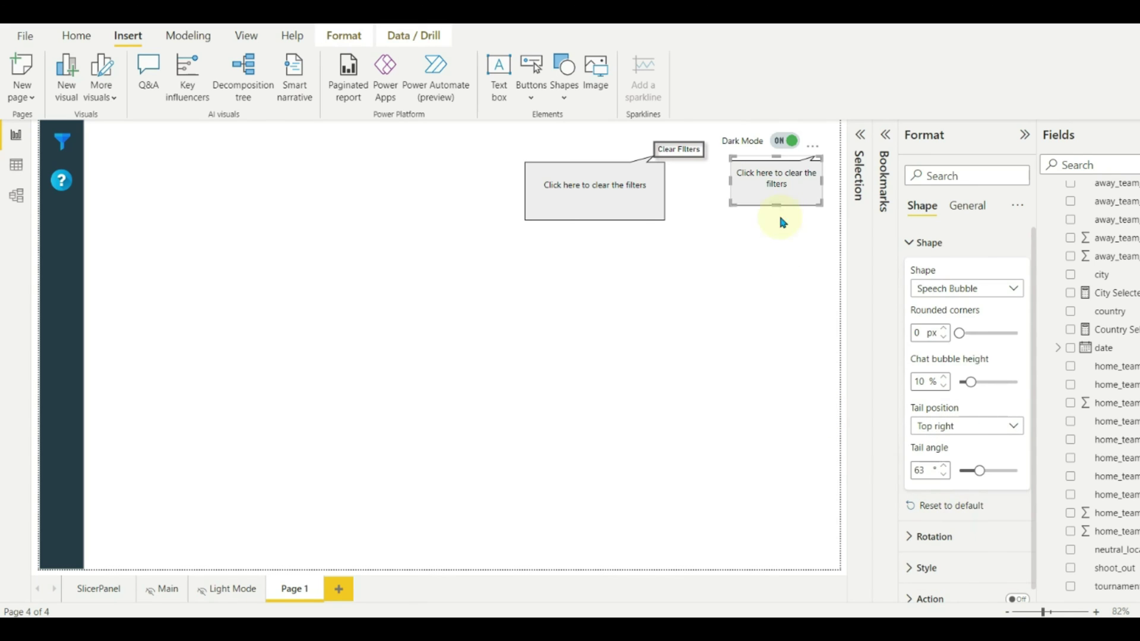
{"action": "left_click_drag", "start_coordinate": [779, 189], "coordinate": [760, 187]}
{"action": "left_click", "coordinate": [746, 354]}
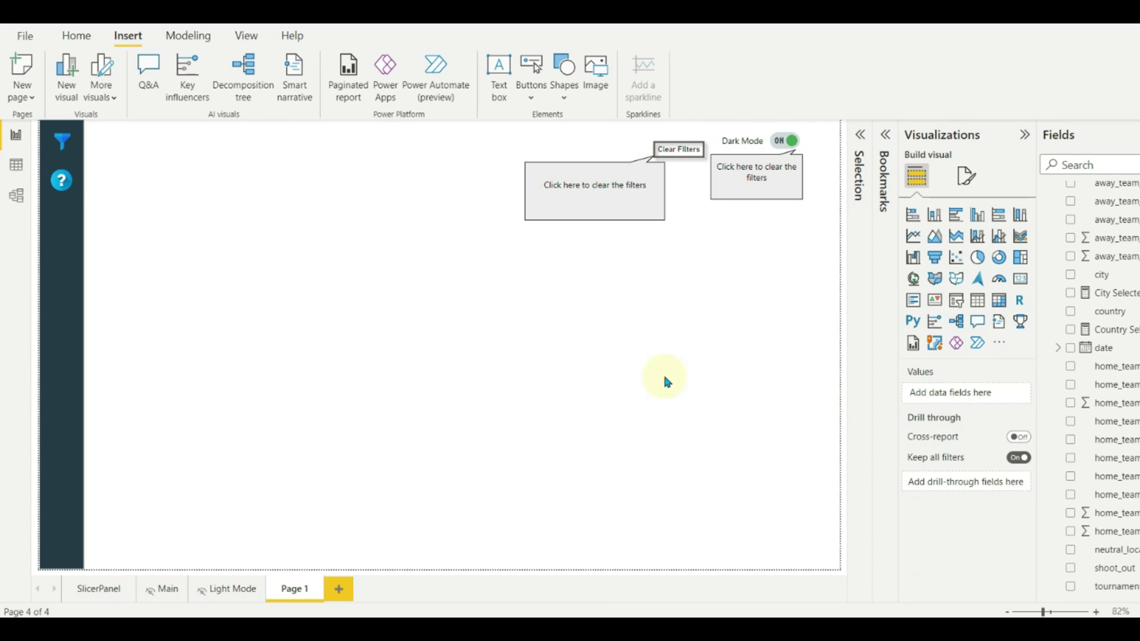
Insert a rectangle and stretch it from the dark strip to the page's right edge.
{"action": "left_click", "coordinate": [563, 82]}
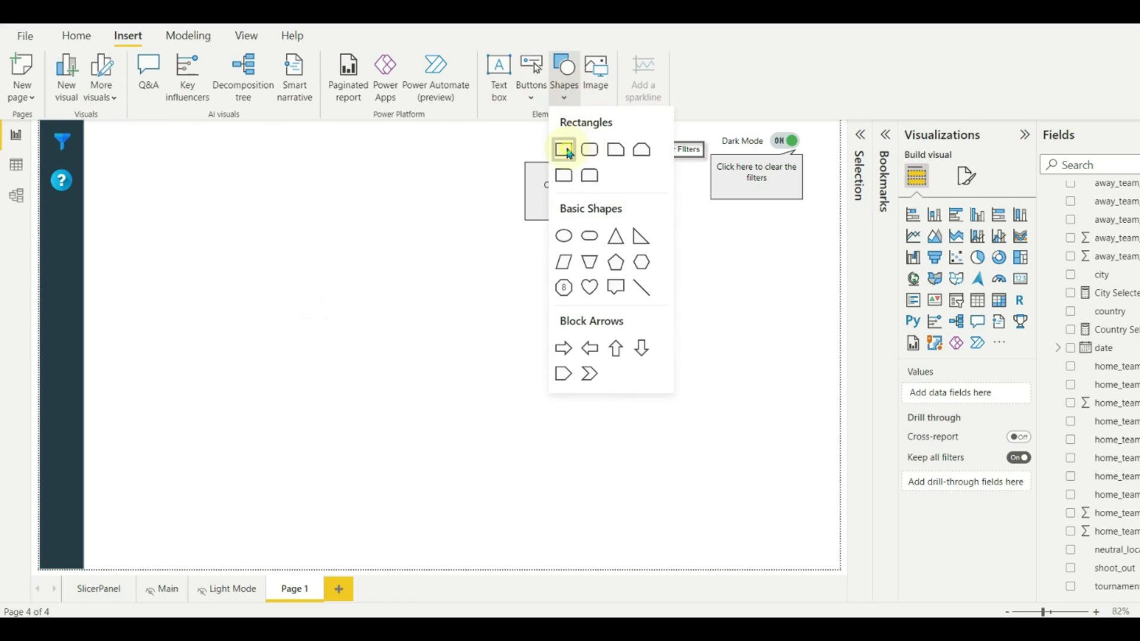
{"action": "left_click", "coordinate": [562, 153]}
{"action": "left_click_drag", "start_coordinate": [246, 346], "coordinate": [85, 376]}
{"action": "left_click_drag", "start_coordinate": [447, 345], "coordinate": [860, 338]}
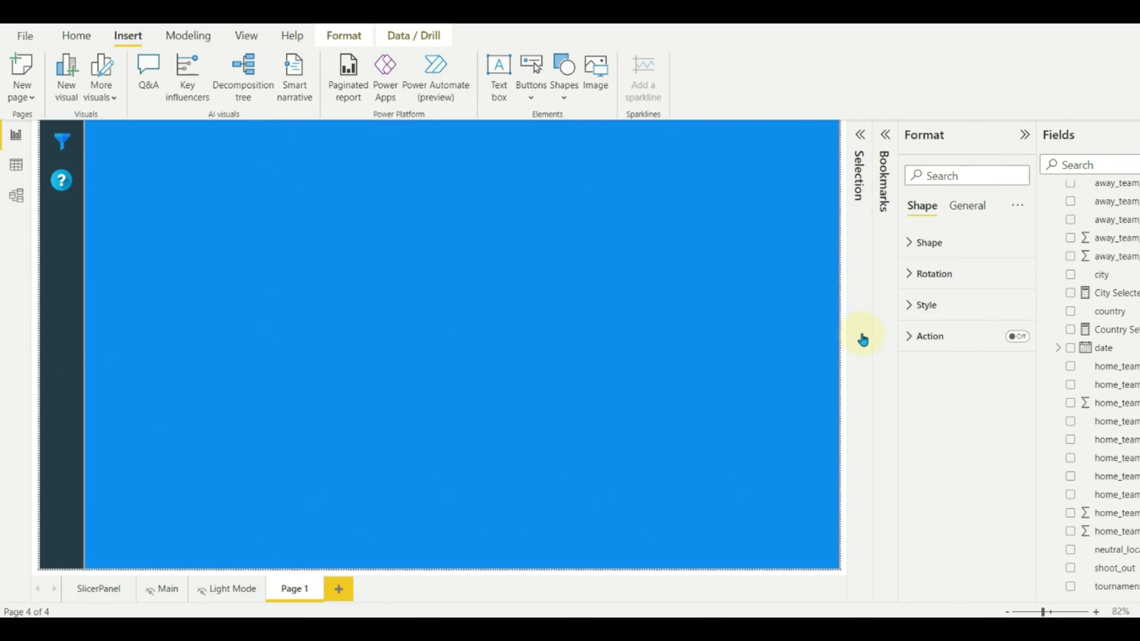
Give the page-sized rectangle a light grey fill at 53% transparency.
{"action": "left_click", "coordinate": [960, 244]}
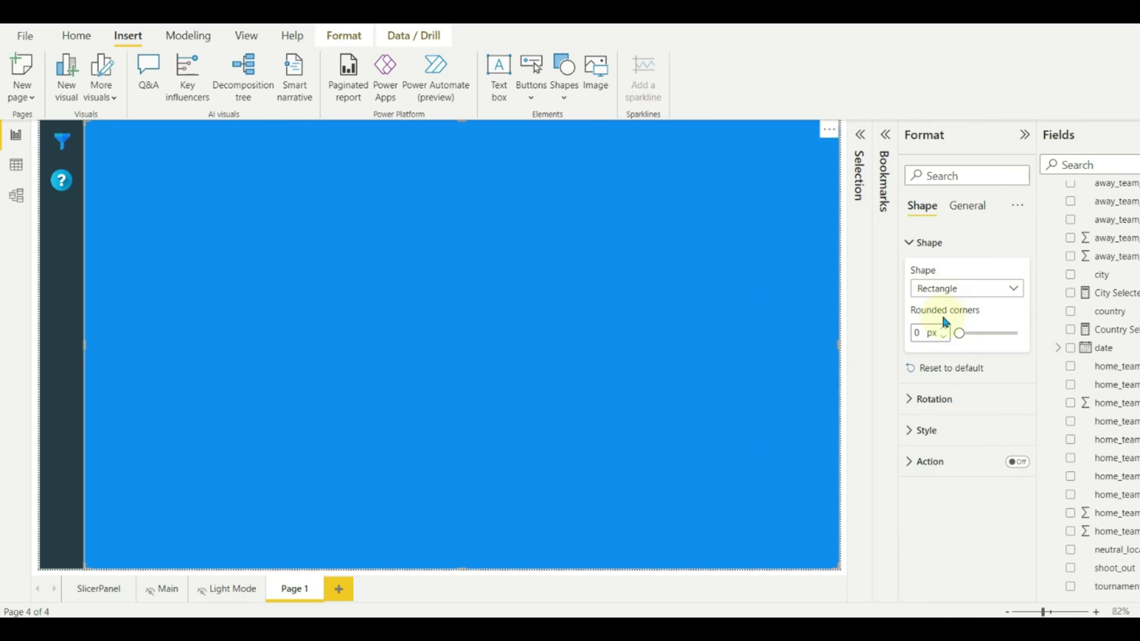
{"action": "left_click", "coordinate": [935, 432]}
{"action": "scroll", "coordinate": [955, 439], "scroll_direction": "down", "scroll_amount": 2}
{"action": "left_click", "coordinate": [943, 392]}
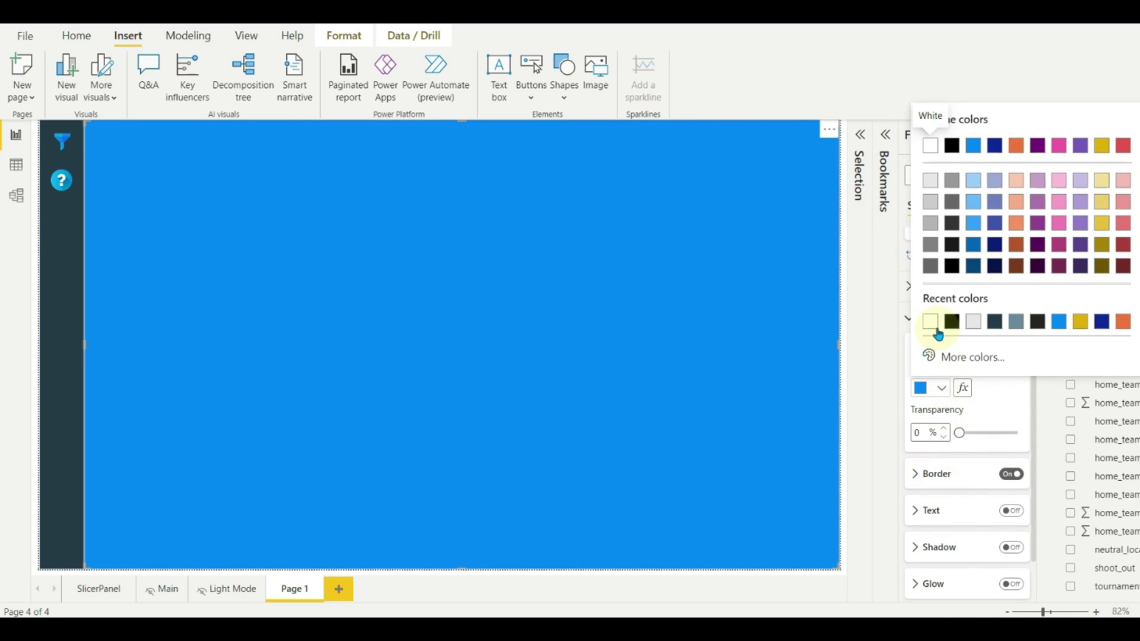
{"action": "left_click", "coordinate": [935, 202]}
{"action": "left_click_drag", "start_coordinate": [960, 433], "coordinate": [980, 437]}
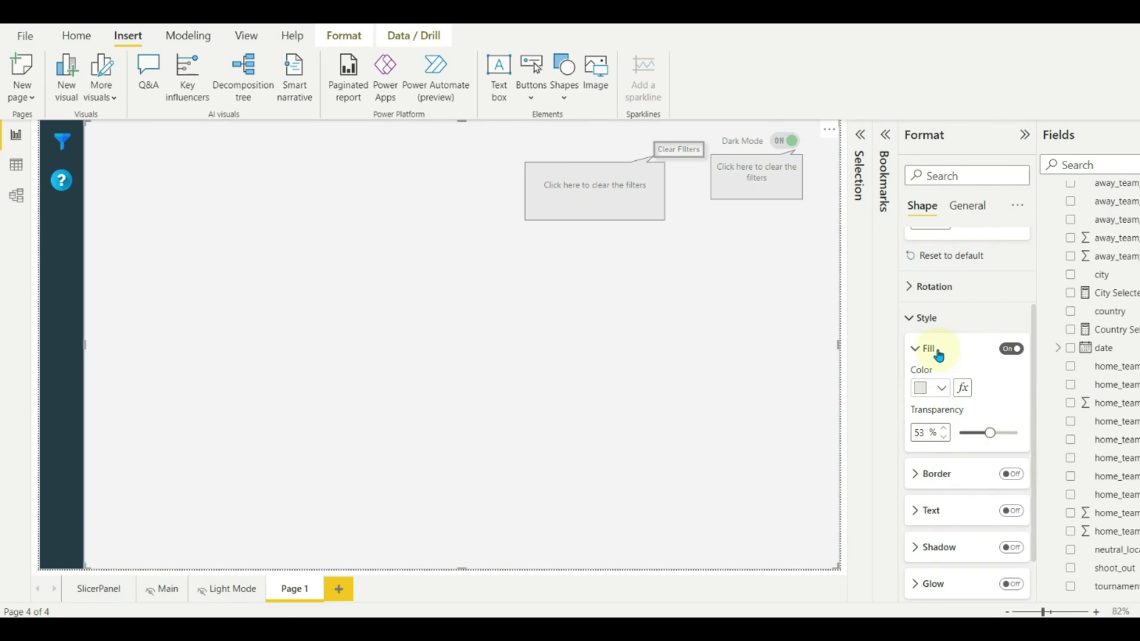
{"action": "left_click", "coordinate": [932, 352]}
{"action": "left_click", "coordinate": [859, 163]}
Group the three overlay shapes and the Clear Filters button together.
{"action": "left_click", "coordinate": [763, 251]}
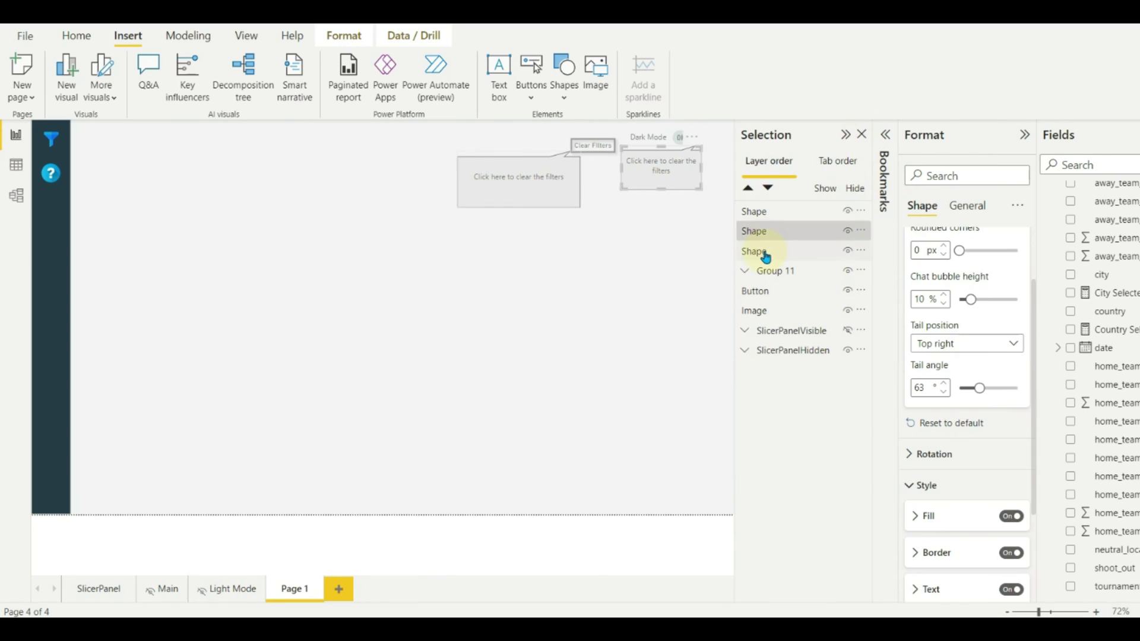
{"action": "left_click", "coordinate": [763, 213]}
{"action": "left_click", "coordinate": [771, 311]}
{"action": "left_click", "coordinate": [774, 297]}
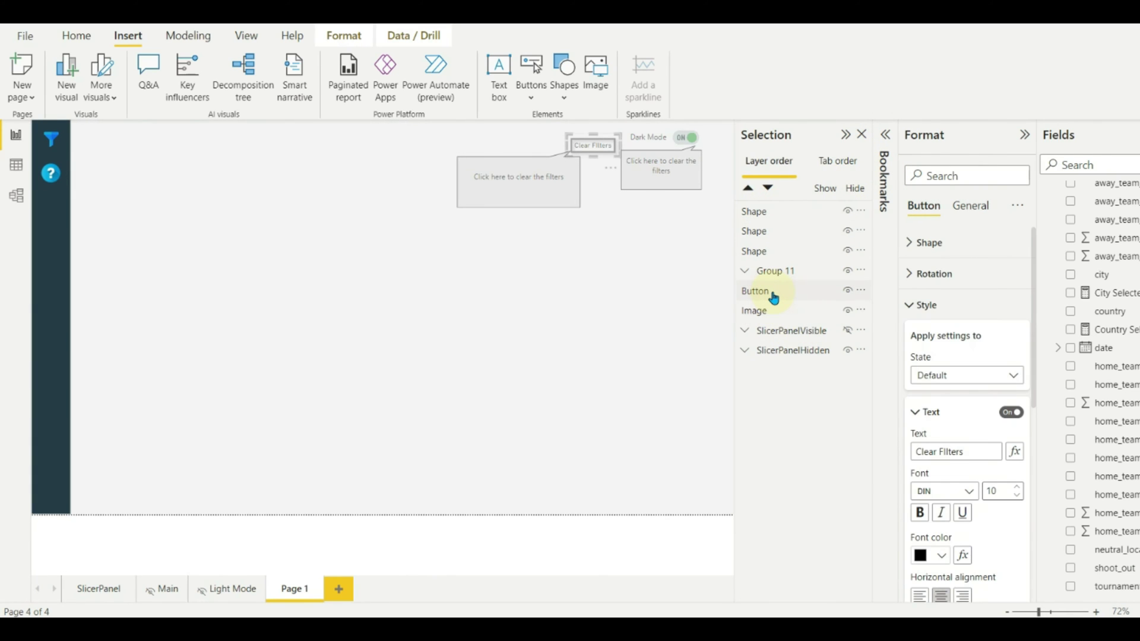
{"action": "left_click", "coordinate": [766, 251], "text": "ctrl"}
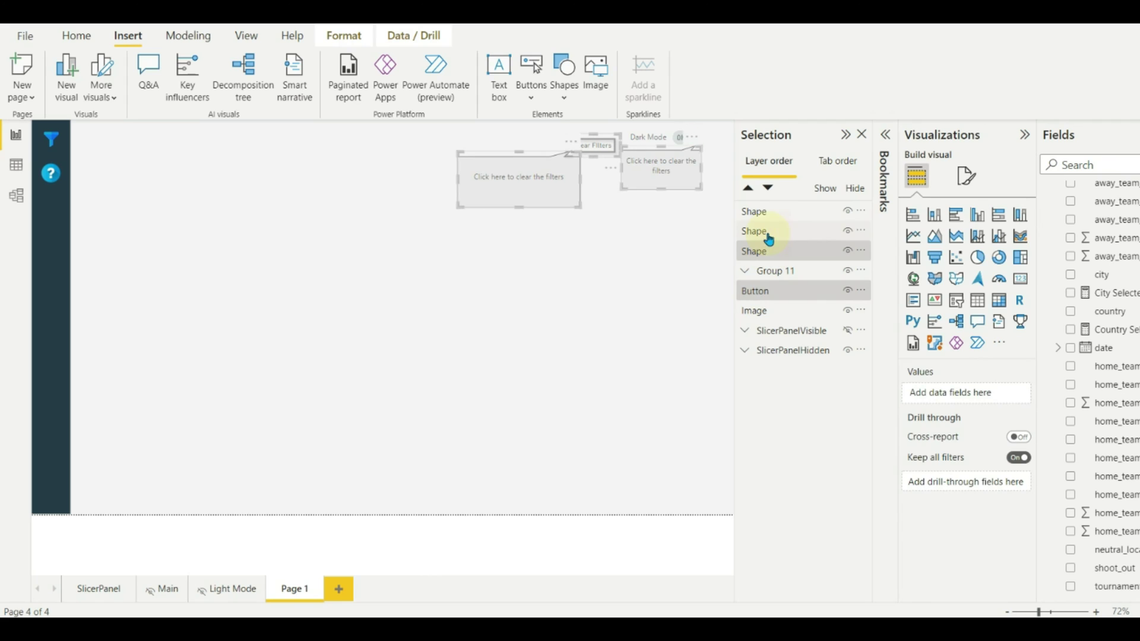
{"action": "left_click", "coordinate": [766, 231], "text": "ctrl"}
{"action": "left_click", "coordinate": [783, 217], "text": "ctrl"}
{"action": "key", "text": "ctrl+g"}
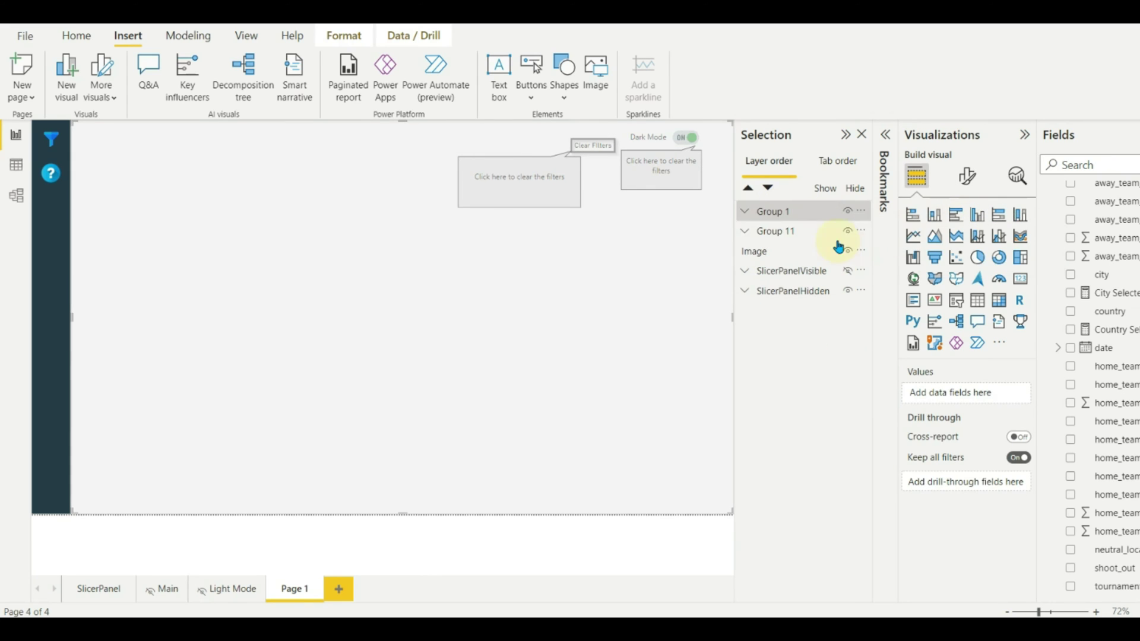
Rename the new group to Info and Group 11 to Mode.
{"action": "left_click", "coordinate": [769, 253]}
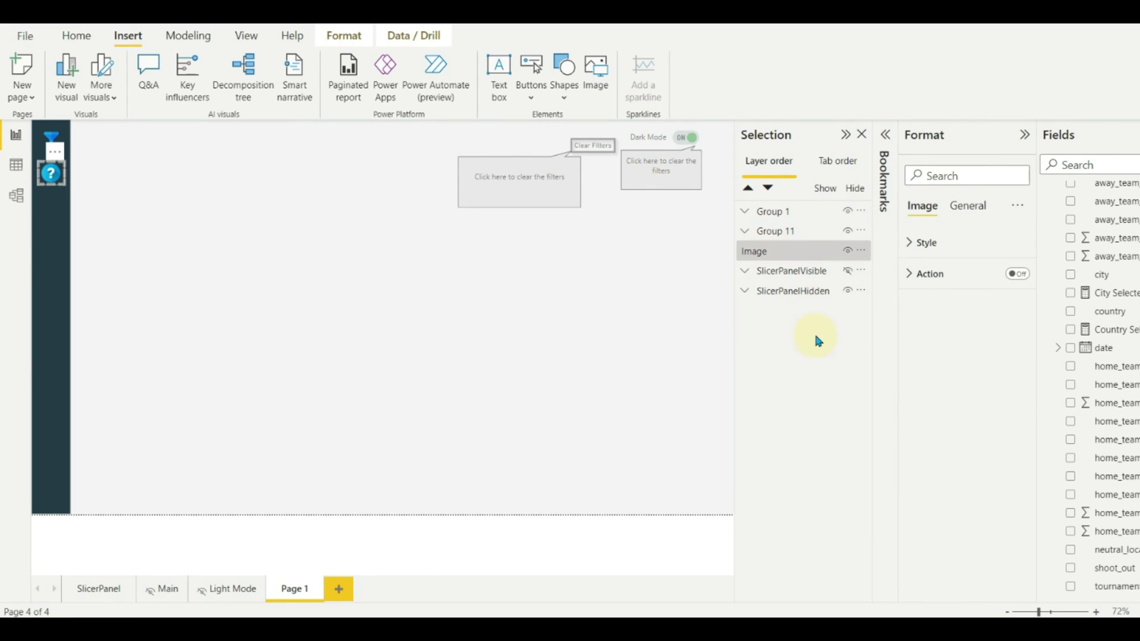
{"action": "left_click", "coordinate": [783, 252], "text": "ctrl"}
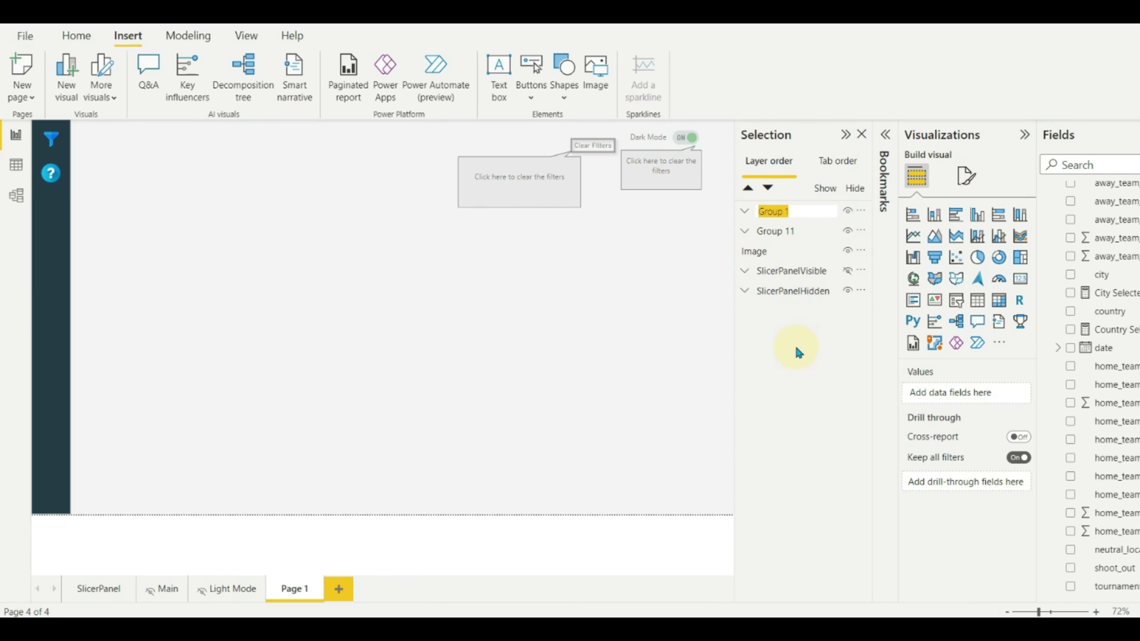
{"action": "double_click", "coordinate": [792, 212]}
{"action": "type", "text": "Info"}
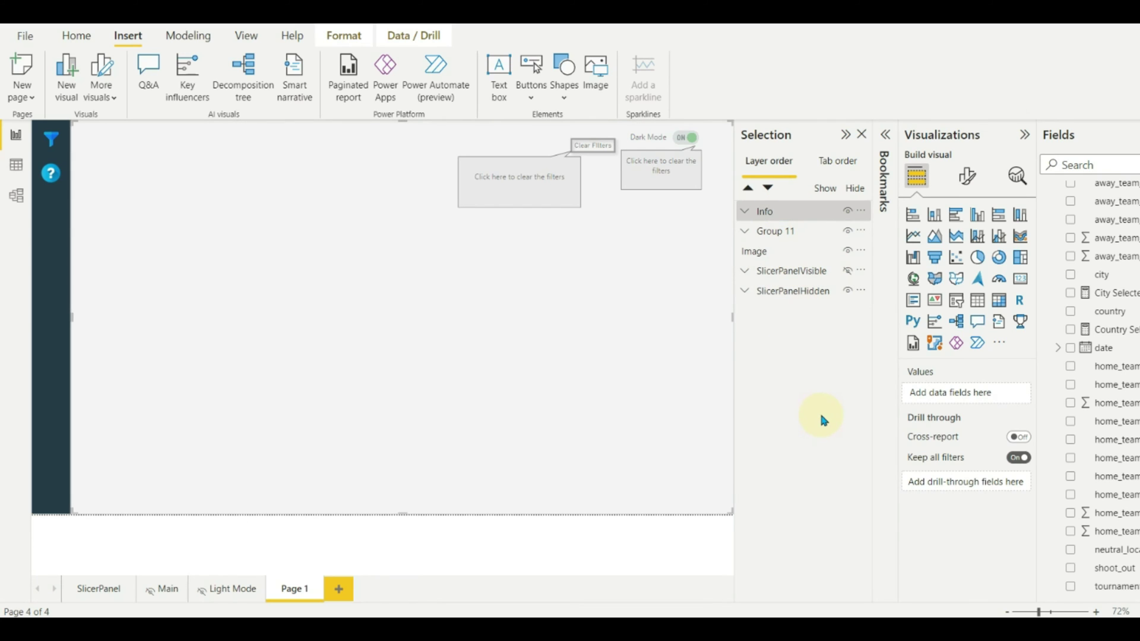
{"action": "key", "text": "Return"}
{"action": "left_click", "coordinate": [787, 238]}
{"action": "double_click", "coordinate": [775, 238]}
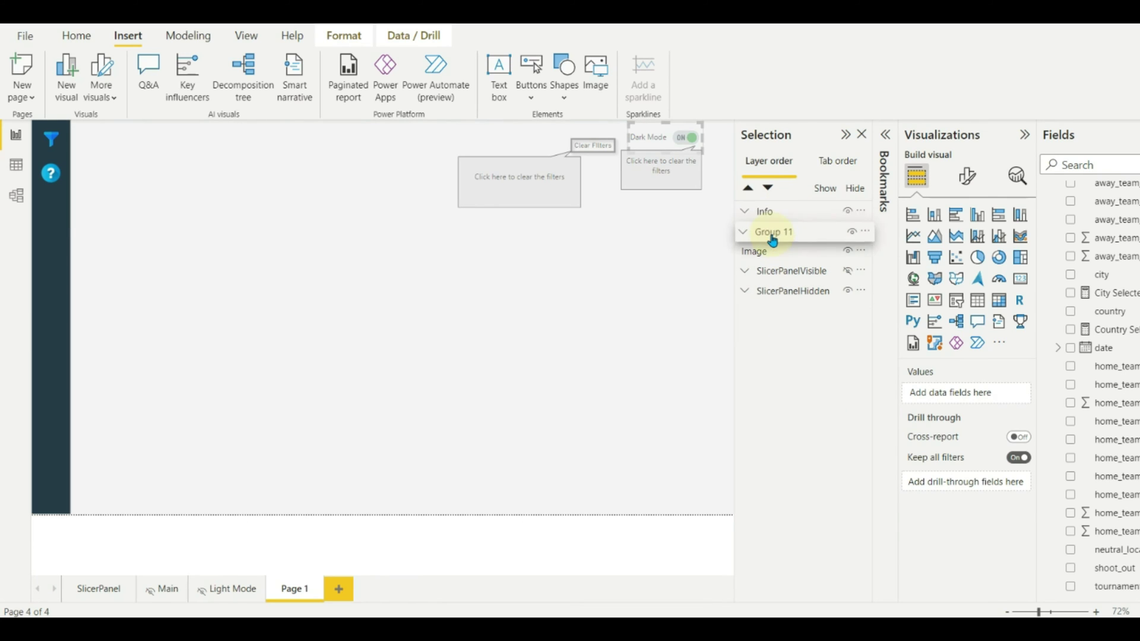
{"action": "type", "text": "Mod"}
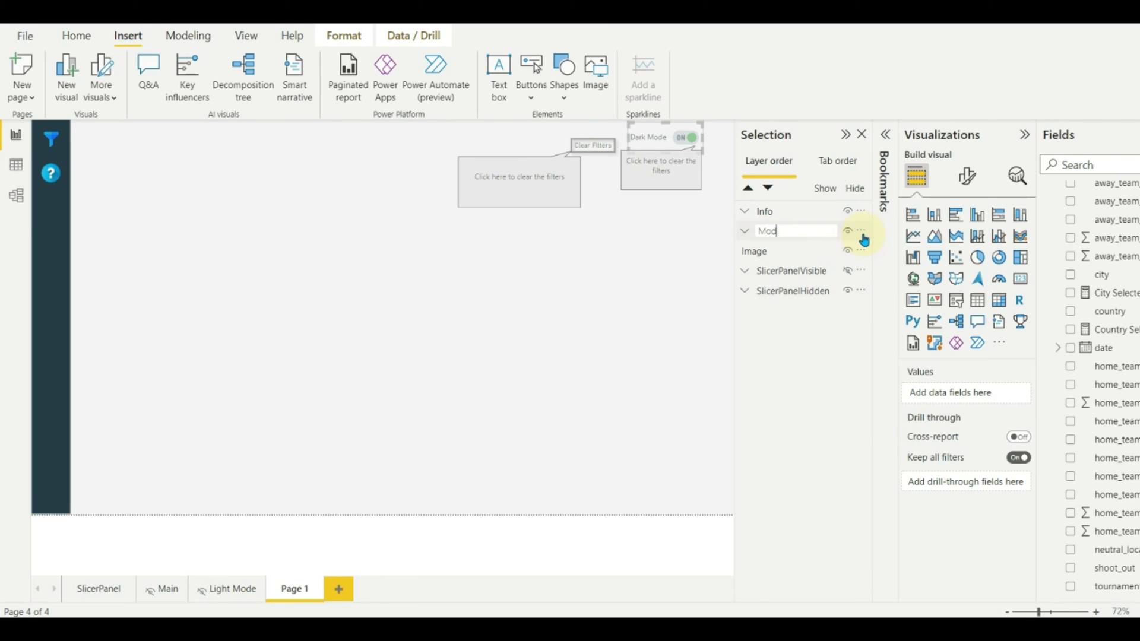
{"action": "type", "text": "e"}
{"action": "key", "text": "Return"}
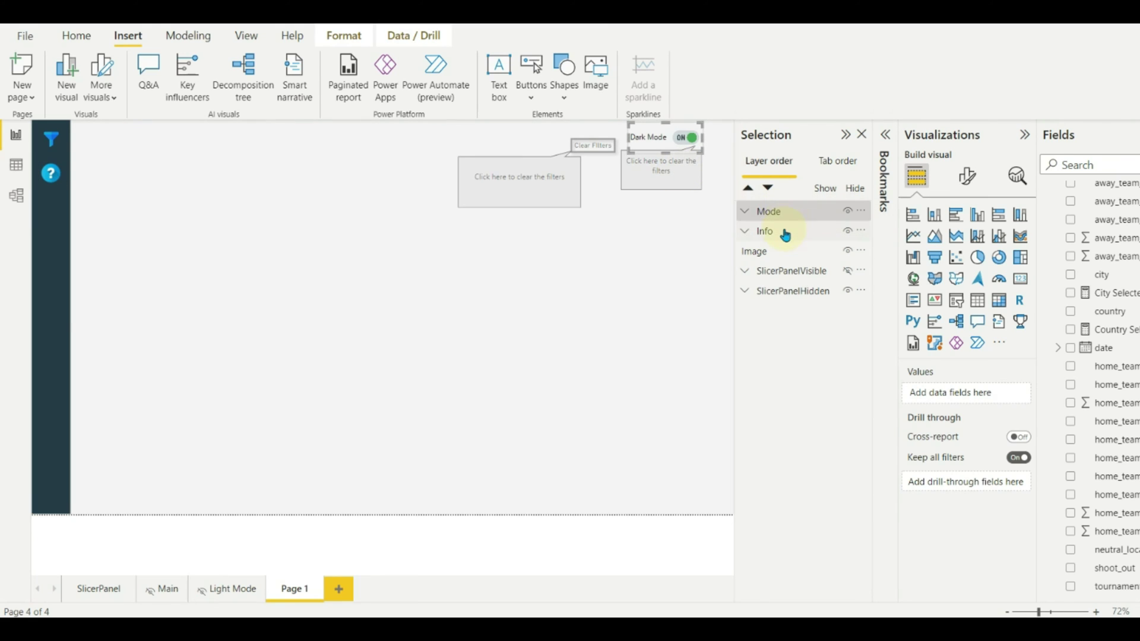
Inside the Info group, move the first shape below the Clear Filters button.
{"action": "left_click", "coordinate": [777, 215]}
{"action": "left_click", "coordinate": [777, 238]}
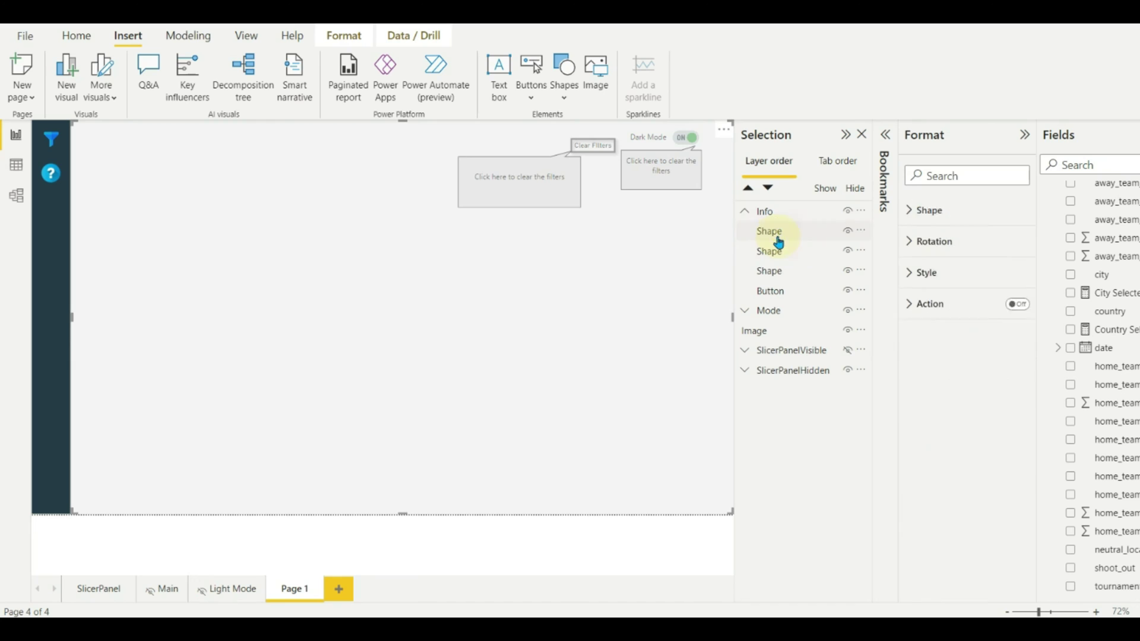
{"action": "left_click_drag", "start_coordinate": [776, 237], "coordinate": [784, 293]}
{"action": "left_click", "coordinate": [757, 209]}
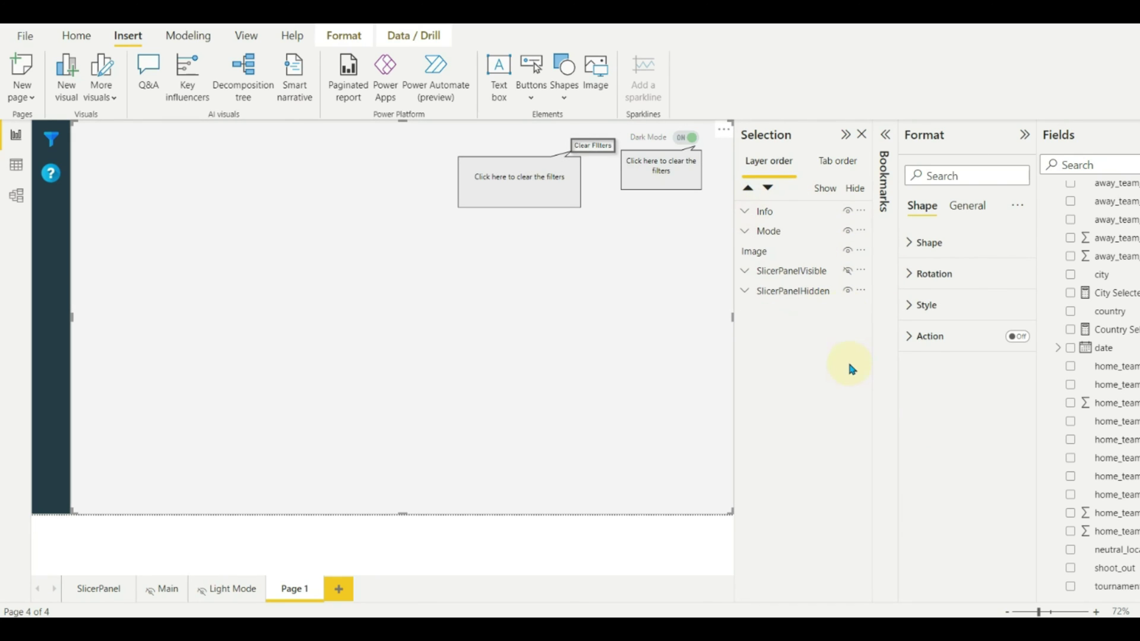
Move the Mode group to the top of the layer order, above Info.
{"action": "left_click", "coordinate": [50, 316]}
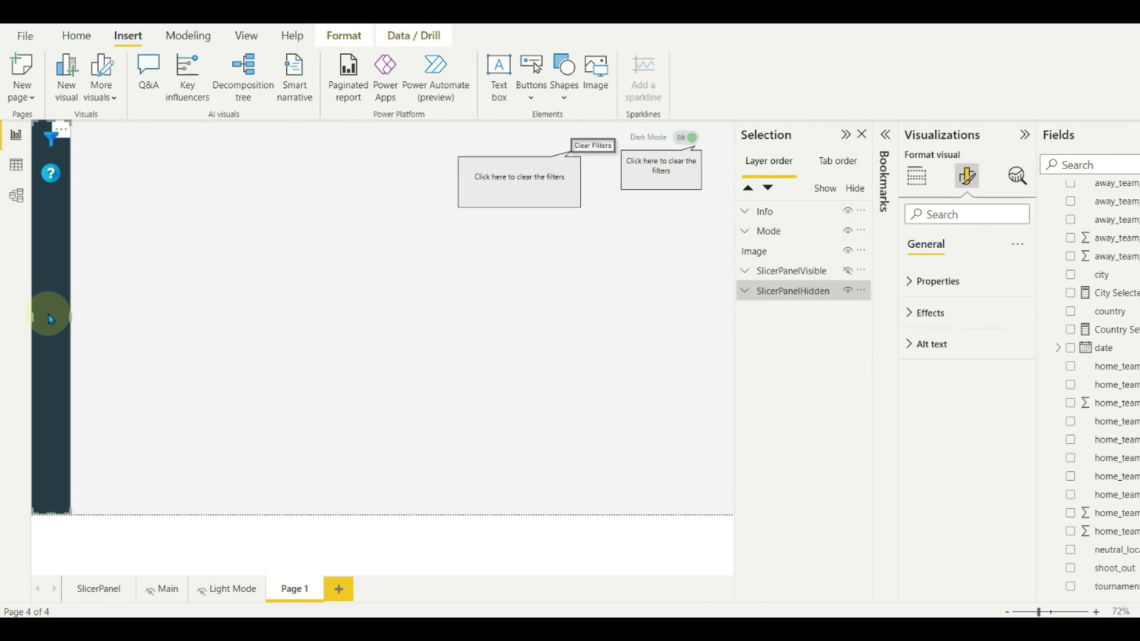
{"action": "left_click", "coordinate": [766, 212]}
{"action": "left_click", "coordinate": [775, 252]}
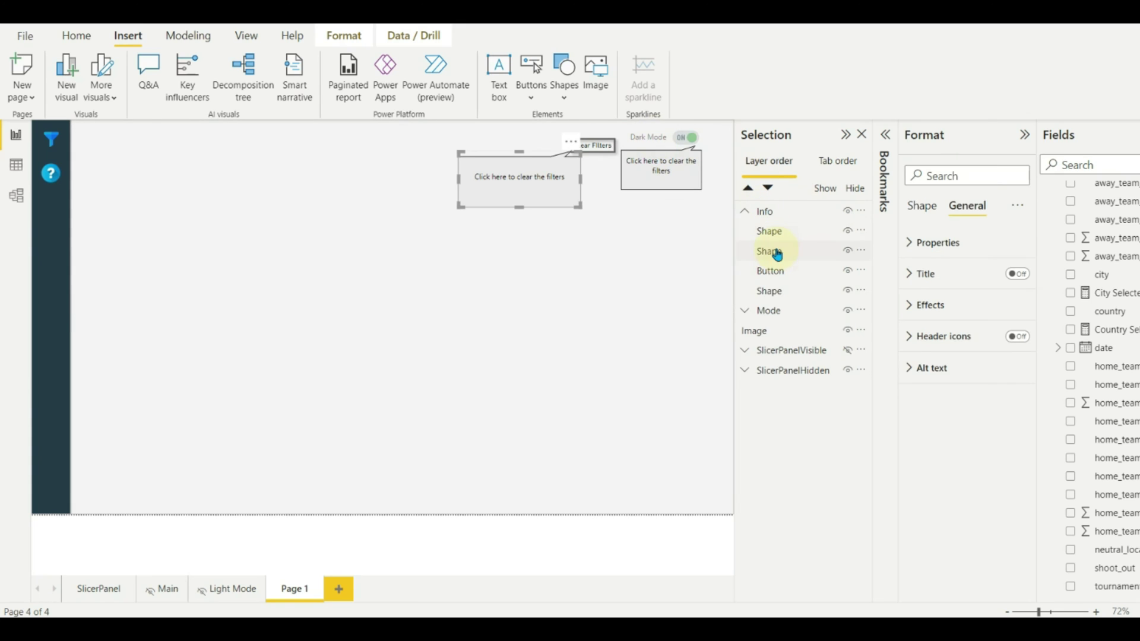
{"action": "left_click", "coordinate": [784, 311]}
{"action": "left_click_drag", "start_coordinate": [784, 311], "coordinate": [784, 219]}
{"action": "left_click", "coordinate": [746, 232]}
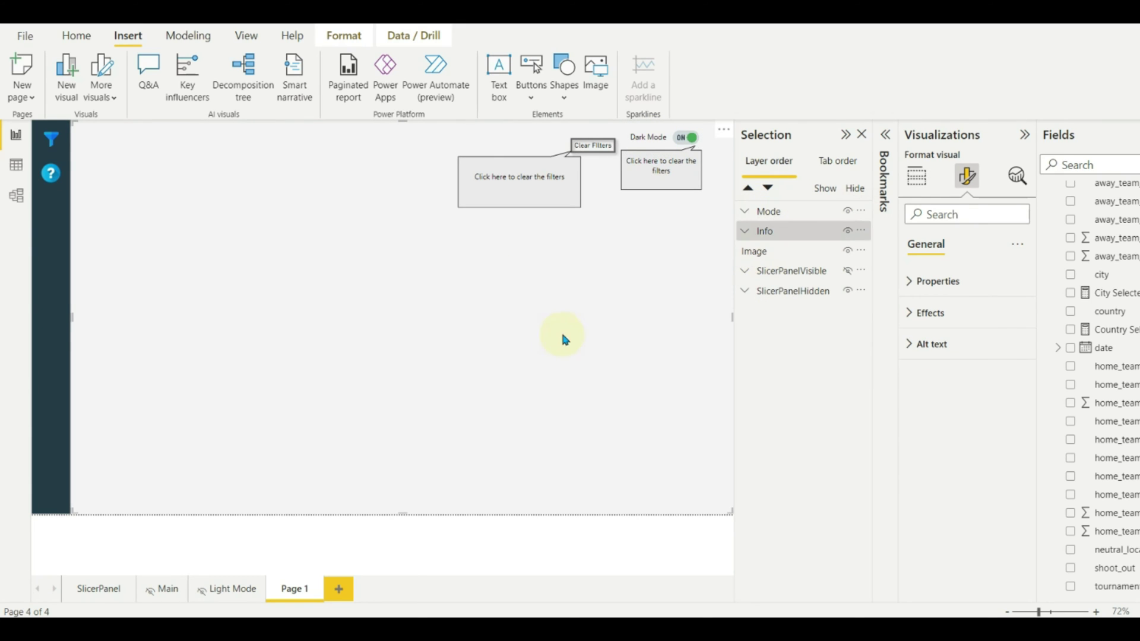
{"action": "left_click", "coordinate": [51, 287]}
{"action": "left_click", "coordinate": [51, 175]}
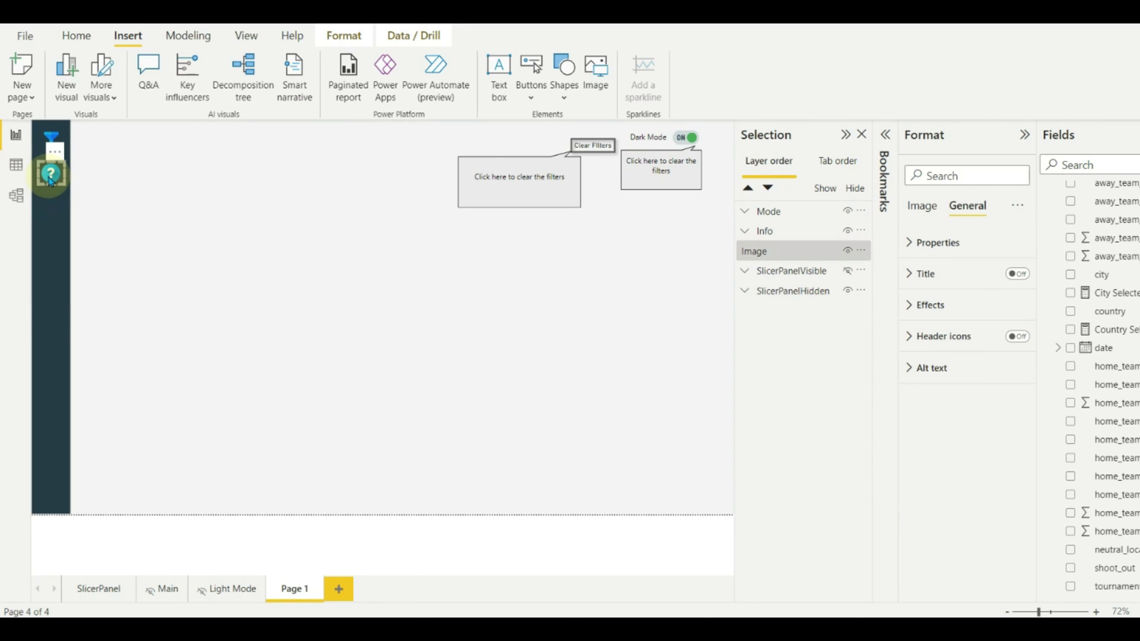
{"action": "left_click", "coordinate": [878, 141]}
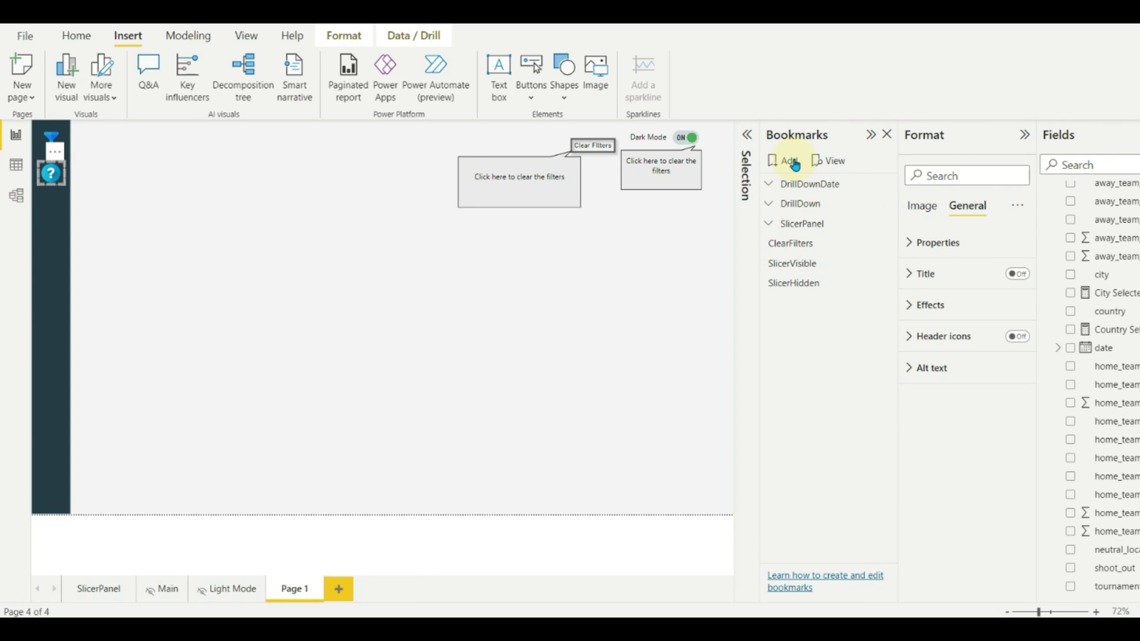
Add two bookmarks named ShowInfo and HideInfo.
{"action": "left_click", "coordinate": [790, 161]}
{"action": "left_click", "coordinate": [789, 161]}
{"action": "double_click", "coordinate": [793, 303]}
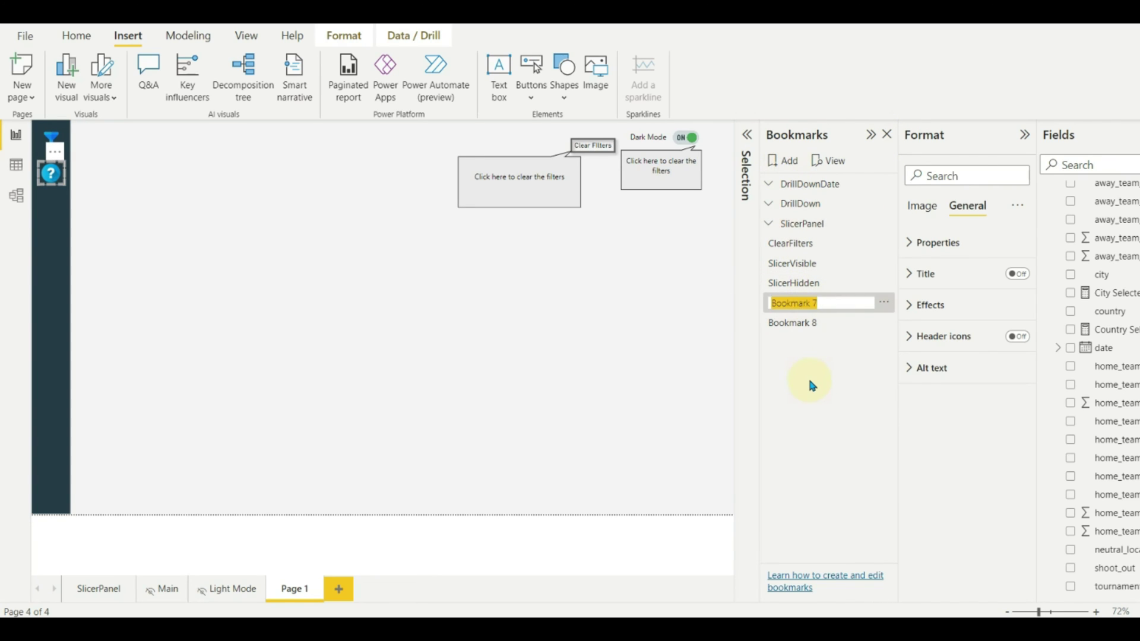
{"action": "type", "text": "ShowInfo"}
{"action": "key", "text": "Return"}
{"action": "double_click", "coordinate": [807, 325]}
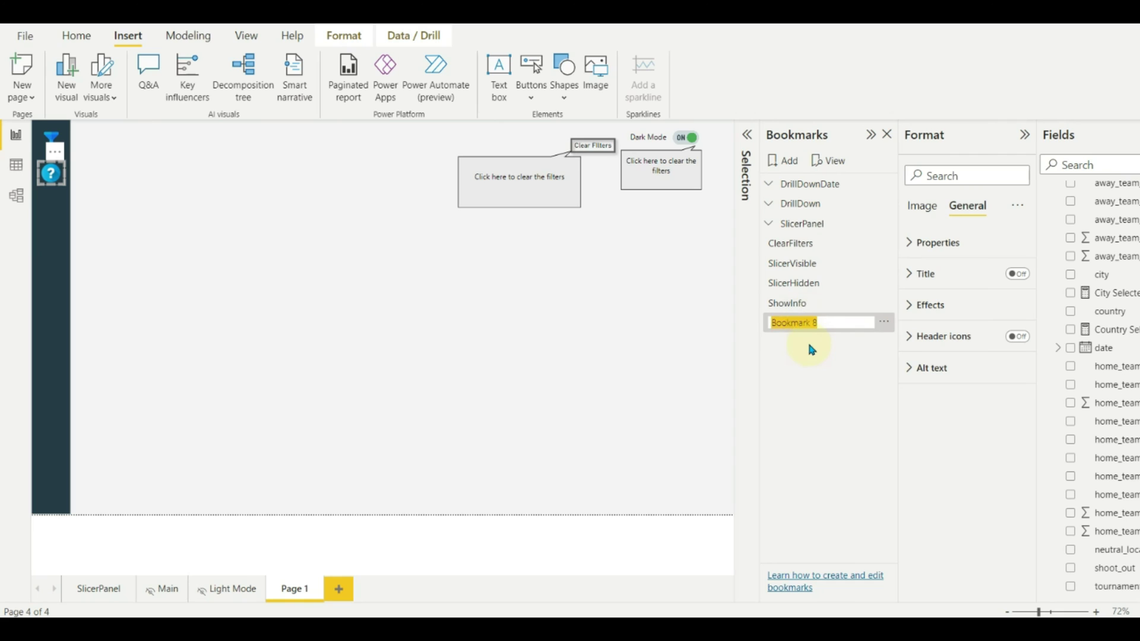
{"action": "type", "text": "HideInfo"}
{"action": "key", "text": "Return"}
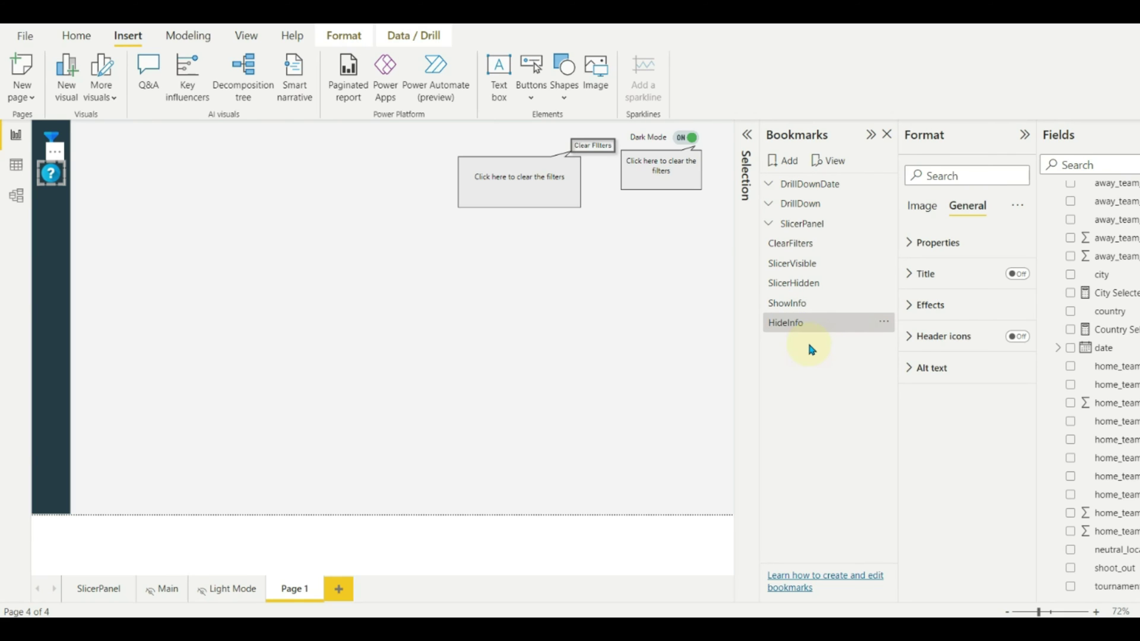
Move the Clear Filters button out of the Info group and hide Info on the page.
{"action": "left_click", "coordinate": [799, 304]}
{"action": "left_click", "coordinate": [748, 135]}
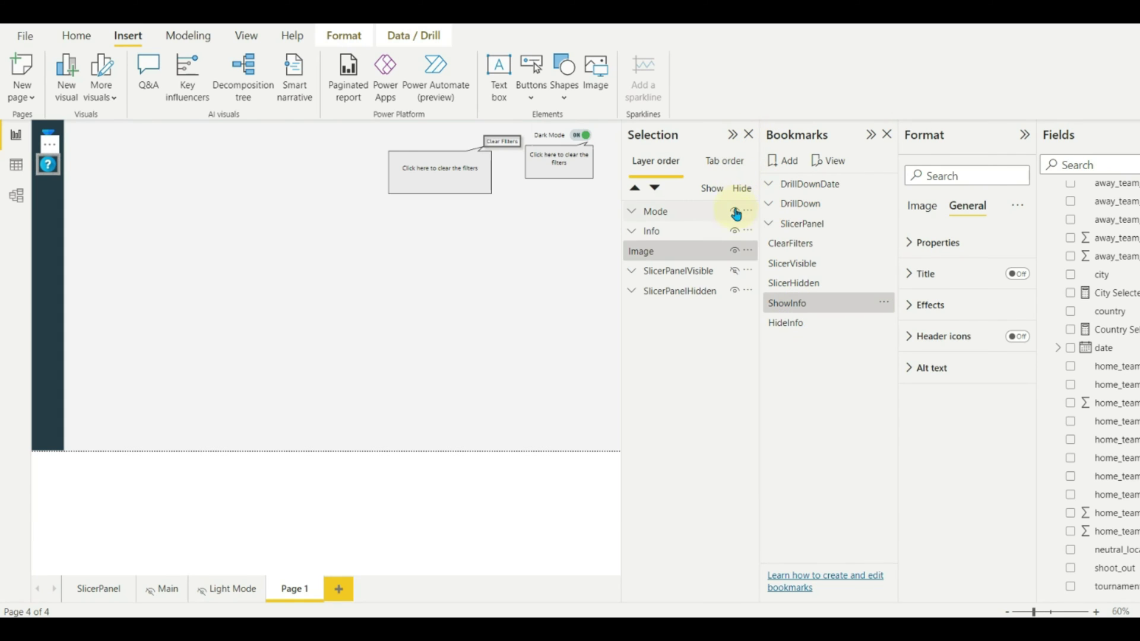
{"action": "left_click", "coordinate": [802, 324]}
{"action": "left_click", "coordinate": [735, 233]}
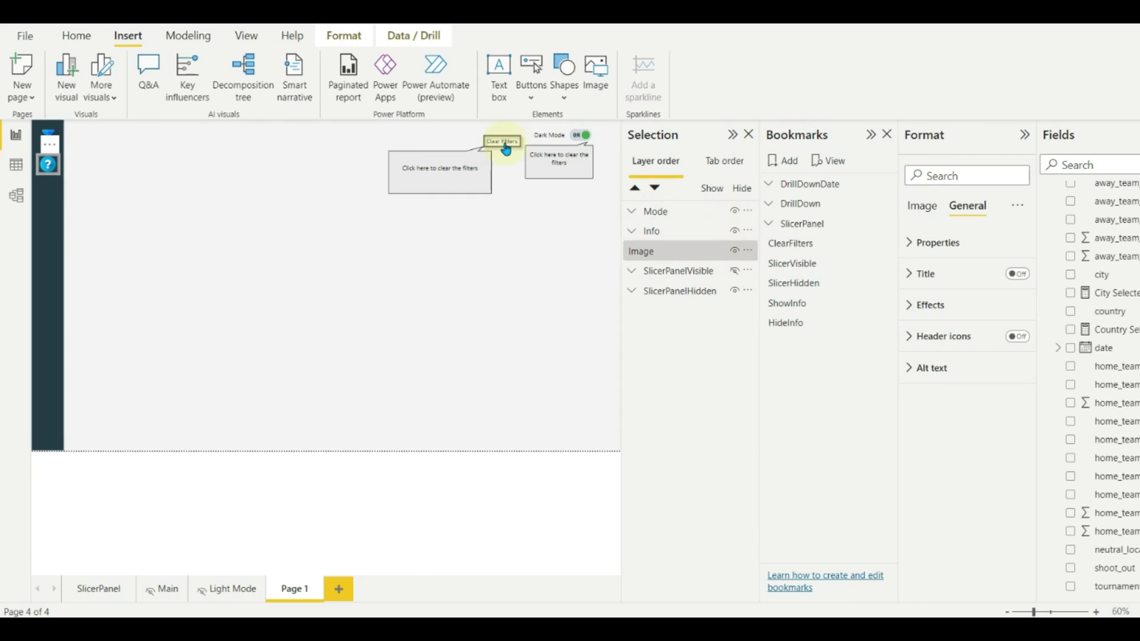
{"action": "left_click", "coordinate": [632, 231]}
{"action": "left_click", "coordinate": [667, 291]}
{"action": "left_click_drag", "start_coordinate": [667, 290], "coordinate": [742, 208]}
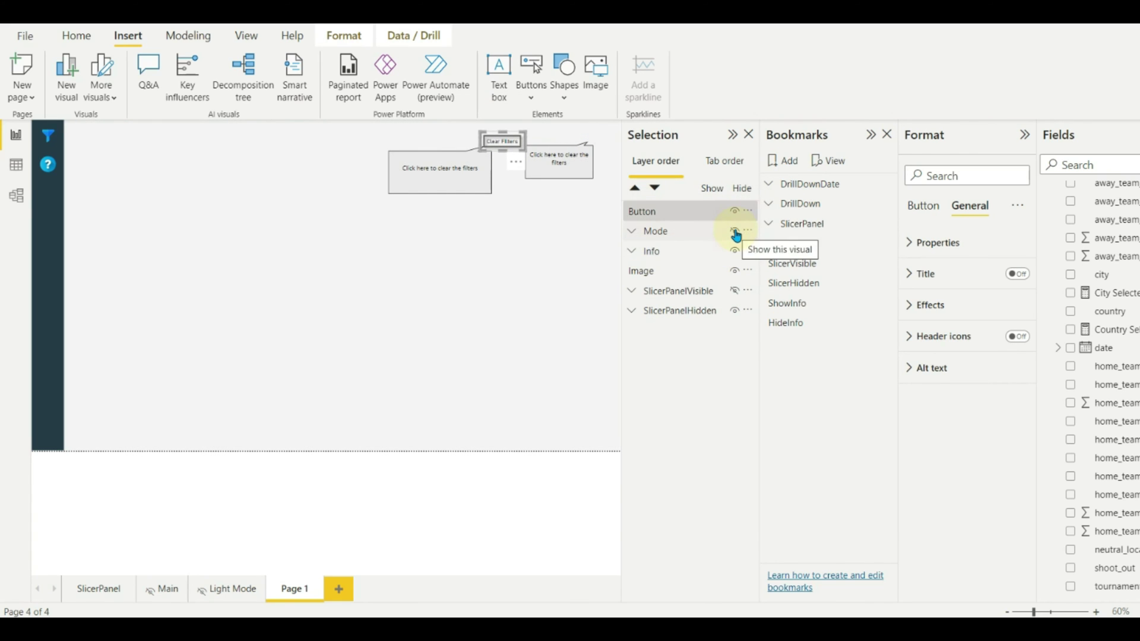
{"action": "left_click", "coordinate": [735, 251]}
{"action": "left_click", "coordinate": [541, 277]}
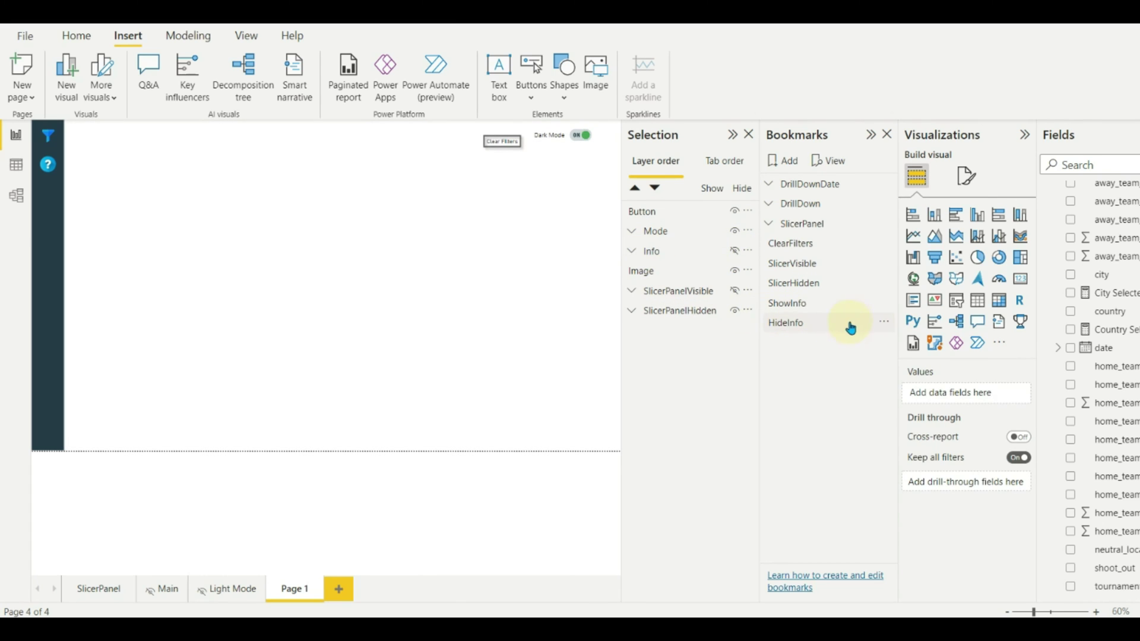
Make Info visible again, update the ShowInfo bookmark with it, and apply ShowInfo to verify.
{"action": "left_click", "coordinate": [884, 322]}
{"action": "left_click", "coordinate": [804, 303]}
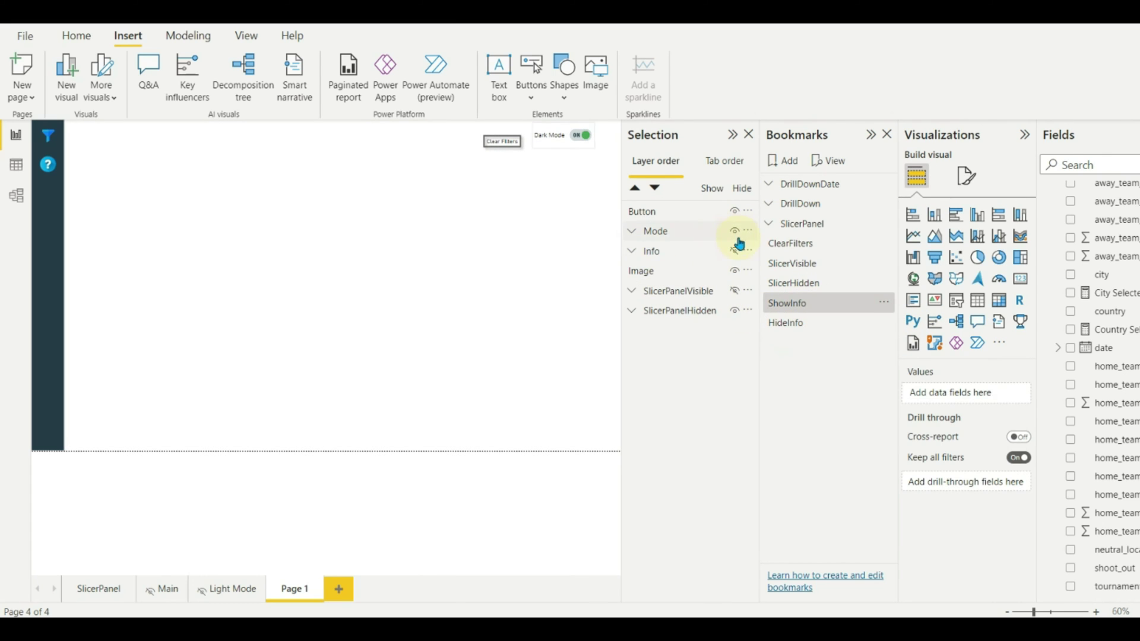
{"action": "left_click", "coordinate": [736, 249]}
{"action": "left_click", "coordinate": [884, 303]}
{"action": "left_click", "coordinate": [908, 315]}
{"action": "left_click", "coordinate": [799, 305]}
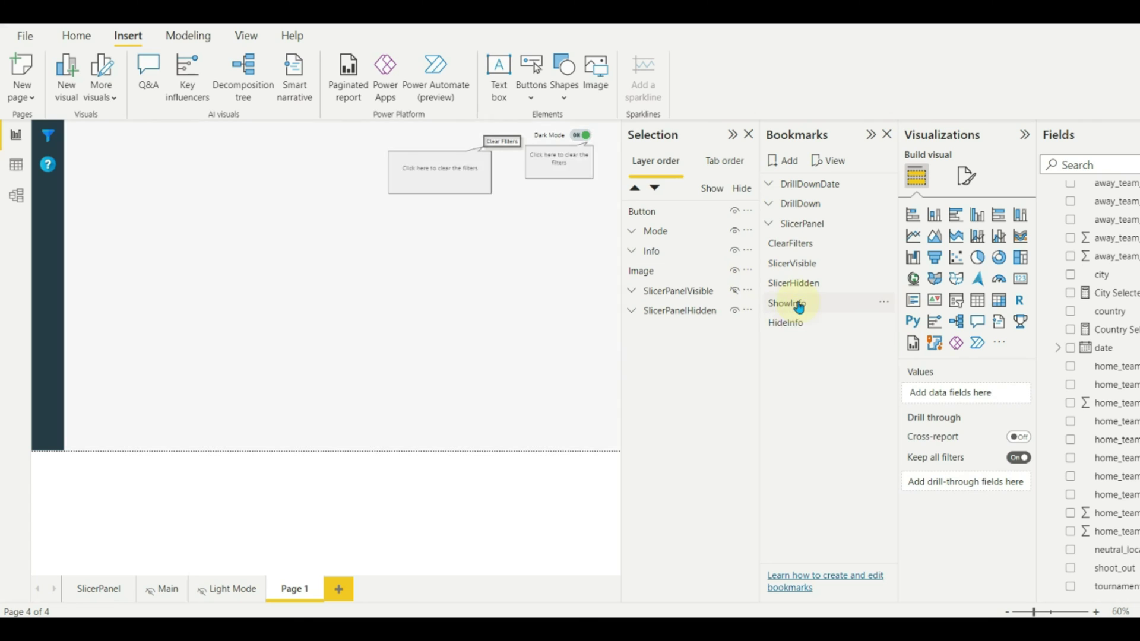
{"action": "left_click", "coordinate": [796, 308]}
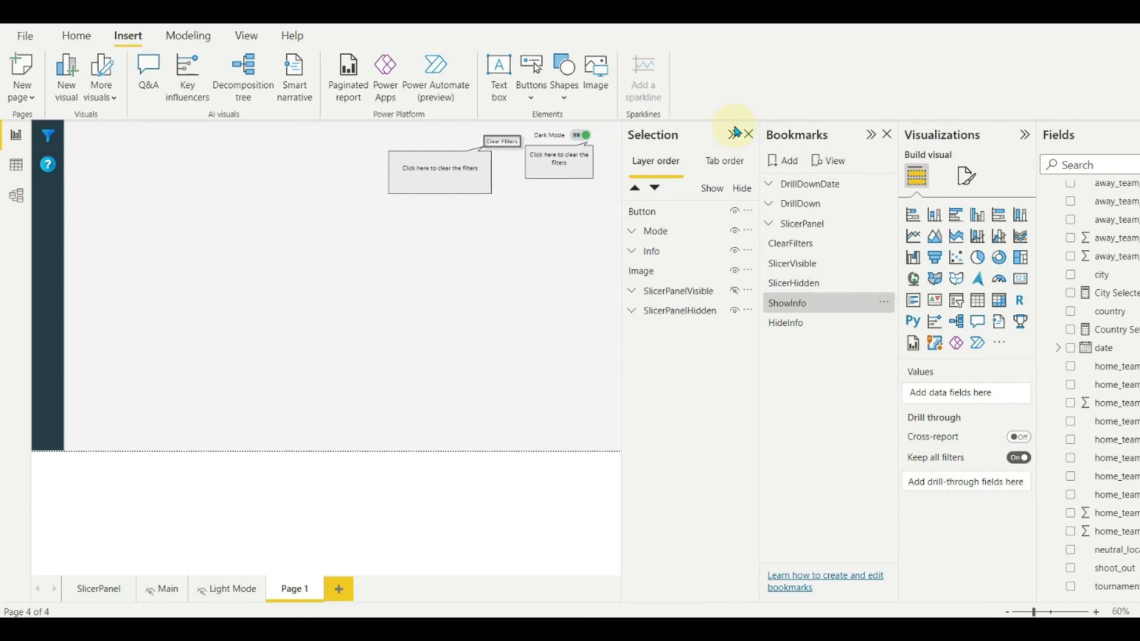
{"action": "left_click", "coordinate": [734, 133]}
{"action": "left_click", "coordinate": [51, 172]}
Give the question-mark image a Bookmark action targeting ShowInfo.
{"action": "left_click", "coordinate": [1017, 274]}
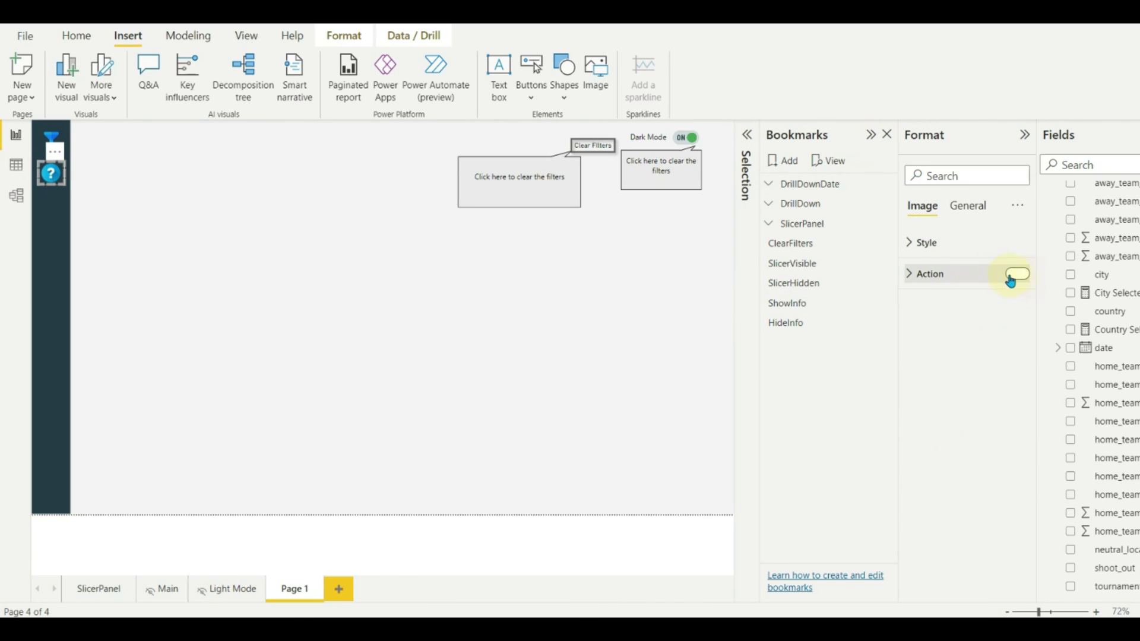
{"action": "left_click", "coordinate": [966, 341]}
{"action": "left_click", "coordinate": [956, 377]}
{"action": "left_click", "coordinate": [956, 382]}
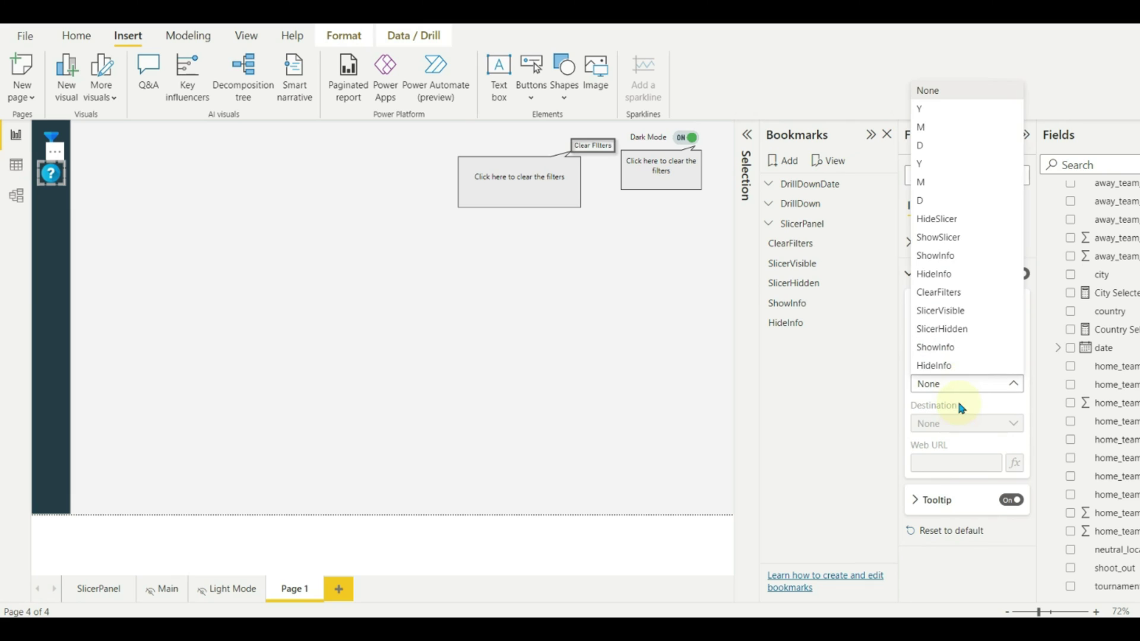
{"action": "left_click", "coordinate": [953, 356]}
Review the dark left panel's size, effects and alt text format settings.
{"action": "left_click", "coordinate": [55, 292]}
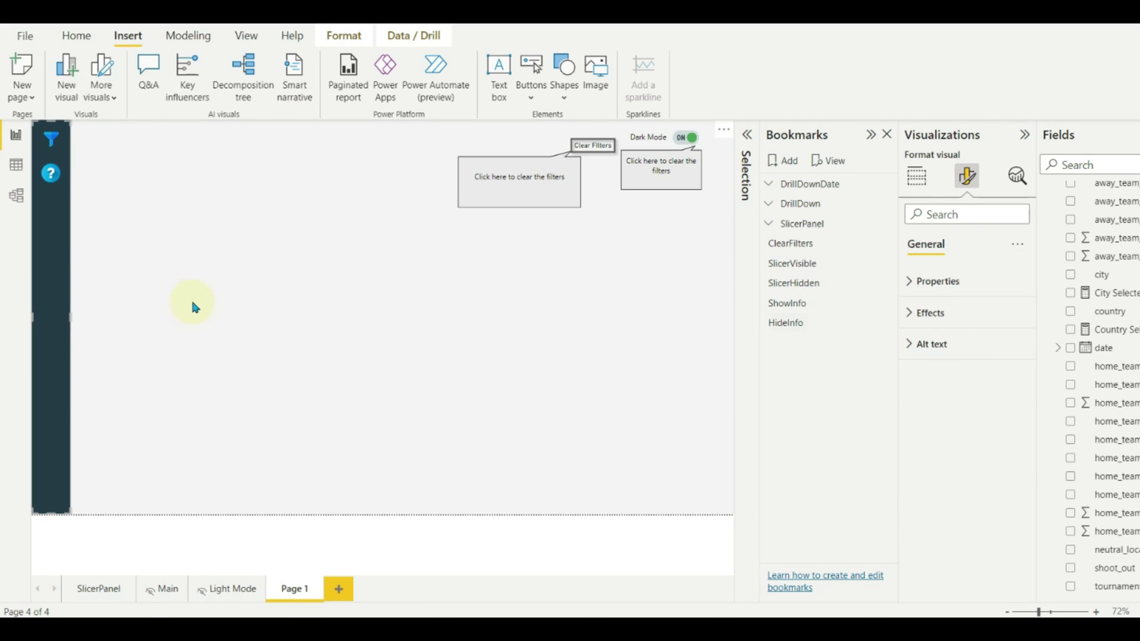
{"action": "left_click", "coordinate": [944, 281]}
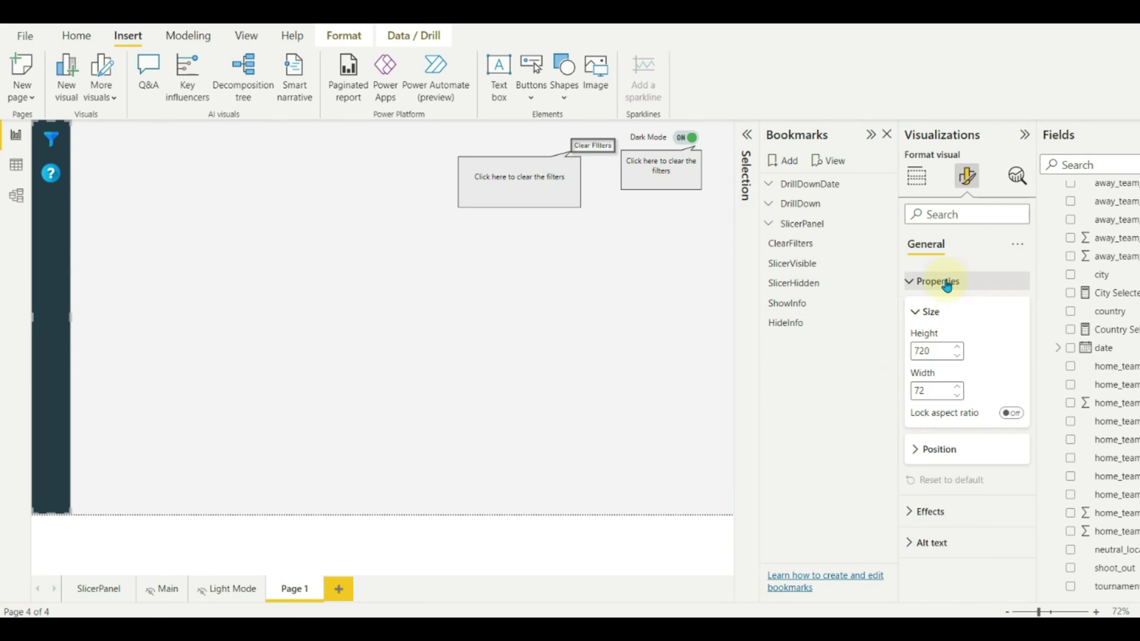
{"action": "left_click", "coordinate": [944, 281]}
{"action": "left_click", "coordinate": [944, 313]}
{"action": "left_click", "coordinate": [944, 312]}
{"action": "left_click", "coordinate": [944, 344]}
{"action": "left_click", "coordinate": [919, 181]}
{"action": "left_click", "coordinate": [967, 176]}
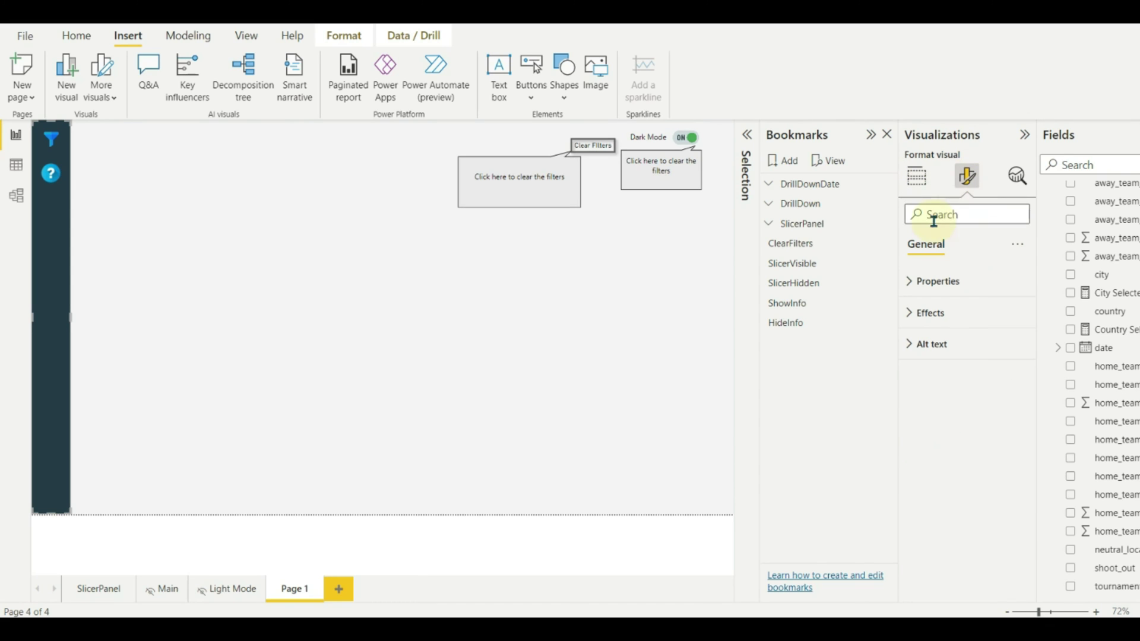
Turn on a Bookmark-type click action for the dark left panel.
{"action": "left_click", "coordinate": [52, 237]}
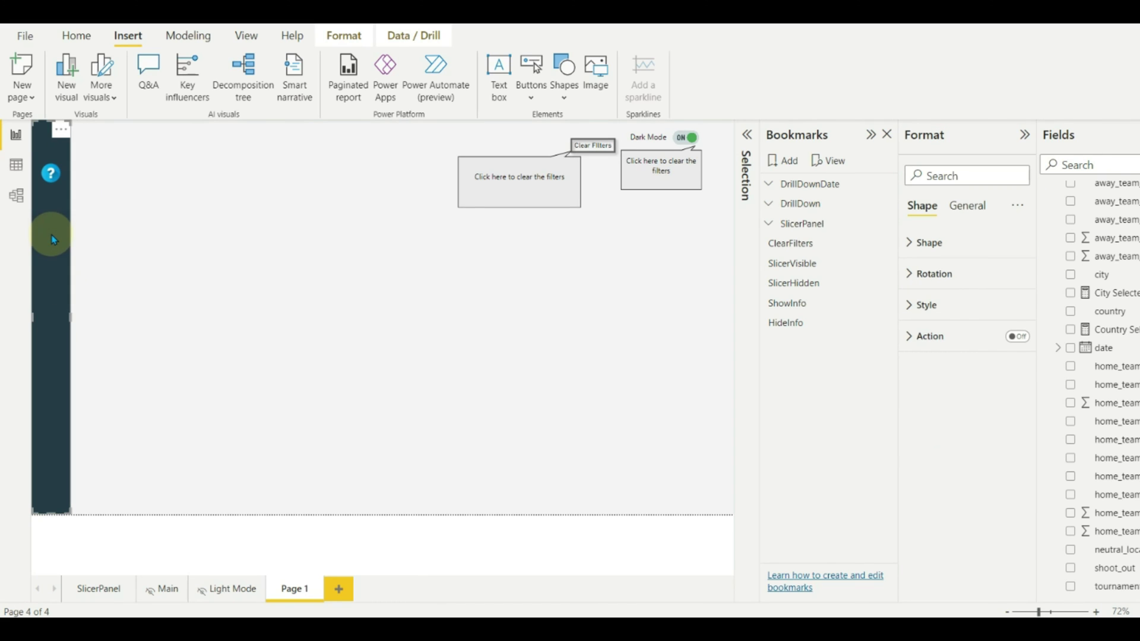
{"action": "left_click", "coordinate": [954, 336]}
{"action": "left_click", "coordinate": [953, 406]}
{"action": "left_click", "coordinate": [954, 442]}
{"action": "left_click", "coordinate": [949, 451]}
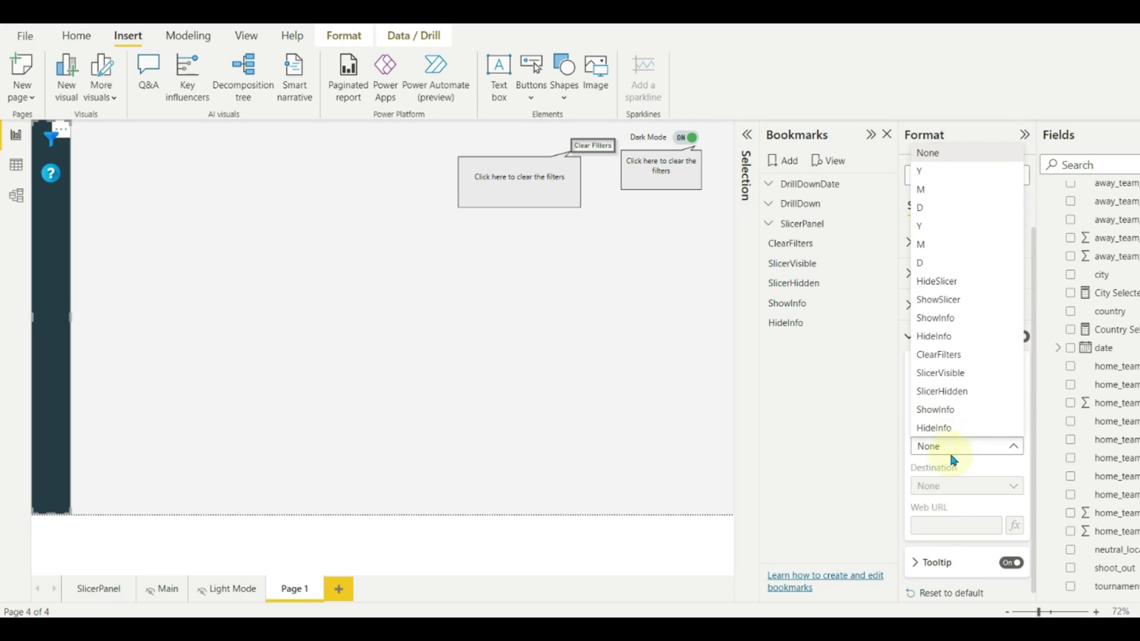
{"action": "left_click", "coordinate": [961, 435]}
{"action": "left_click", "coordinate": [871, 134]}
{"action": "left_click", "coordinate": [919, 336]}
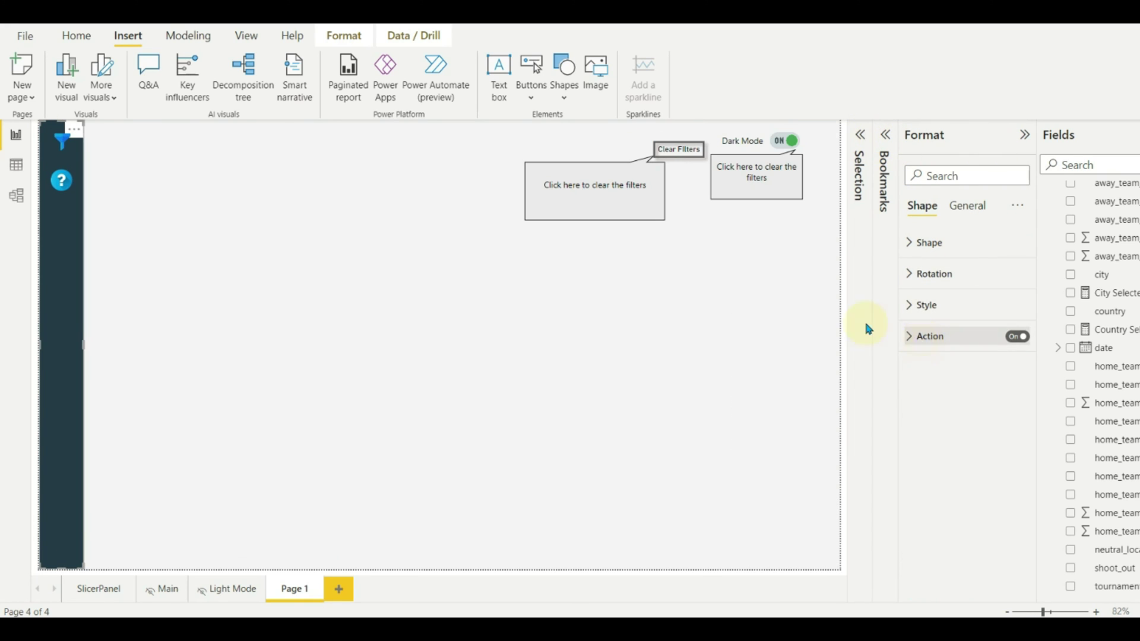
{"action": "left_click", "coordinate": [226, 275]}
Expand the slicer panel and filter Country to Australia.
{"action": "left_click", "coordinate": [73, 261]}
{"action": "left_click", "coordinate": [63, 143], "text": "ctrl"}
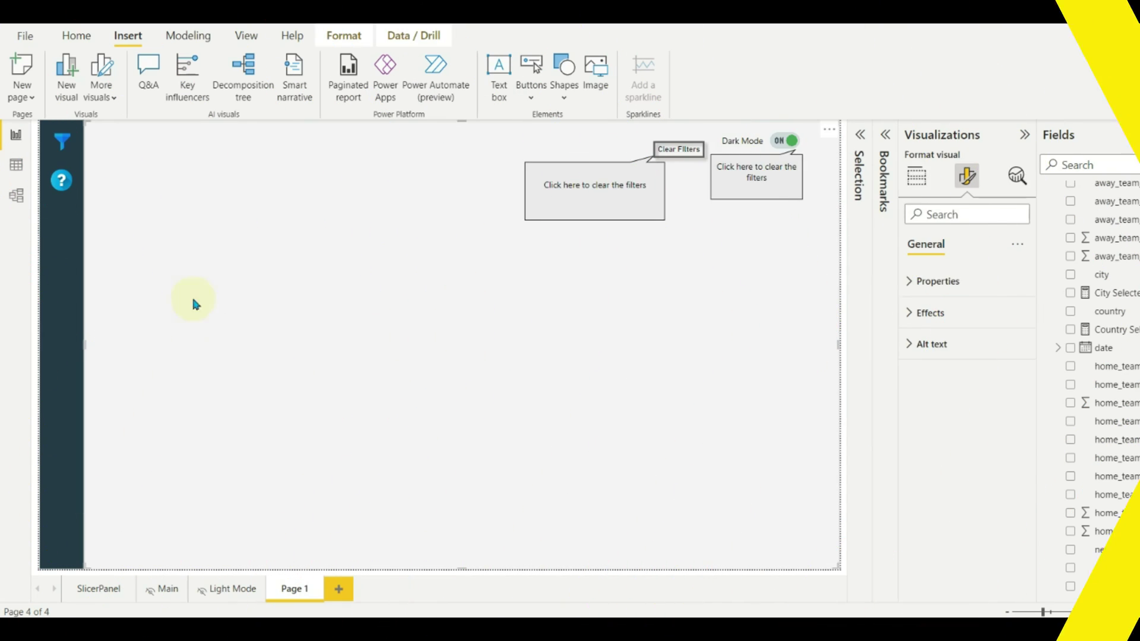
{"action": "left_click", "coordinate": [191, 297]}
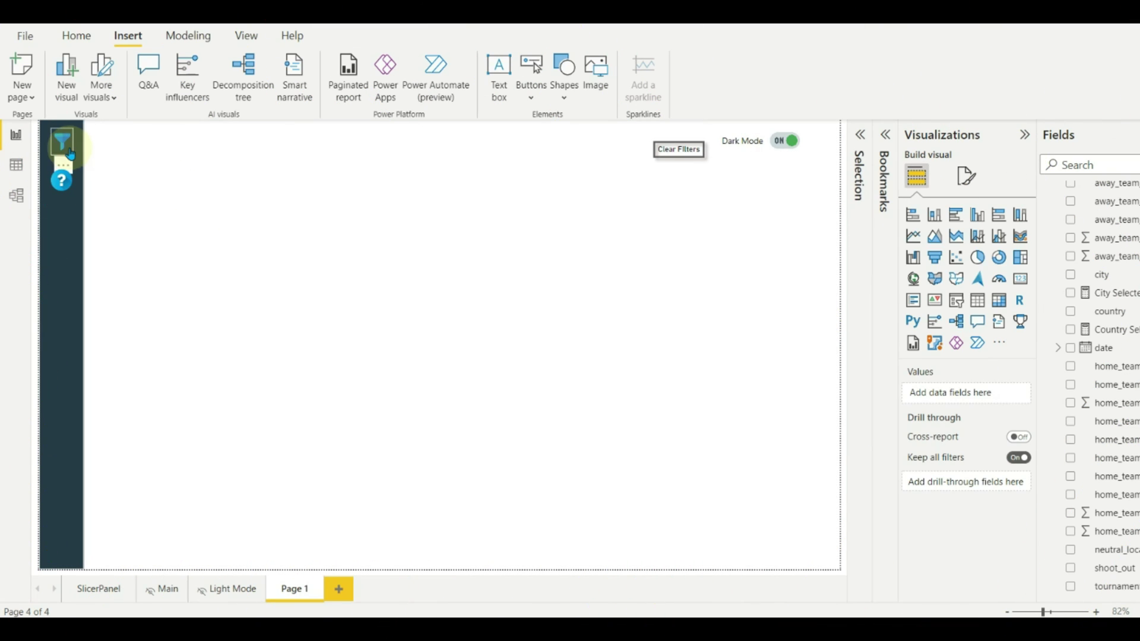
{"action": "left_click", "coordinate": [132, 264]}
{"action": "scroll", "coordinate": [116, 356], "scroll_direction": "down", "scroll_amount": 3}
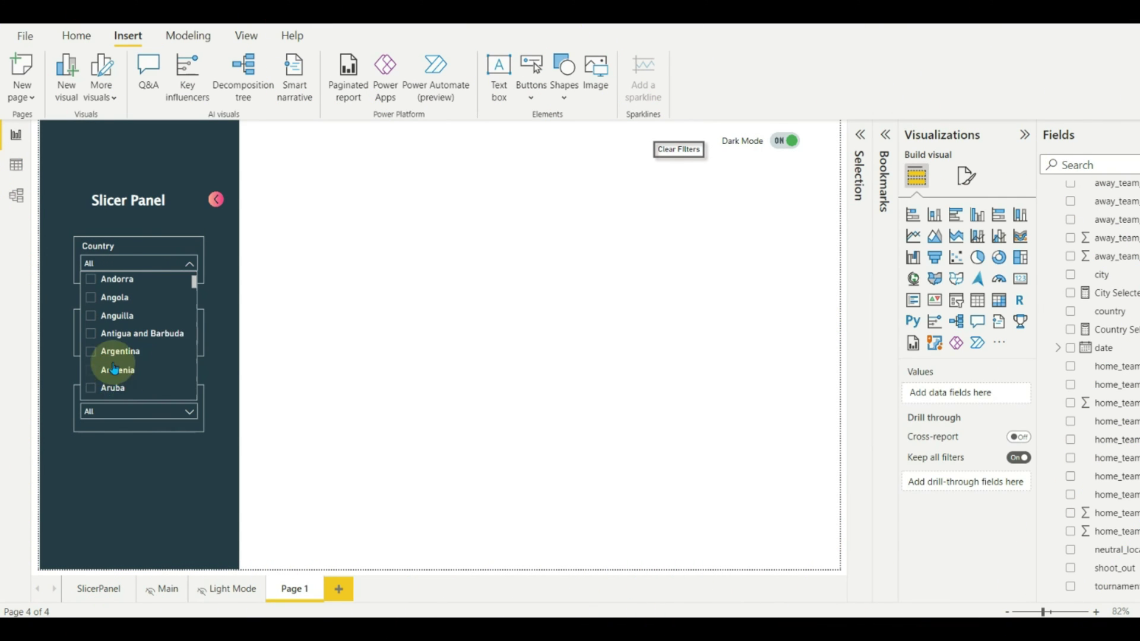
{"action": "left_click", "coordinate": [116, 368]}
{"action": "left_click", "coordinate": [522, 178]}
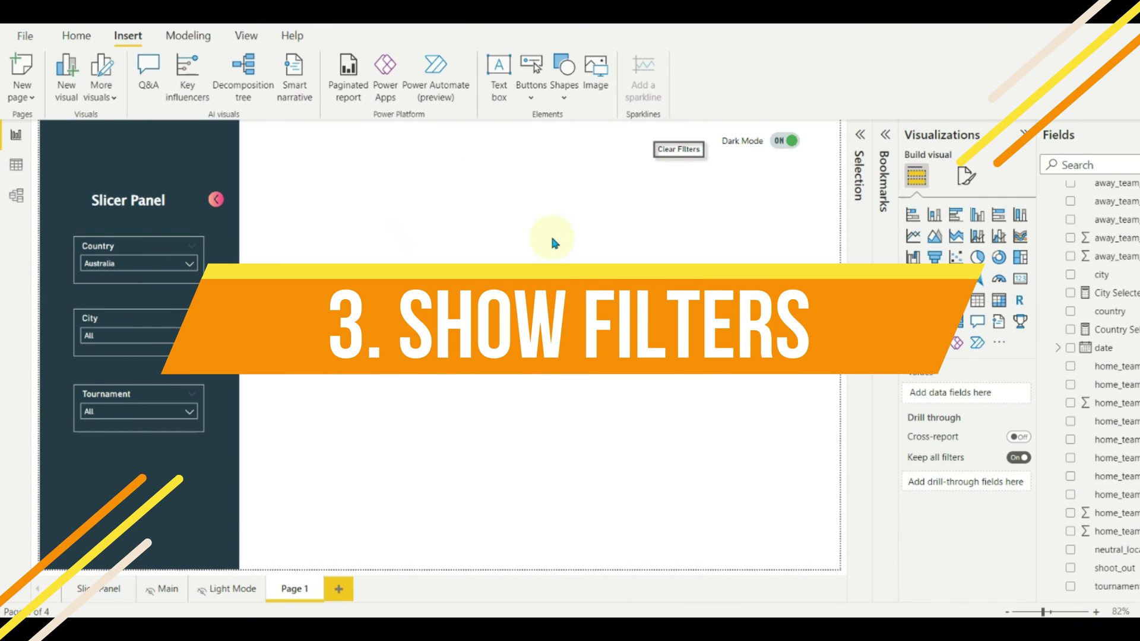
{"action": "scroll", "coordinate": [1117, 410], "scroll_direction": "up", "scroll_amount": 3}
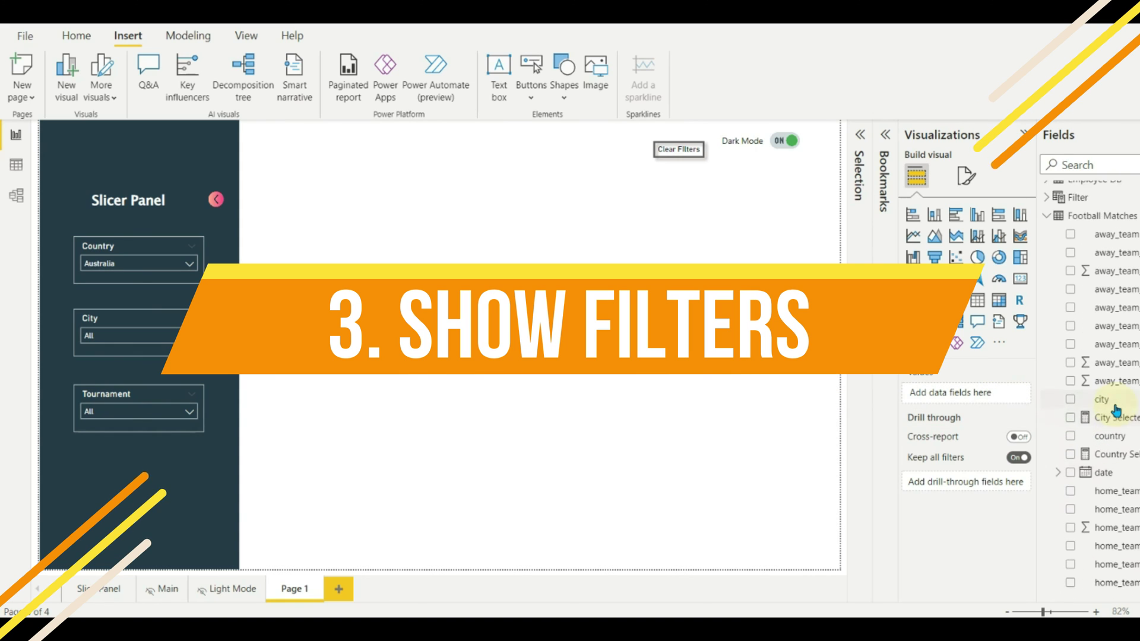
{"action": "scroll", "coordinate": [1116, 410], "scroll_direction": "down", "scroll_amount": 4}
{"action": "scroll", "coordinate": [1113, 398], "scroll_direction": "up", "scroll_amount": 2}
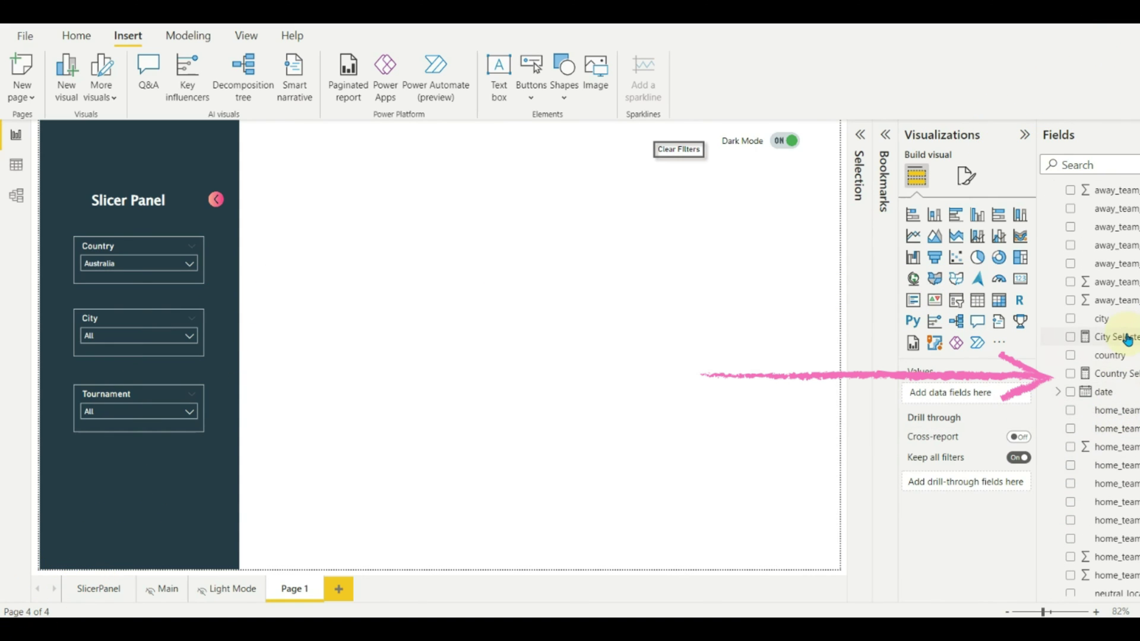
{"action": "left_click", "coordinate": [1116, 374]}
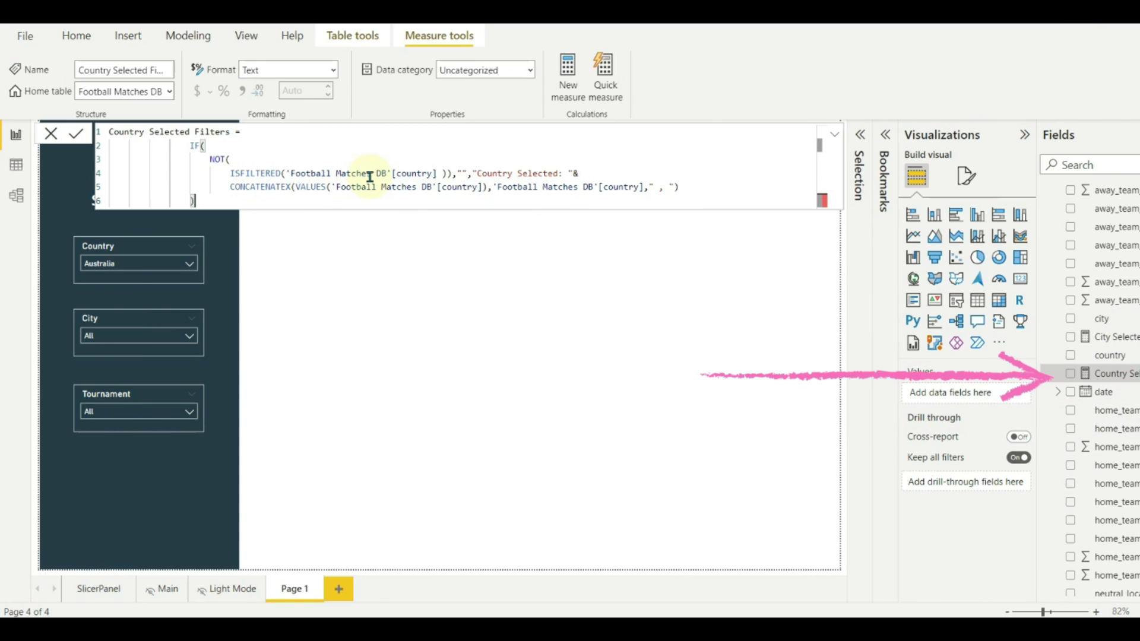
{"action": "left_click", "coordinate": [464, 174]}
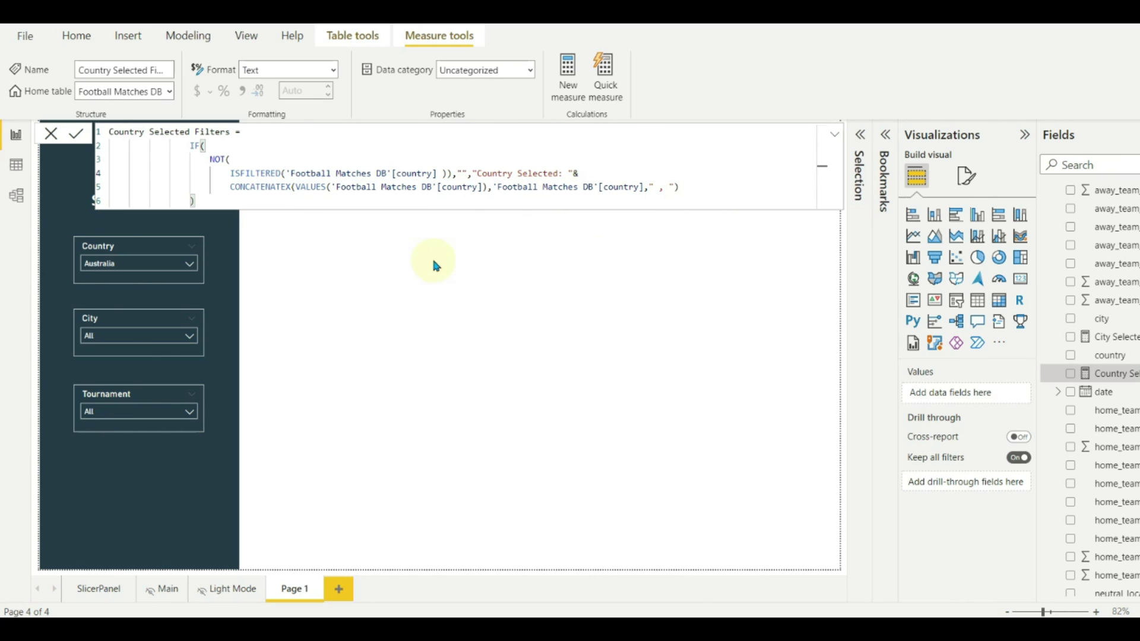
{"action": "left_click", "coordinate": [52, 135]}
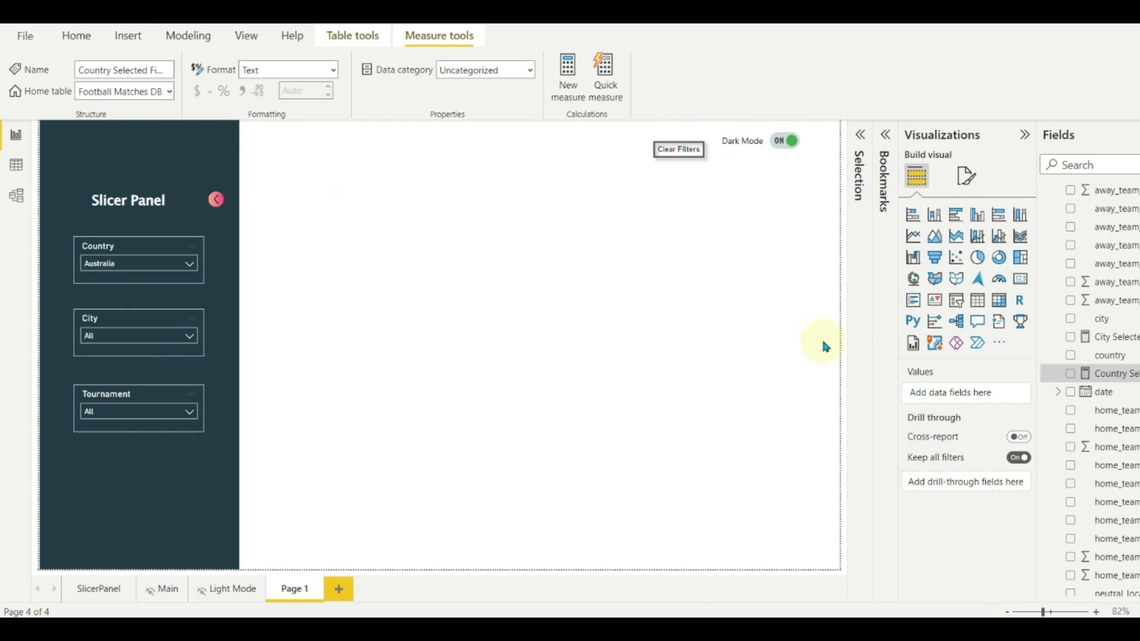
Add a wide, short card showing the Country Selected Filters measure.
{"action": "left_click", "coordinate": [1022, 282]}
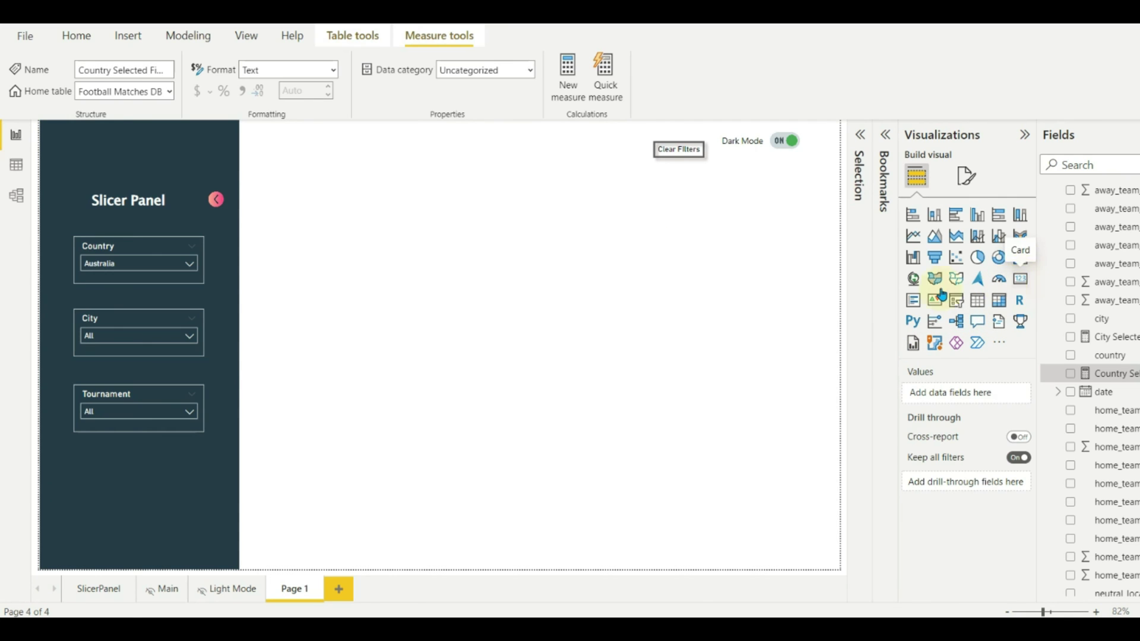
{"action": "left_click_drag", "start_coordinate": [267, 190], "coordinate": [603, 211]}
{"action": "left_click_drag", "start_coordinate": [521, 359], "coordinate": [350, 231]}
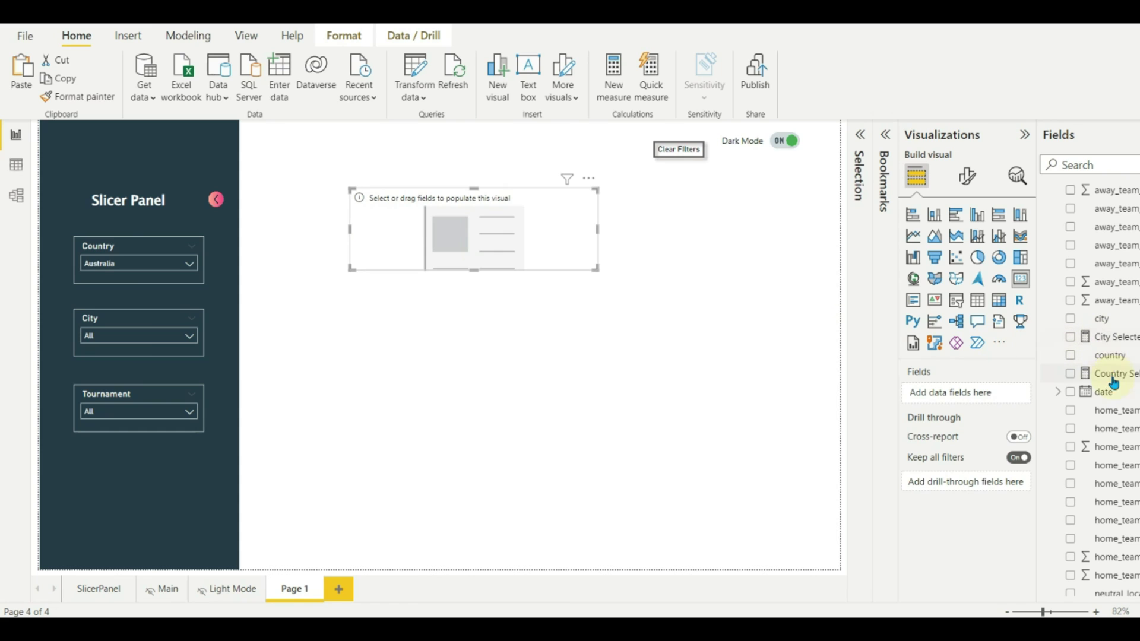
{"action": "left_click_drag", "start_coordinate": [1105, 373], "coordinate": [981, 392]}
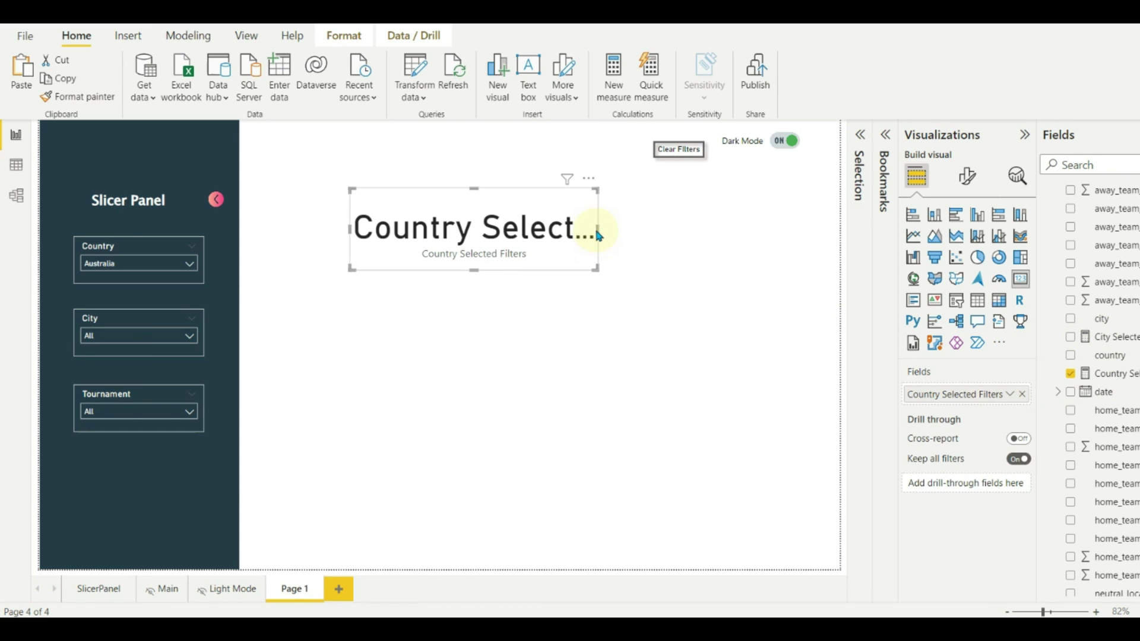
{"action": "left_click_drag", "start_coordinate": [594, 268], "coordinate": [771, 283]}
{"action": "left_click_drag", "start_coordinate": [679, 207], "coordinate": [643, 250]}
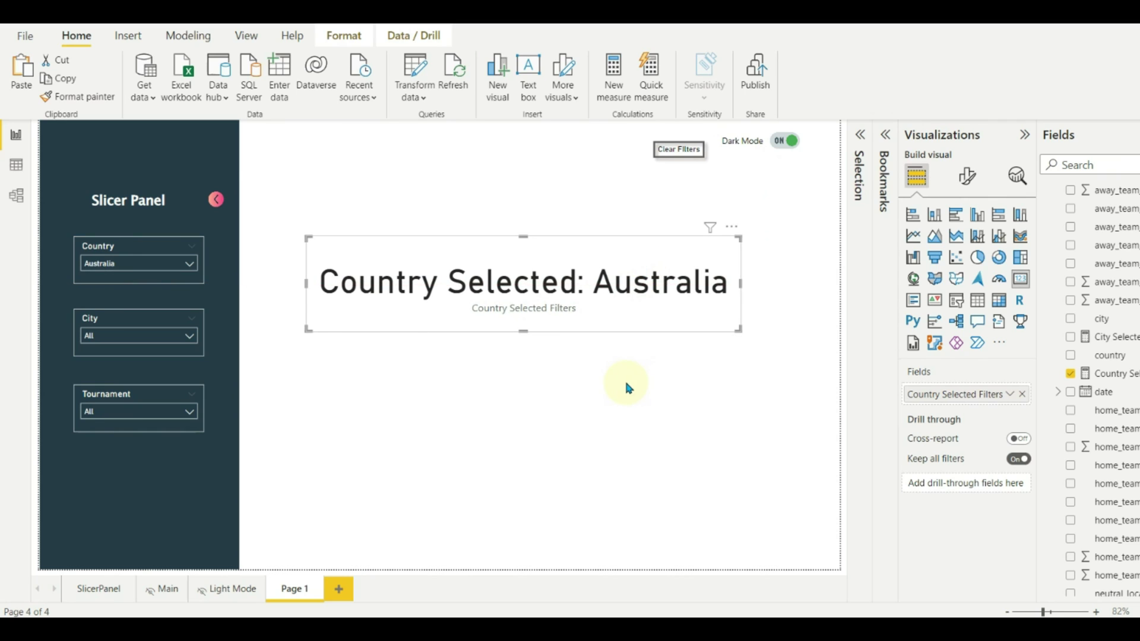
Turn off the card's category label and set the Country slicer to Algeria.
{"action": "left_click", "coordinate": [967, 175]}
{"action": "left_click", "coordinate": [1017, 313]}
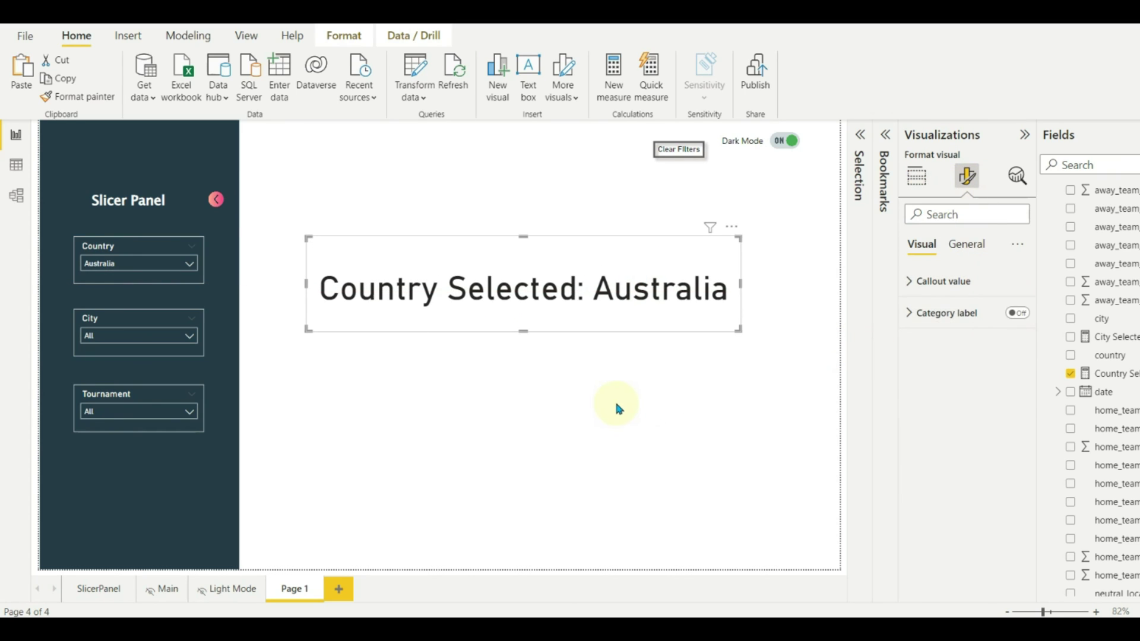
{"action": "left_click", "coordinate": [597, 410]}
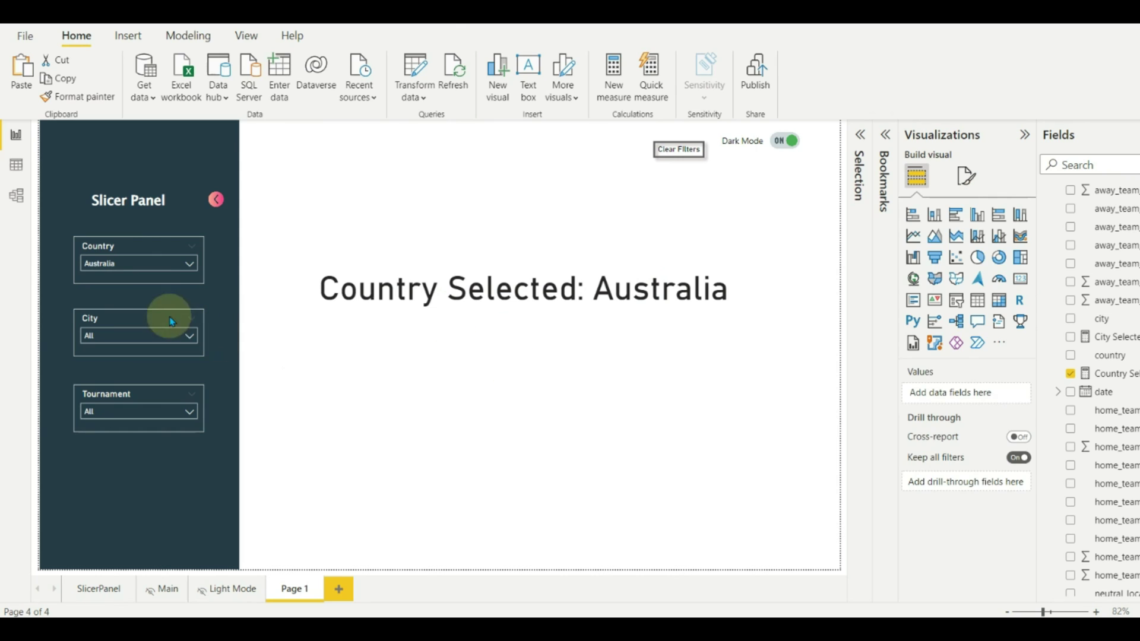
{"action": "left_click", "coordinate": [148, 263]}
{"action": "left_click", "coordinate": [110, 321]}
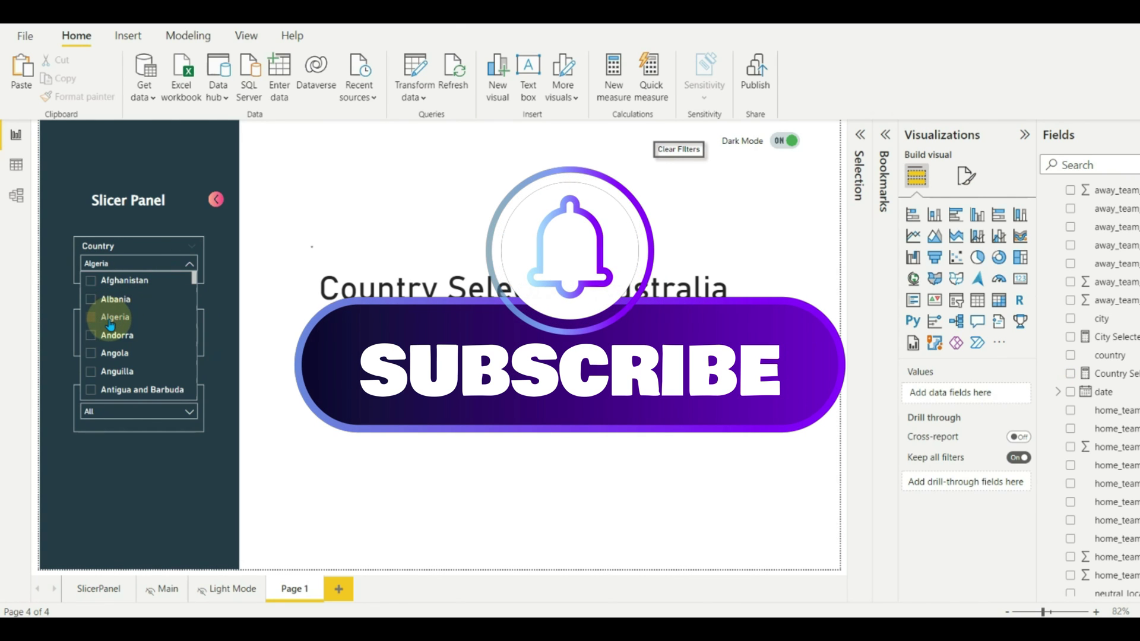